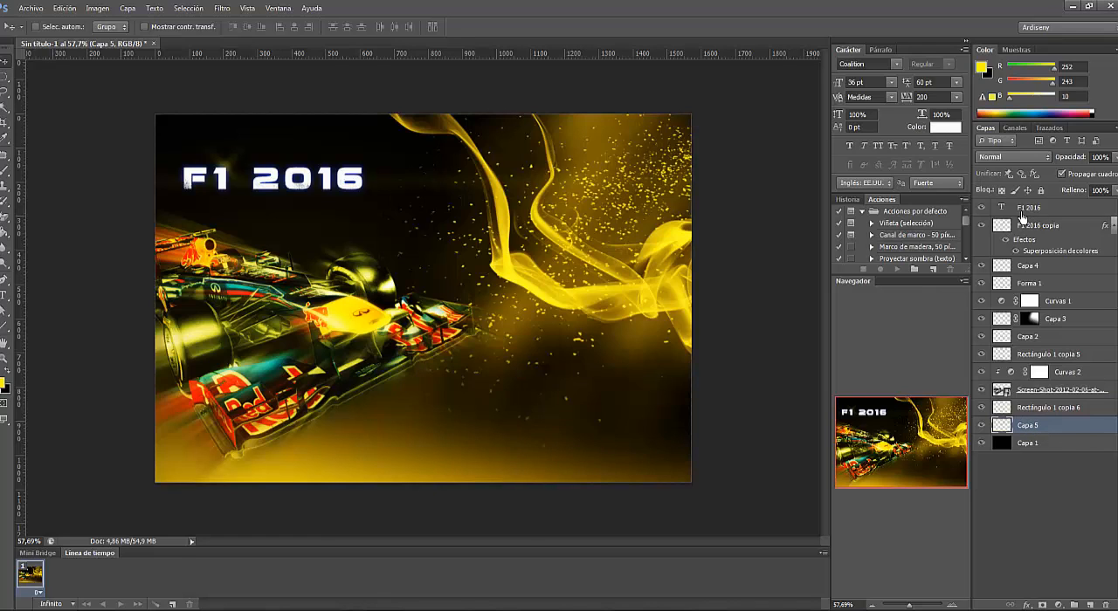
# - Delete every layer above the black Capa 1 layer in the F1 2016 document
pyautogui.keyDown('shift'); pyautogui.click(1021, 210); pyautogui.keyUp('shift')
pyautogui.rightClick(1021, 213)
pyautogui.click(822, 175)
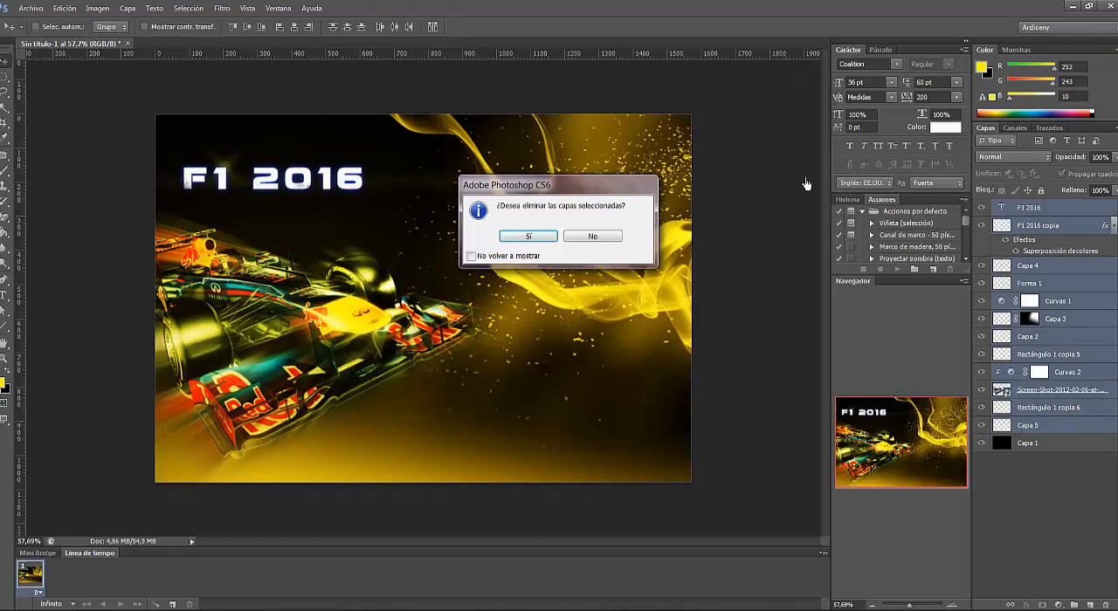
pyautogui.click(529, 236)
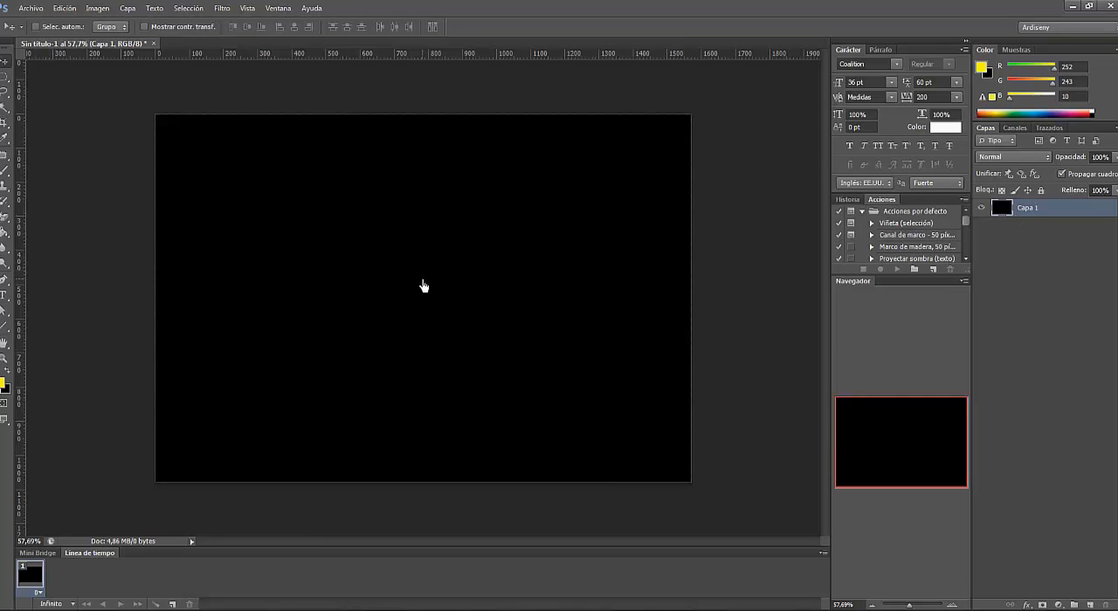
# - Create a new 1083 × 1080 pixel RGB document at 72 pixels per inch with a white background
pyautogui.click(31, 8)
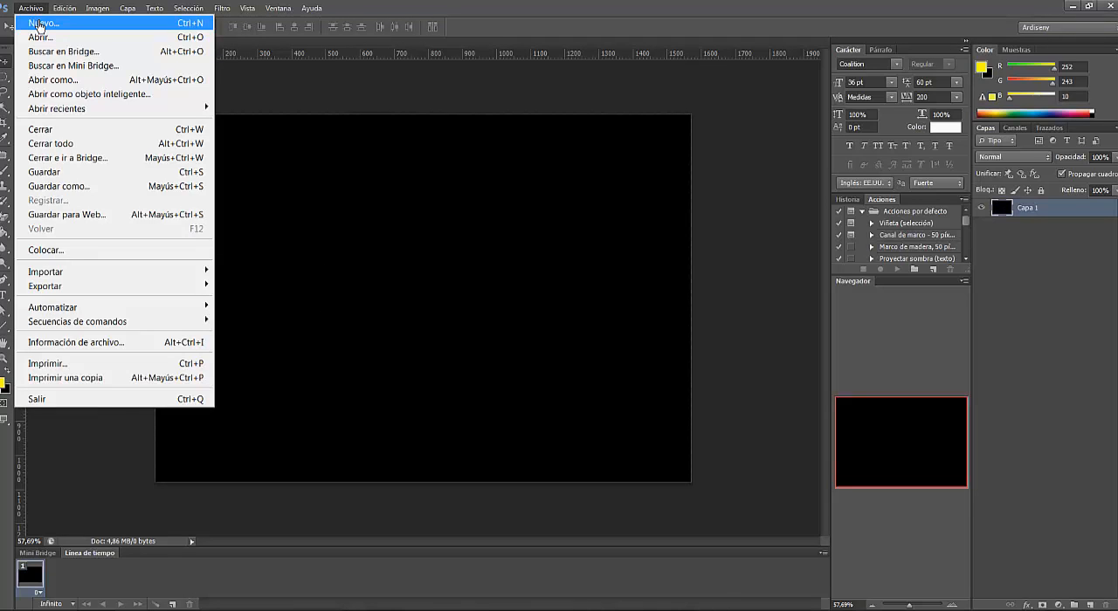
pyautogui.click(39, 23)
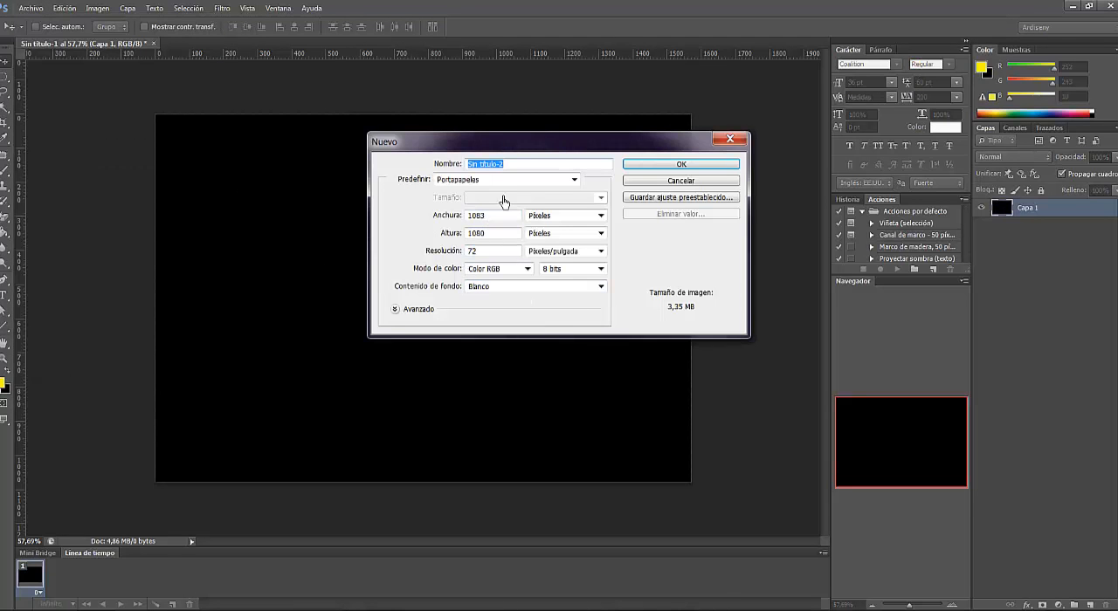
pyautogui.click(599, 288)
pyautogui.click(599, 297)
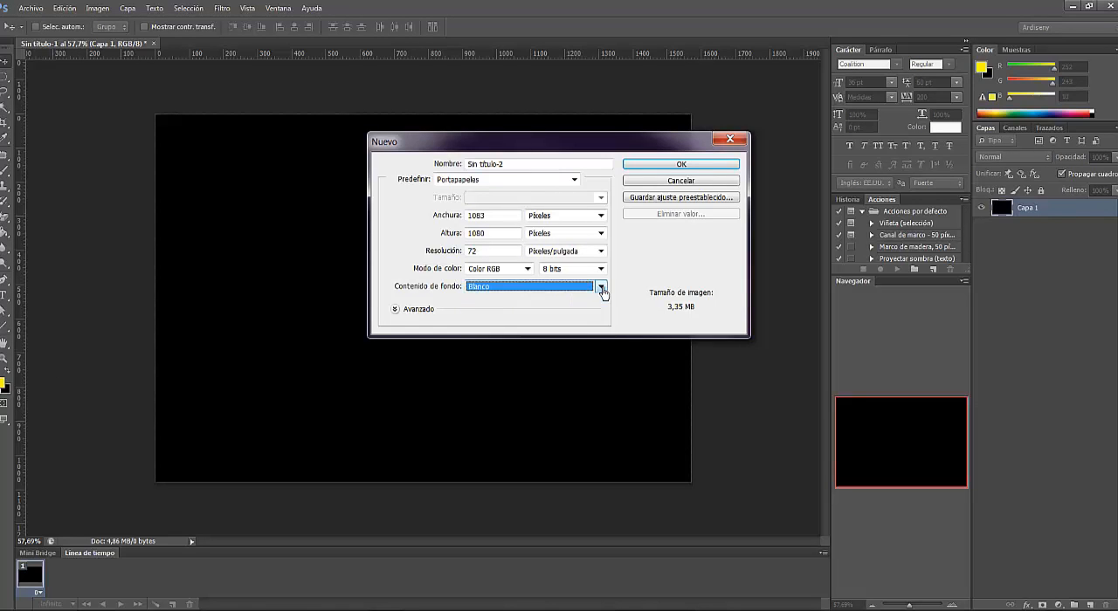
pyautogui.click(680, 165)
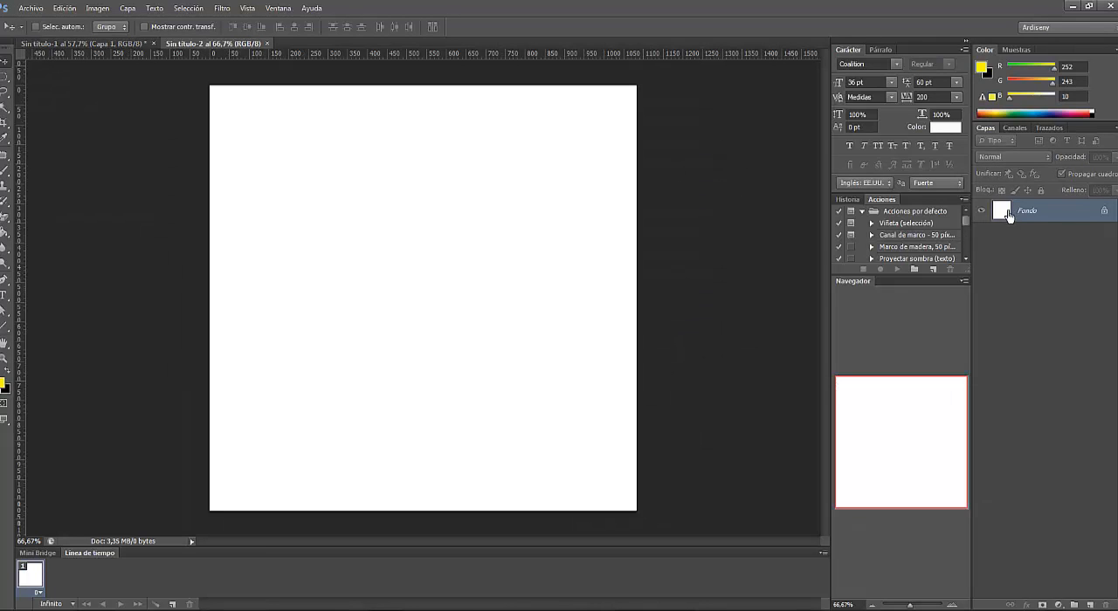
# - Convert the locked Fondo background into a regular layer and fill it with black using the Paint Bucket
pyautogui.doubleClick(1009, 216)
pyautogui.click(653, 207)
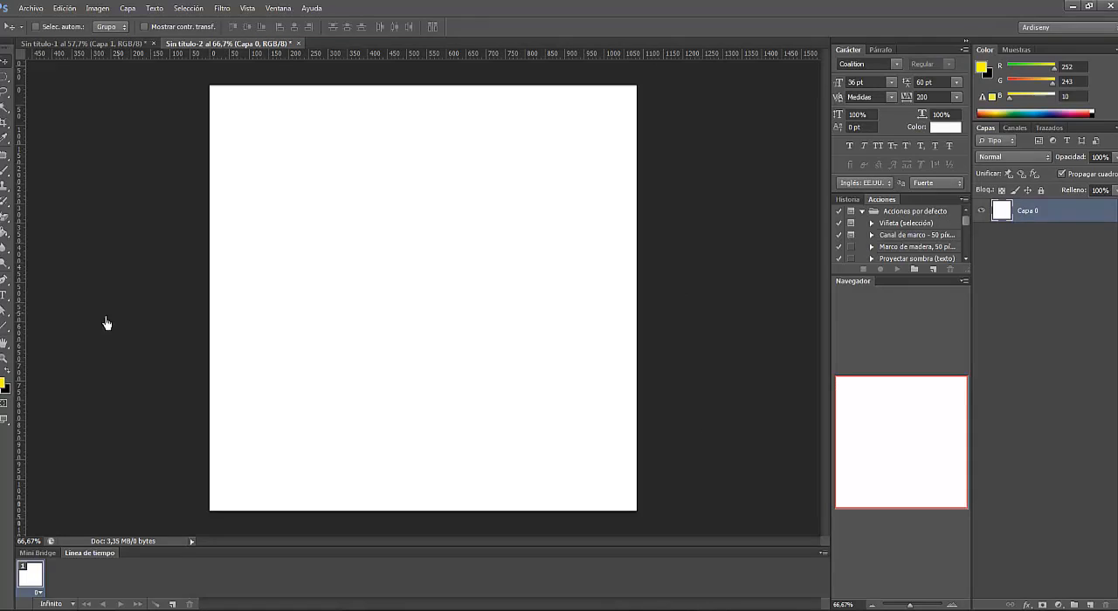
pyautogui.click(6, 372)
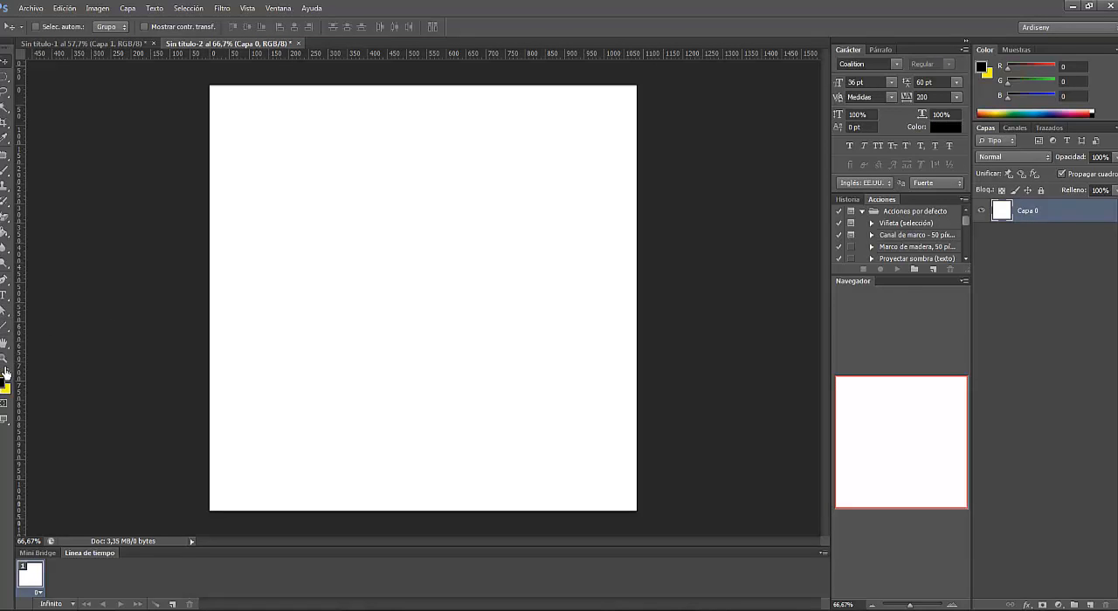
pyautogui.click(9, 239)
pyautogui.click(502, 279)
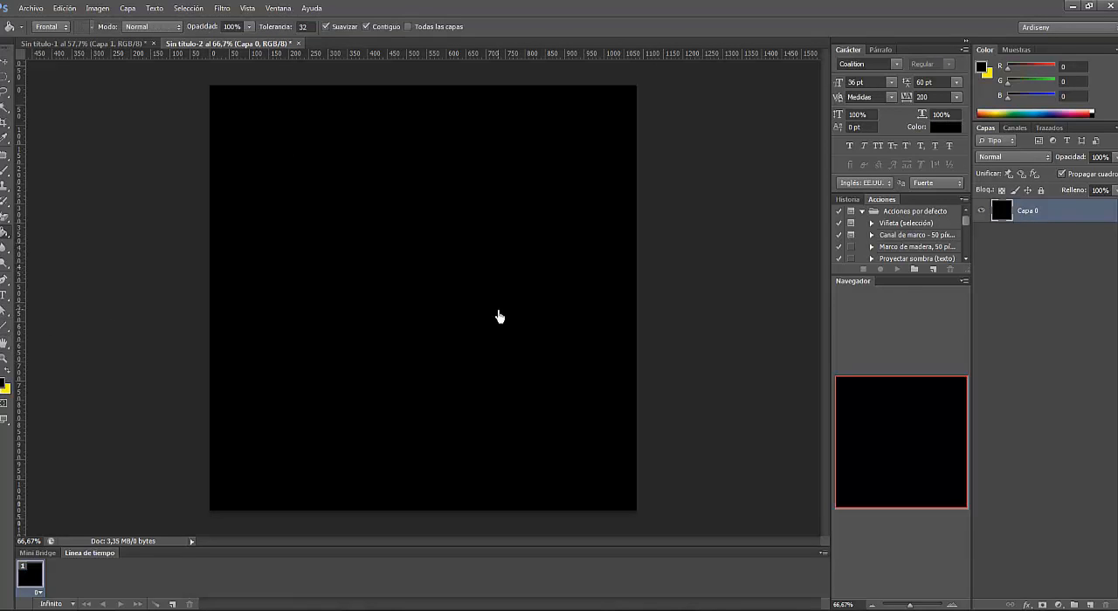
# - Crop the canvas to a landscape format by reducing its height and extending it past the left edge of the black area
pyautogui.click(6, 123)
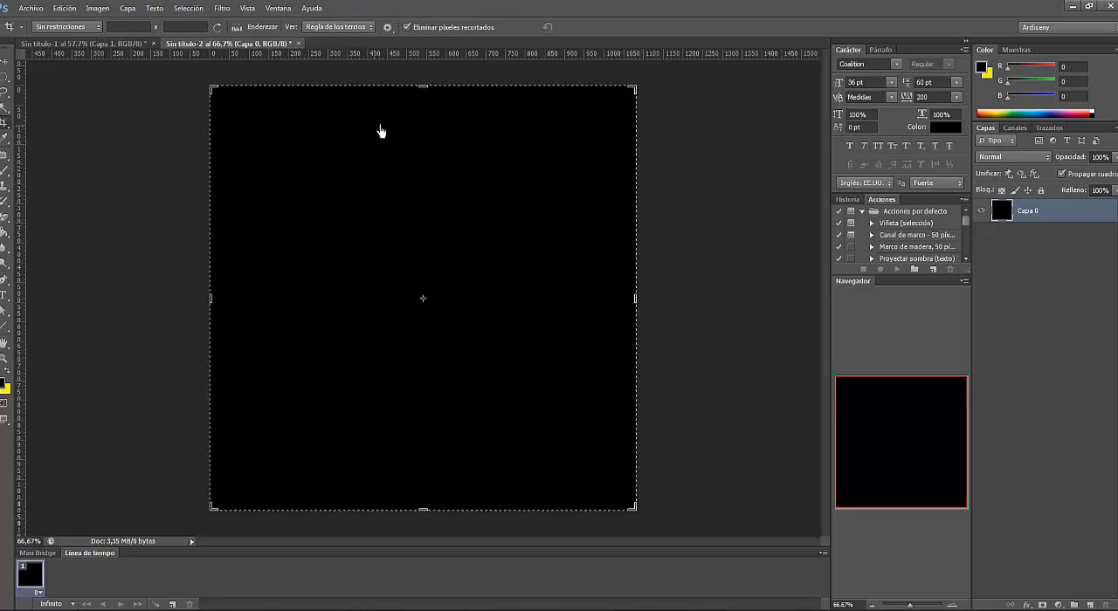
pyautogui.moveTo(424, 94); pyautogui.dragTo(427, 137)
pyautogui.moveTo(213, 302); pyautogui.dragTo(147, 306)
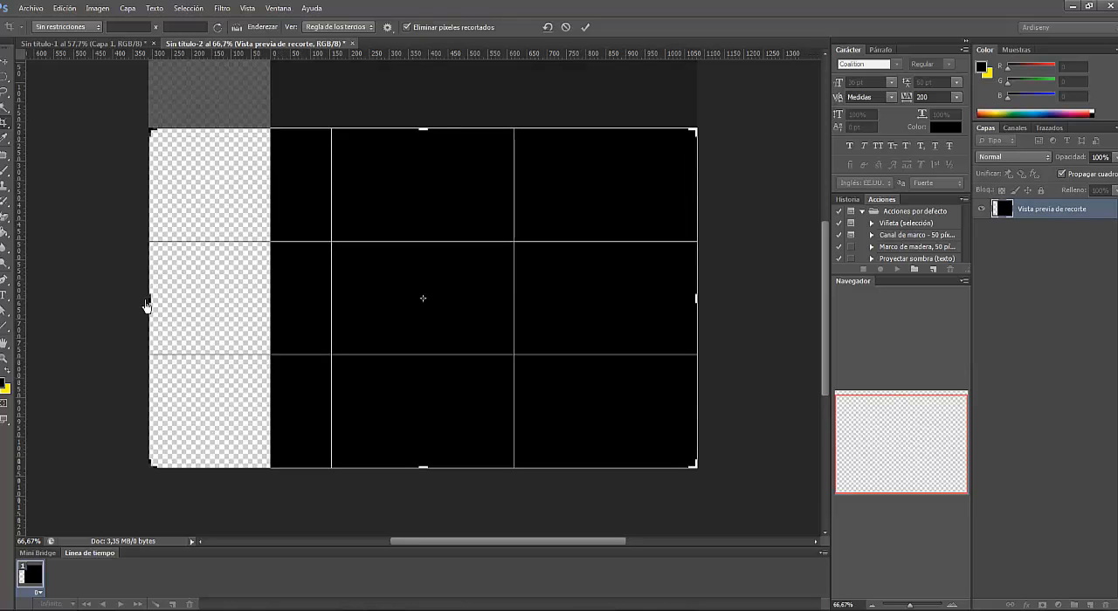
pyautogui.click(585, 27)
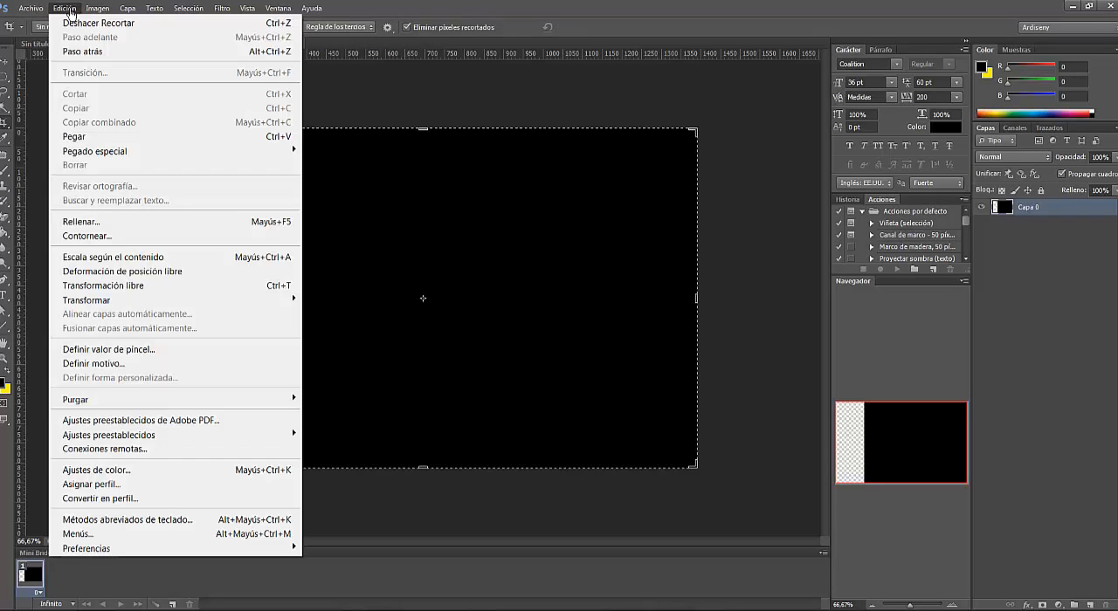
# - Stretch the black layer leftward with Free Transform so it covers the transparent strip of the canvas
pyautogui.click(66, 9)
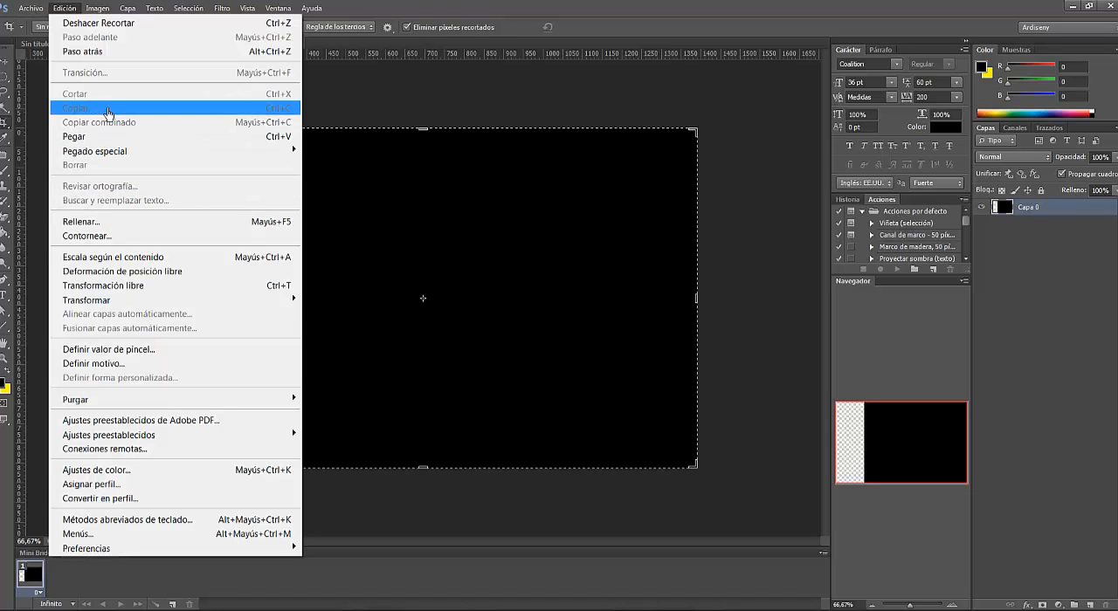
pyautogui.click(150, 285)
pyautogui.moveTo(270, 302); pyautogui.dragTo(126, 297)
pyautogui.click(585, 27)
pyautogui.press('c')
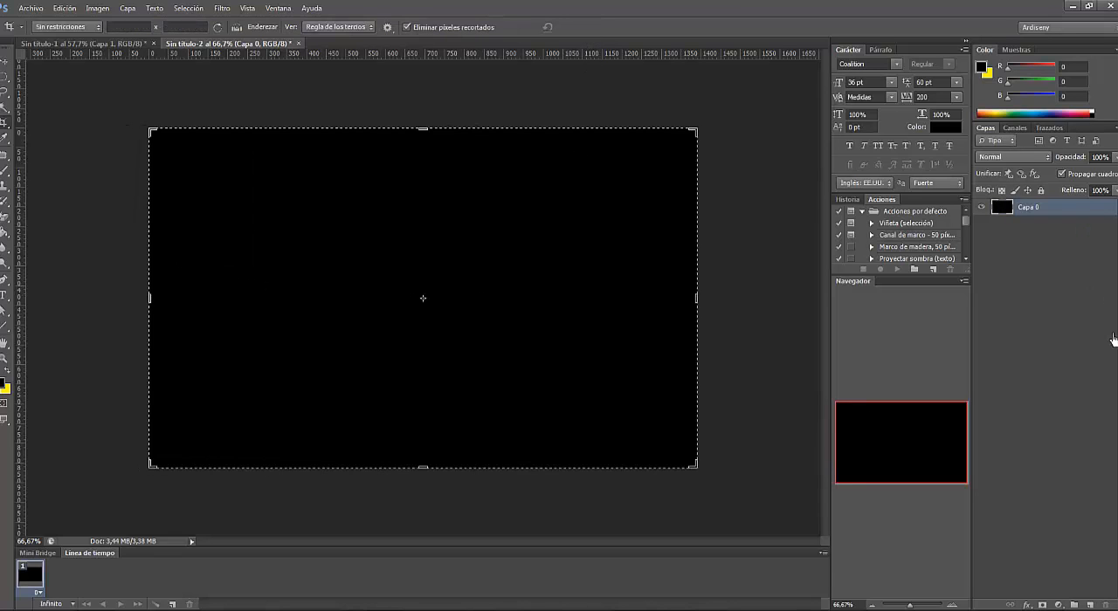
# - Add a new layer and draw a thin yellow (#fcf30a) rectangle about 842 × 18 px across the upper part of the canvas
pyautogui.click(1089, 605)
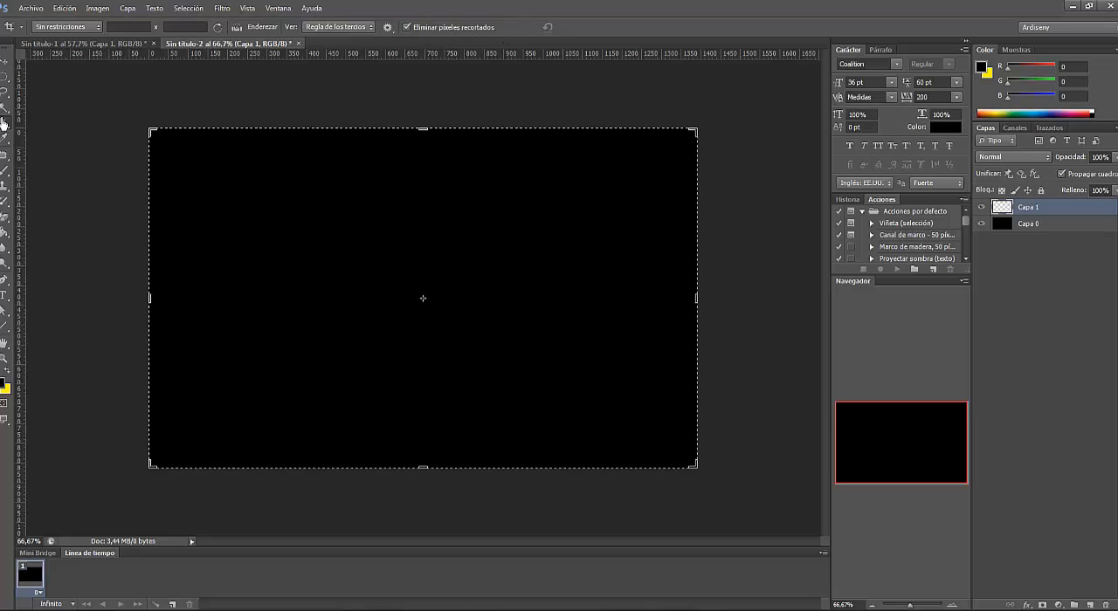
pyautogui.click(6, 62)
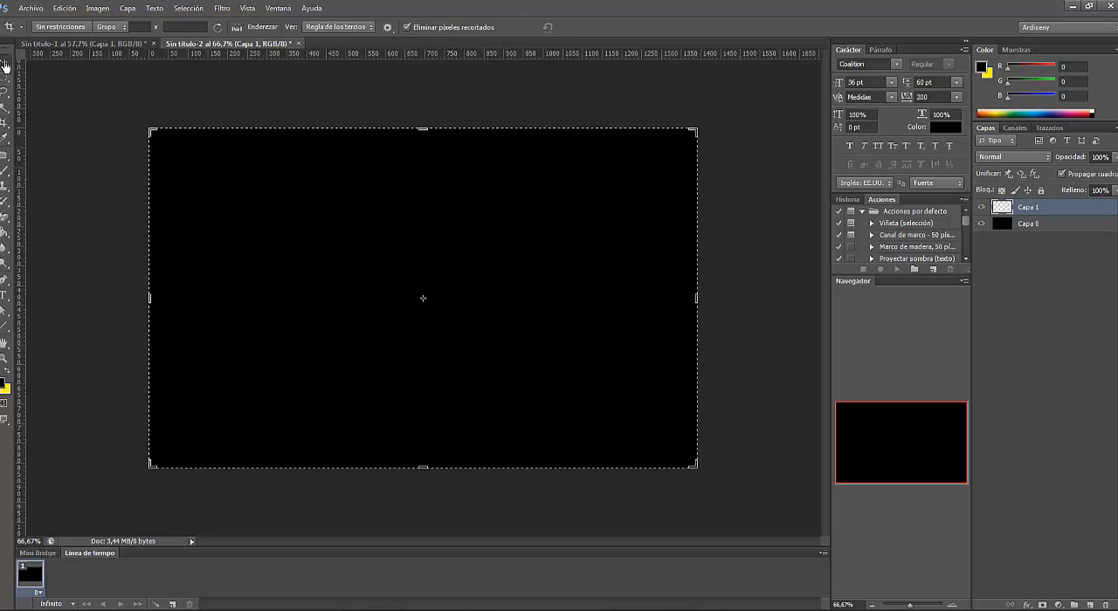
pyautogui.click(7, 326)
pyautogui.click(4, 333)
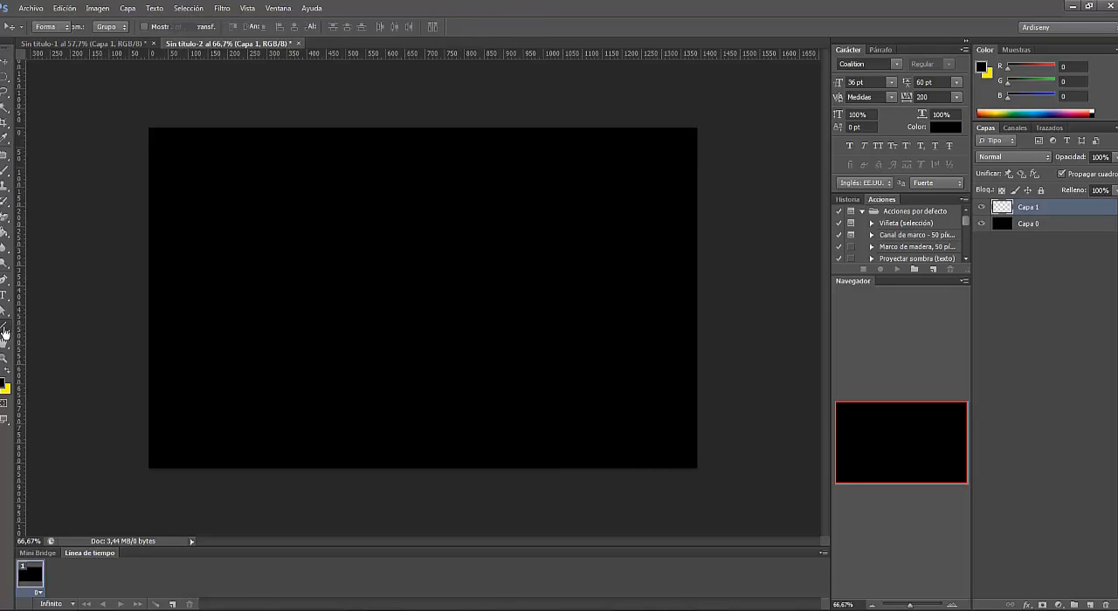
pyautogui.rightClick(4, 332)
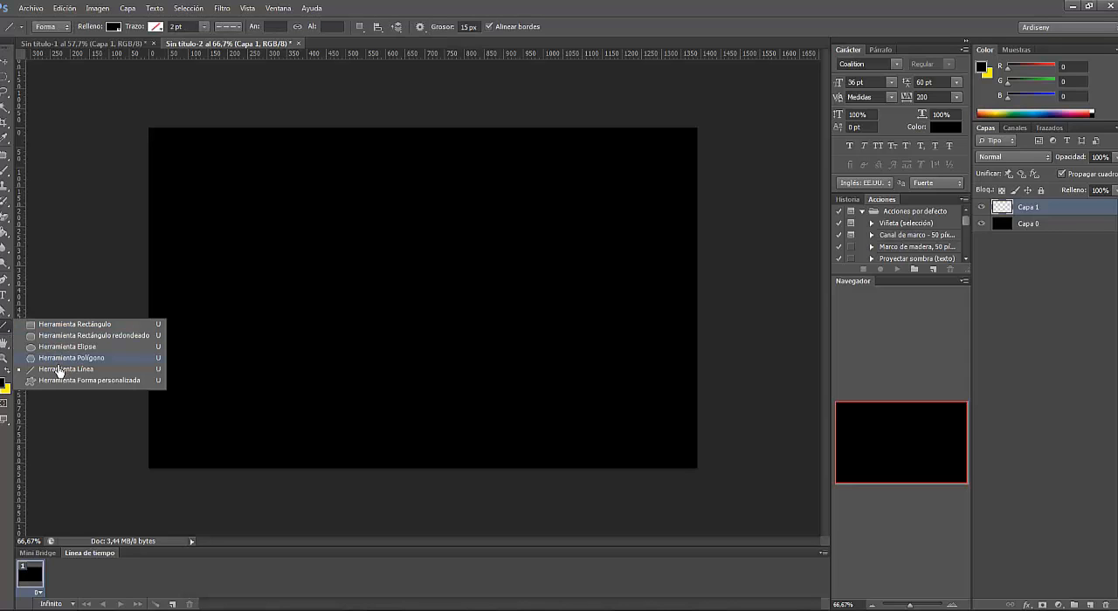
pyautogui.click(60, 326)
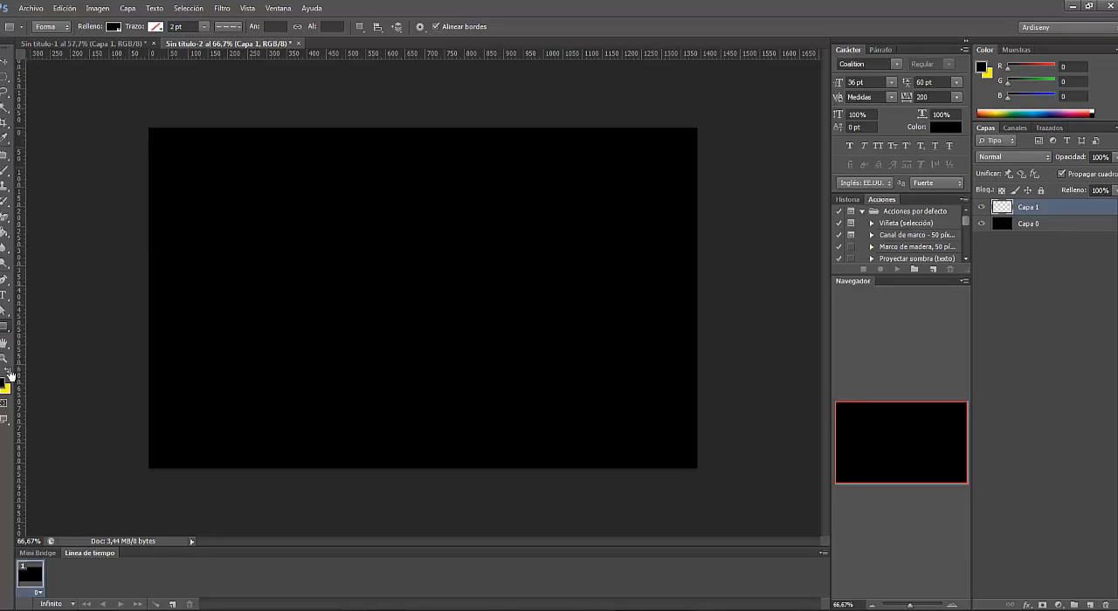
pyautogui.click(8, 370)
pyautogui.click(4, 387)
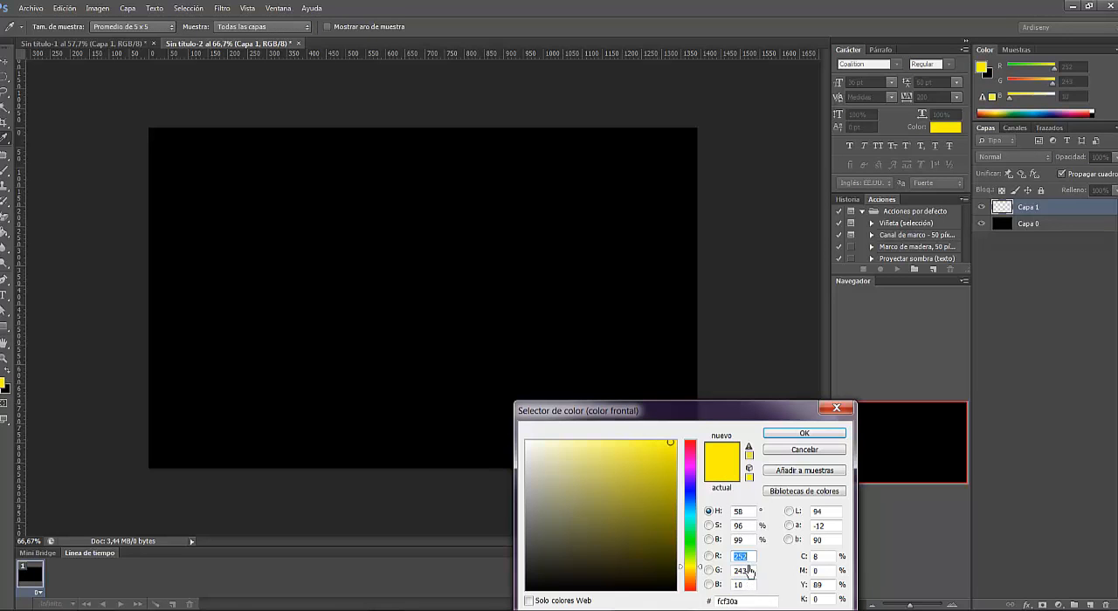
pyautogui.click(821, 434)
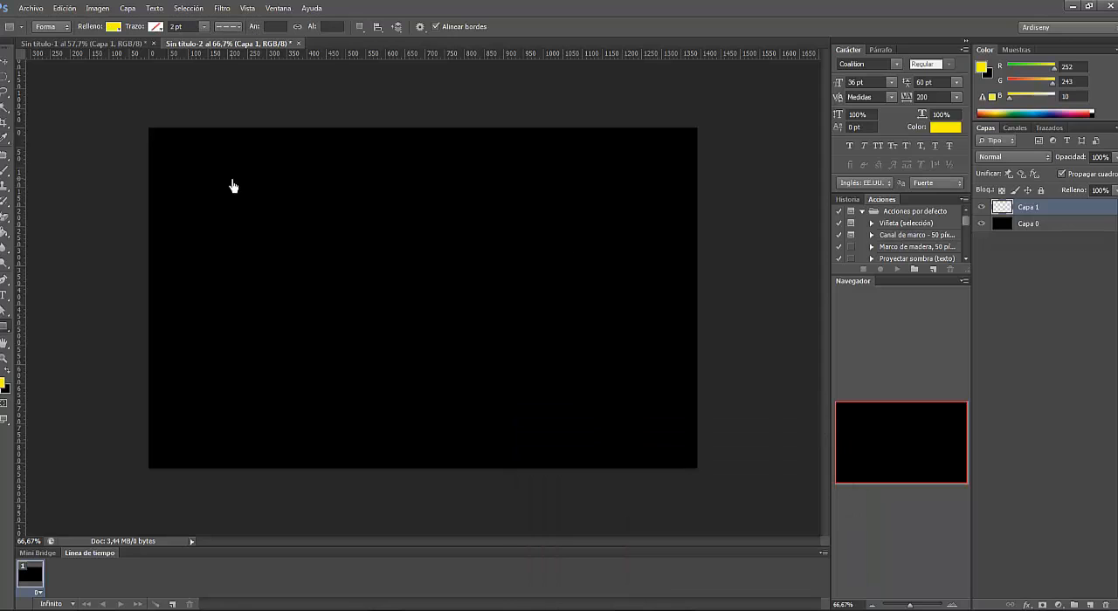
pyautogui.moveTo(281, 208); pyautogui.dragTo(614, 221)
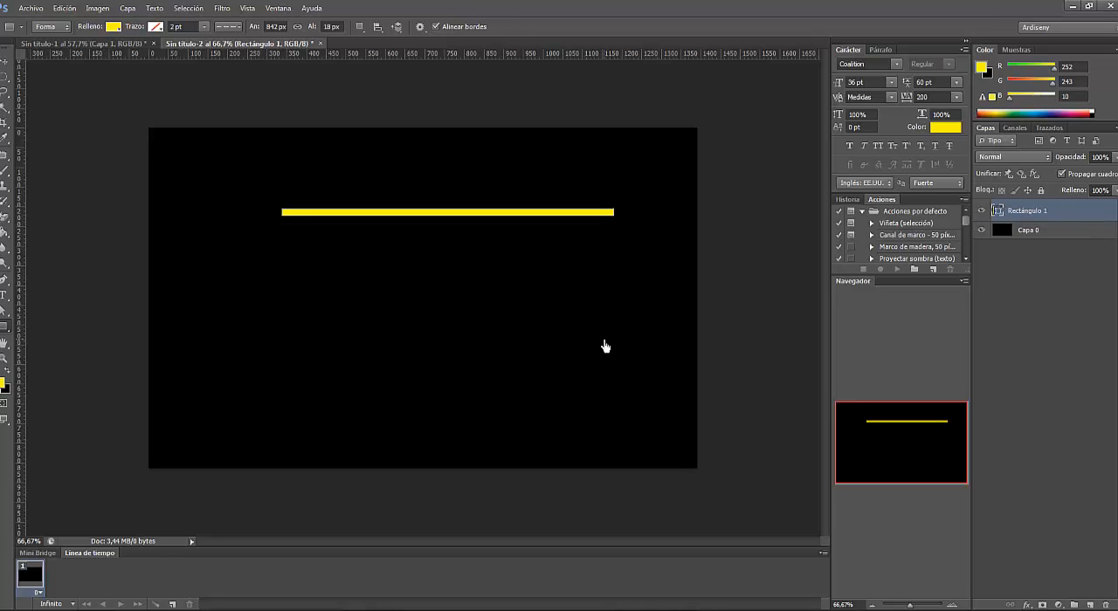
# - Apply a Perspective transform to the yellow rectangle, widening its left end to about 76 px so the bar tapers rightward
pyautogui.click(65, 8)
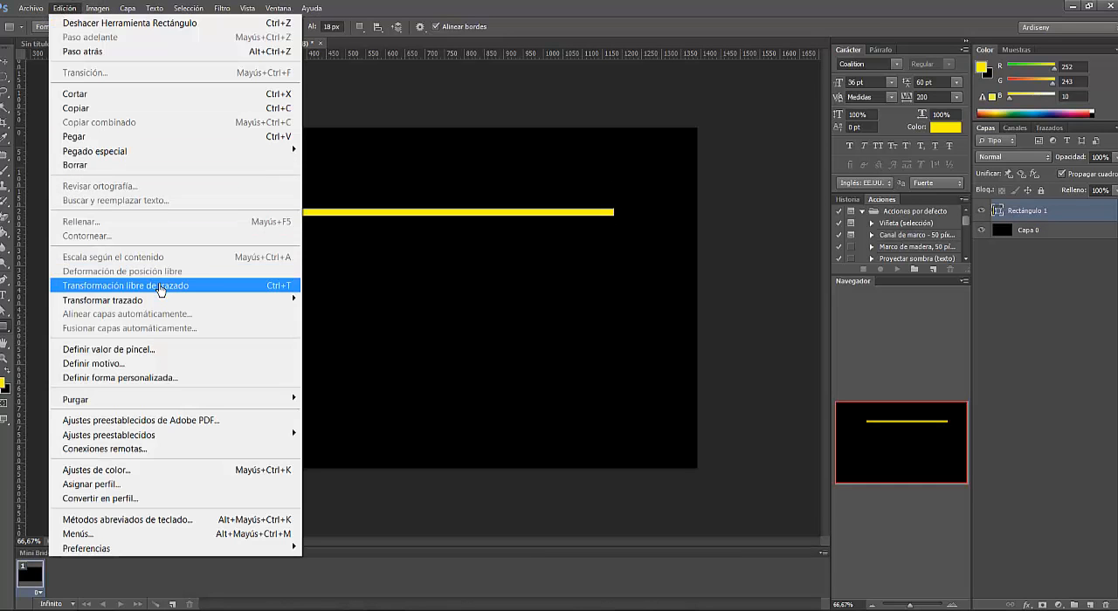
pyautogui.moveTo(162, 300)
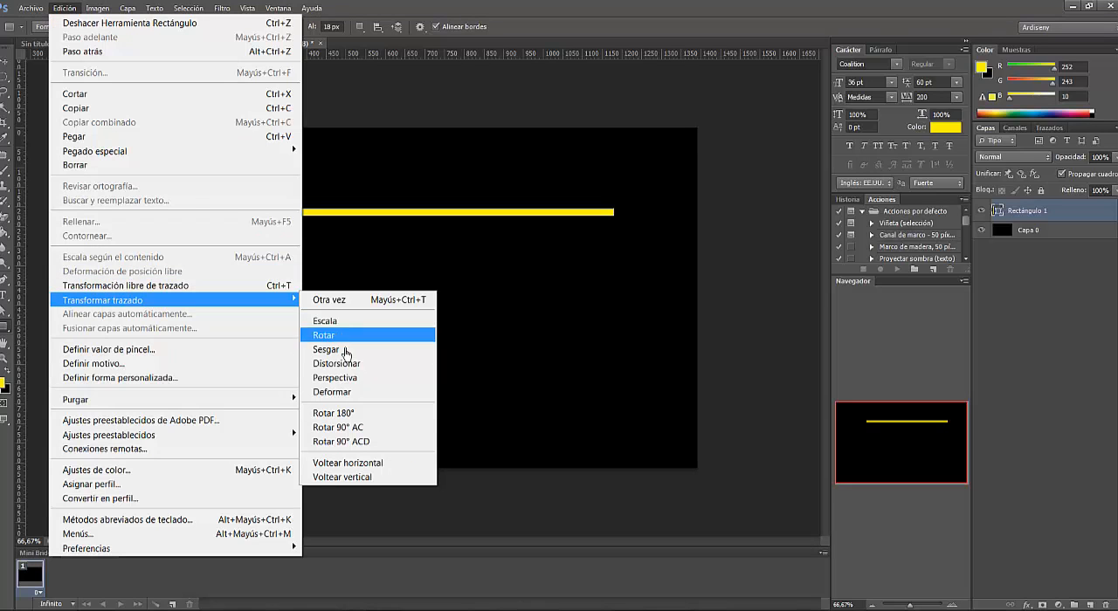
pyautogui.click(364, 378)
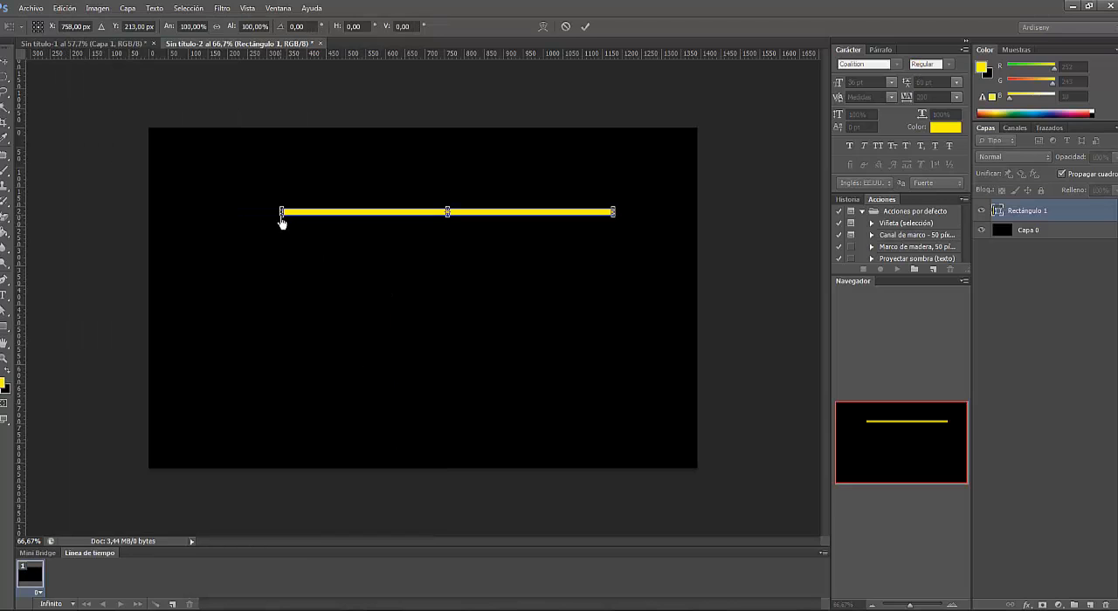
pyautogui.moveTo(282, 222); pyautogui.dragTo(282, 234)
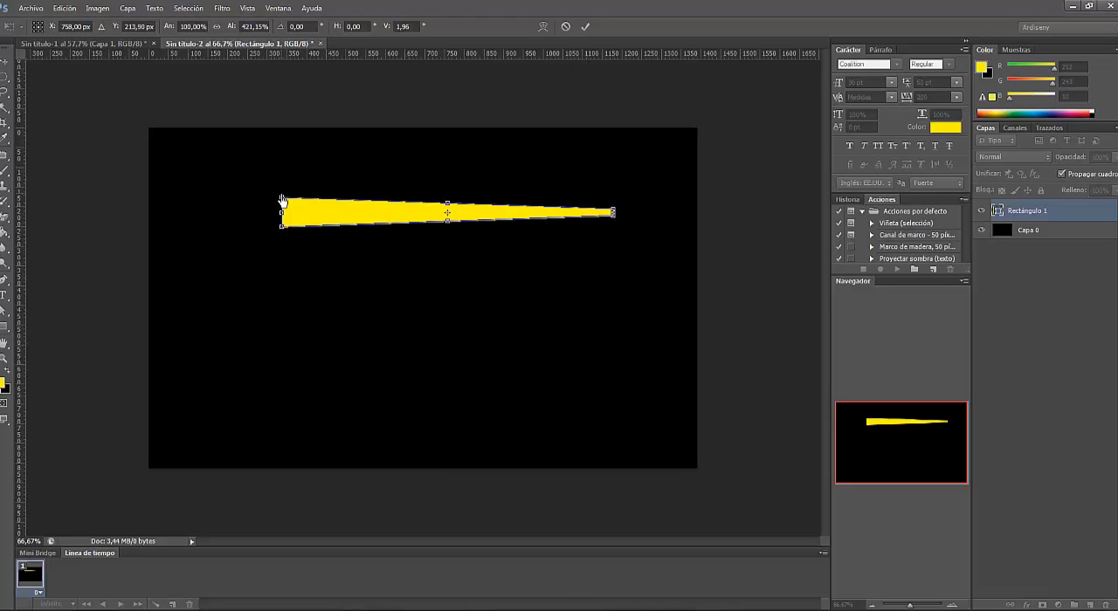
pyautogui.click(585, 26)
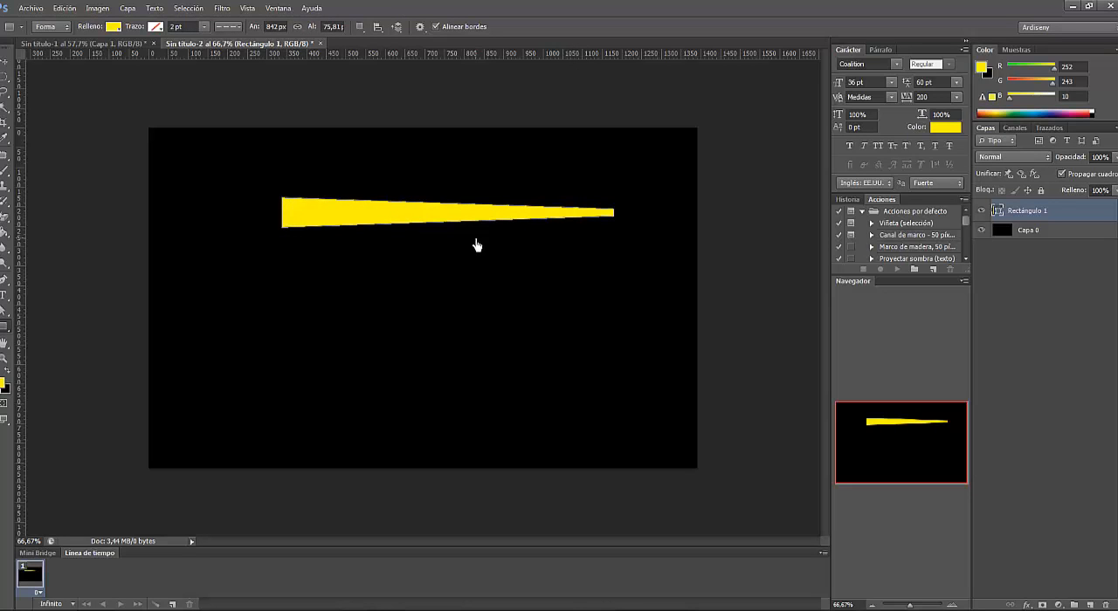
# - Rotate the tapered yellow bar to about -37.86° and move it so its narrow end runs off the canvas's upper-right corner
pyautogui.click(66, 9)
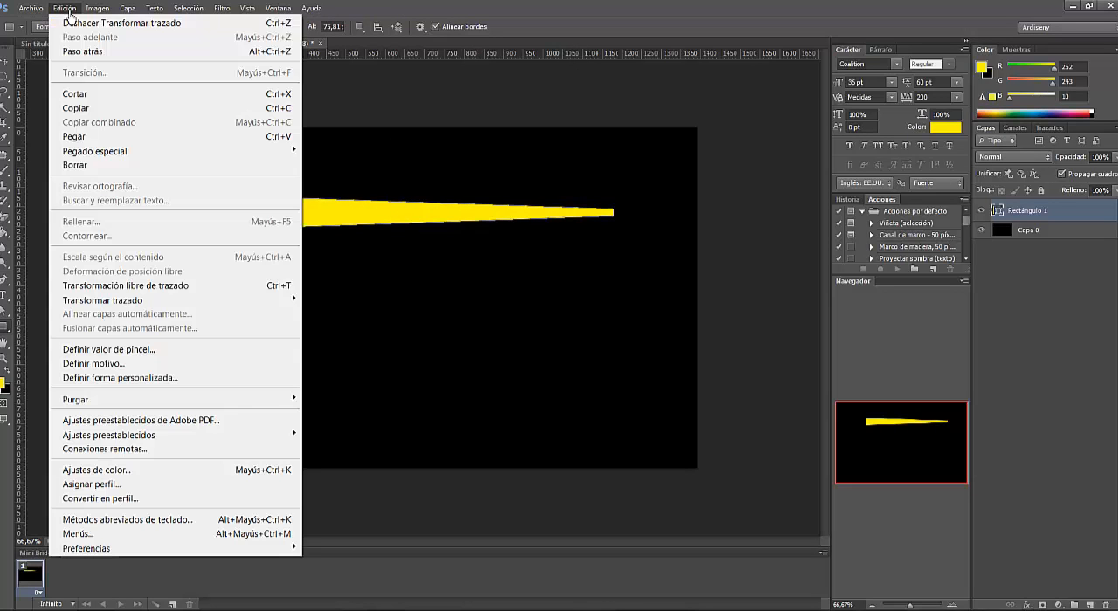
pyautogui.click(166, 282)
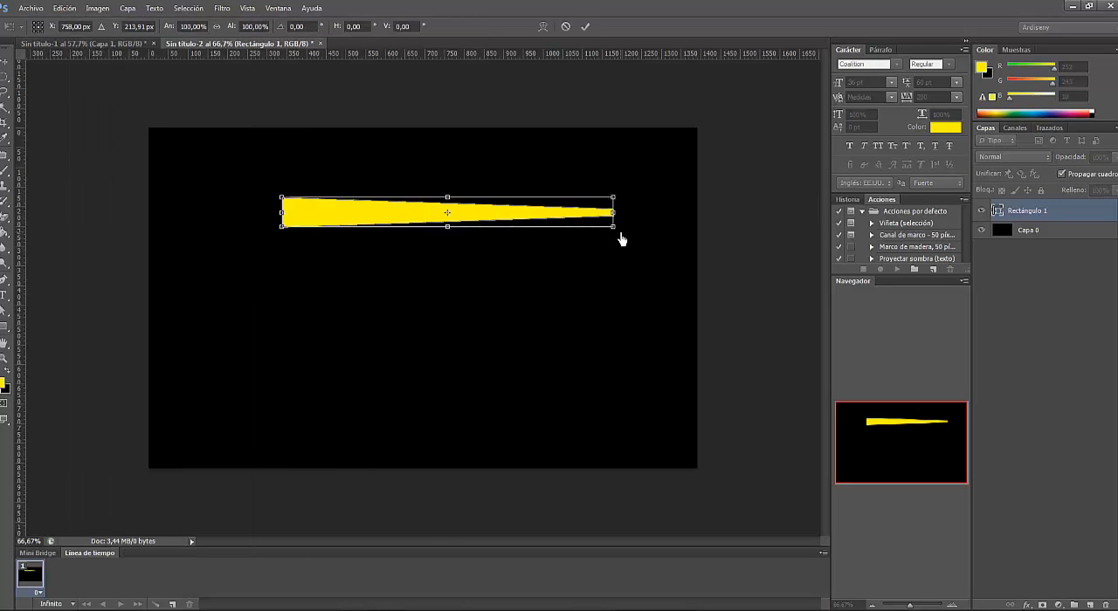
pyautogui.moveTo(621, 239); pyautogui.dragTo(600, 117)
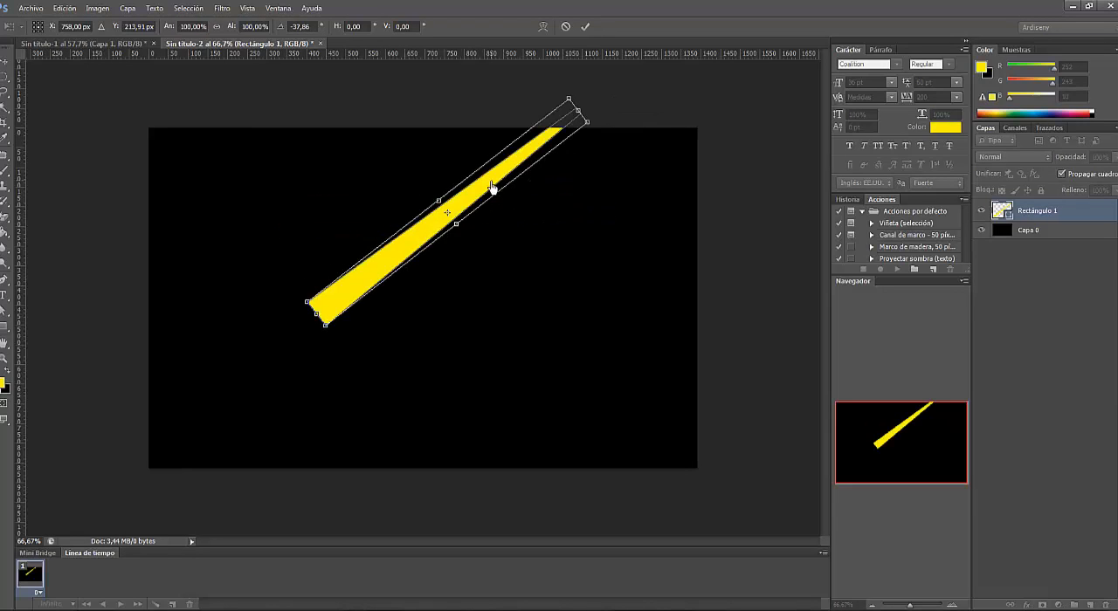
pyautogui.moveTo(492, 187); pyautogui.dragTo(627, 192)
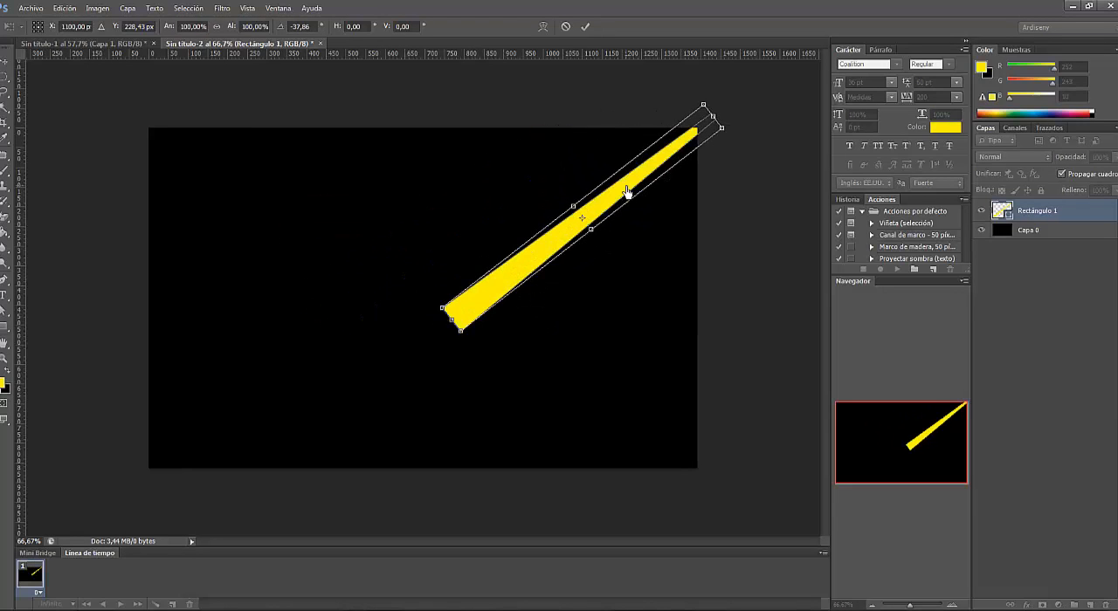
pyautogui.moveTo(550, 256); pyautogui.dragTo(565, 239)
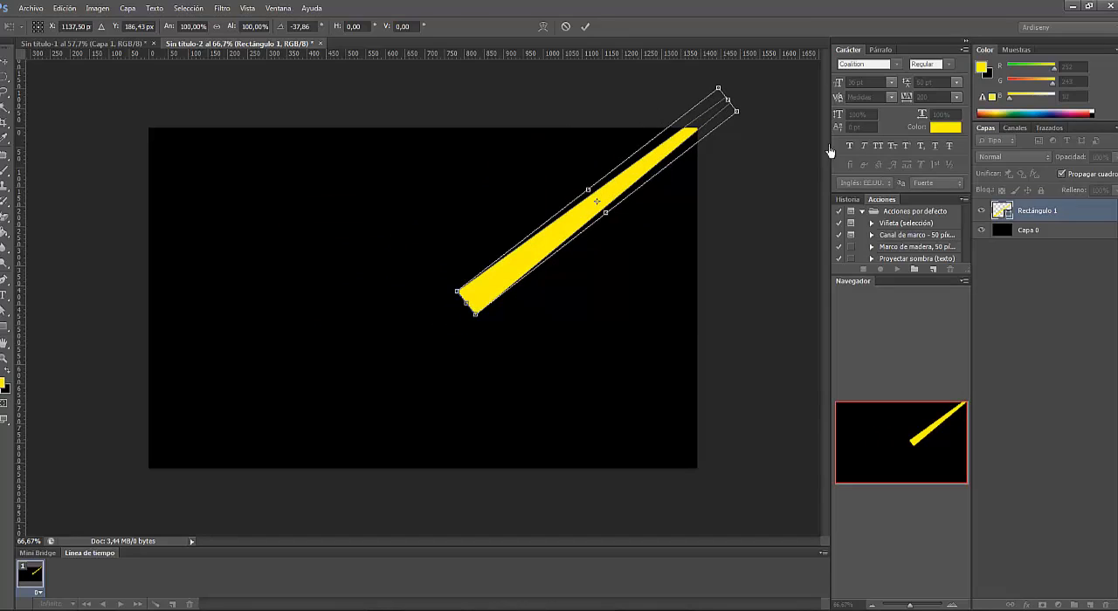
pyautogui.click(586, 26)
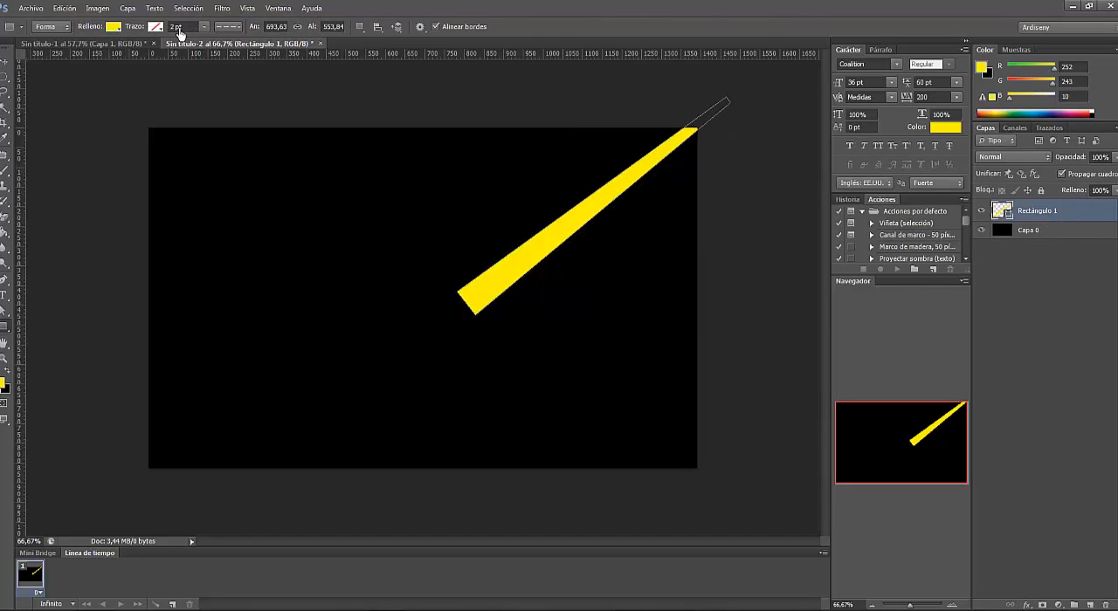
# - Rasterize the yellow bar's shape layer and apply a Gaussian Blur with a radius of about 106 px
pyautogui.click(222, 7)
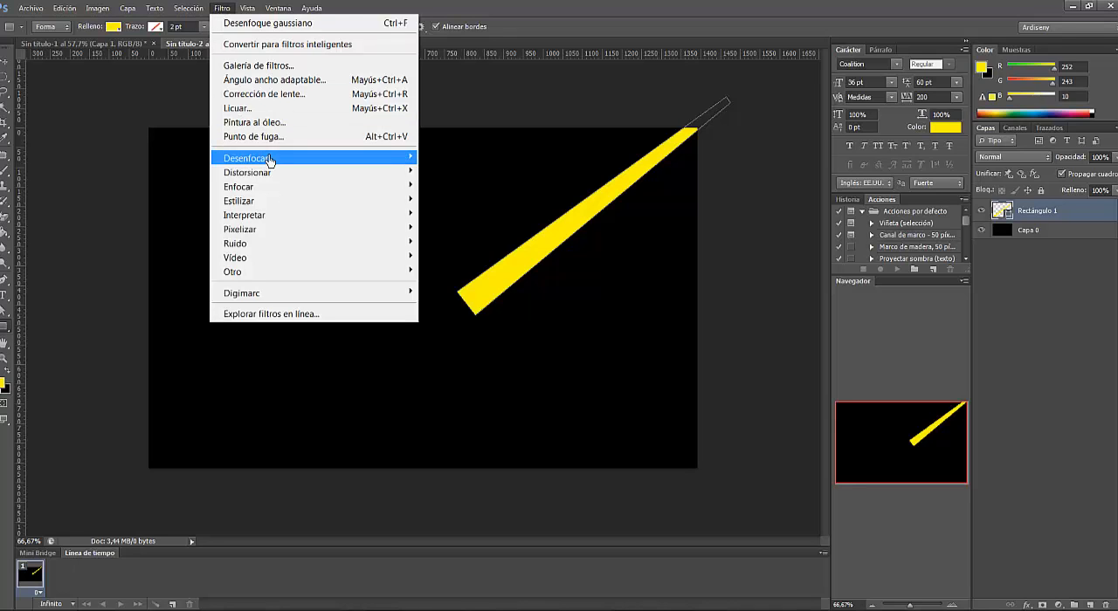
pyautogui.moveTo(270, 160)
pyautogui.click(524, 306)
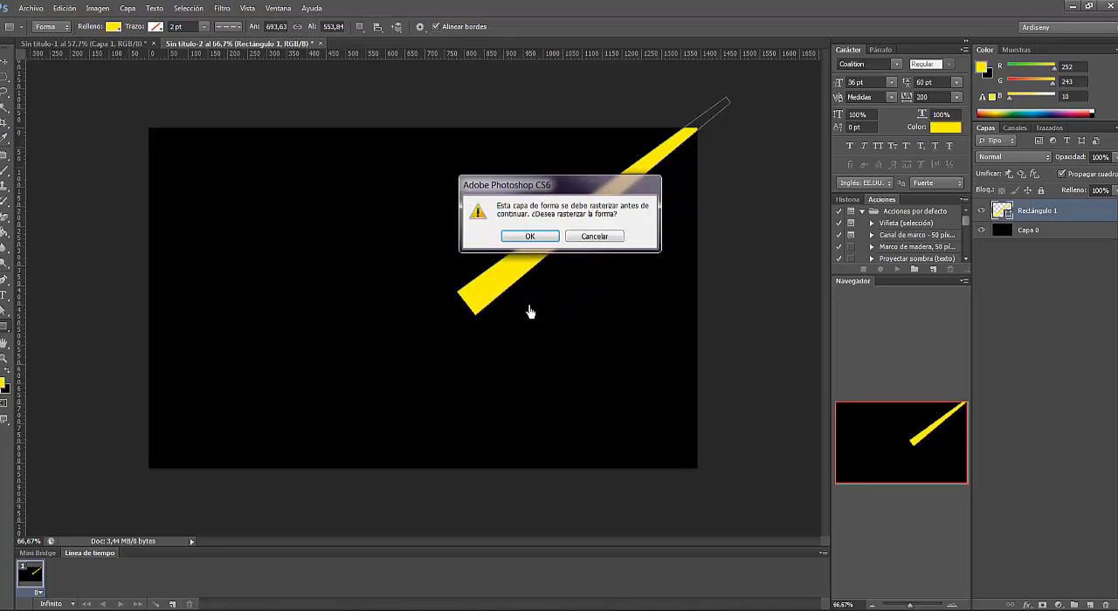
pyautogui.click(530, 237)
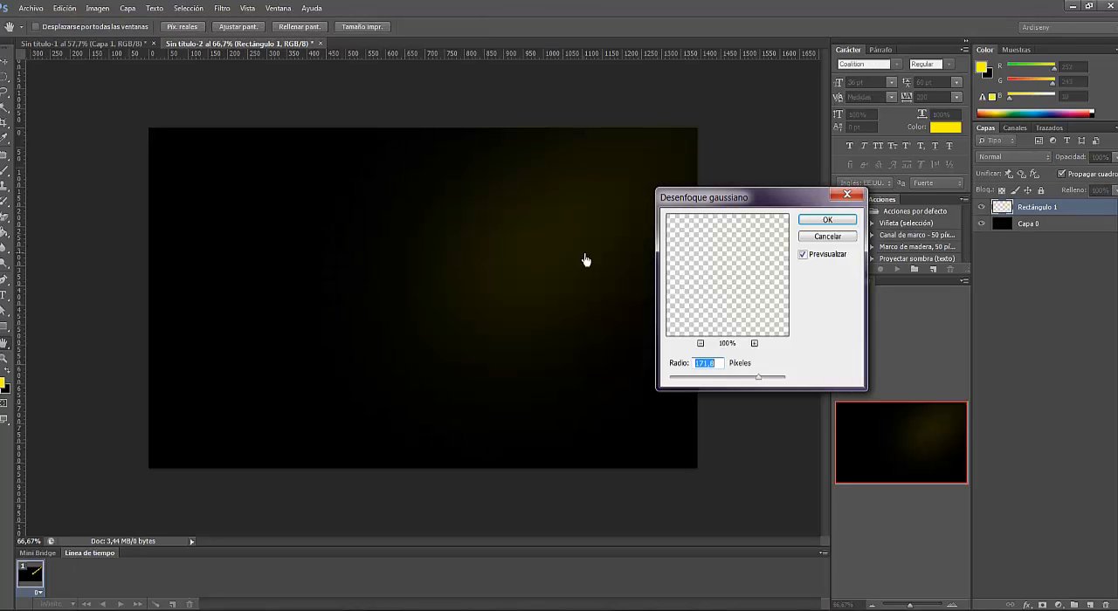
pyautogui.moveTo(760, 384); pyautogui.dragTo(745, 382)
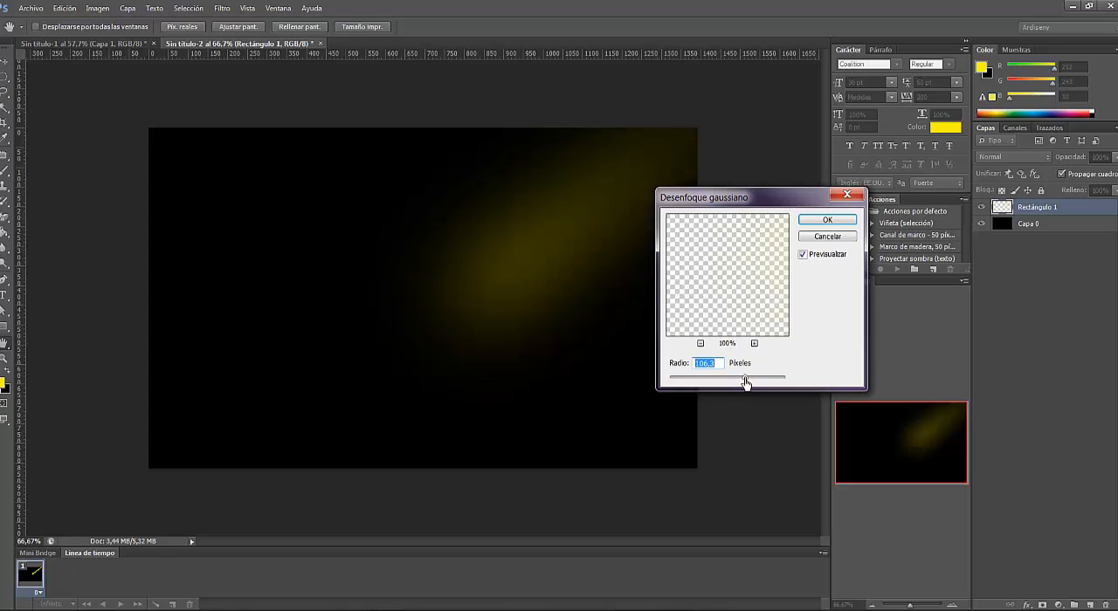
pyautogui.moveTo(745, 383); pyautogui.dragTo(743, 382)
pyautogui.click(827, 220)
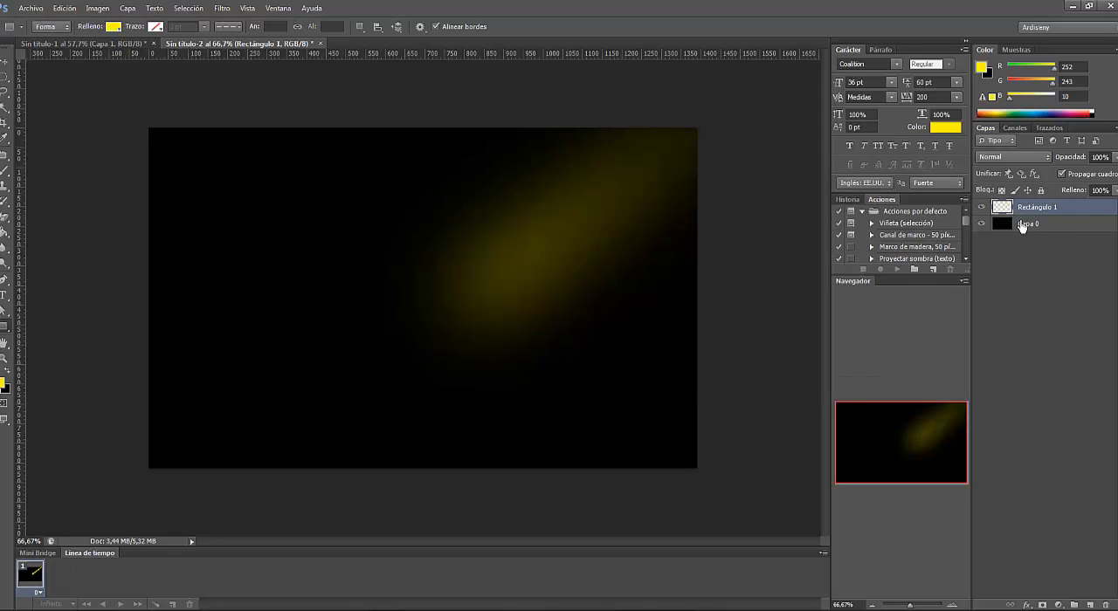
# - Duplicate the blurred beam layer and move the copy toward the canvas's right edge
pyautogui.rightClick(1019, 206)
pyautogui.click(834, 211)
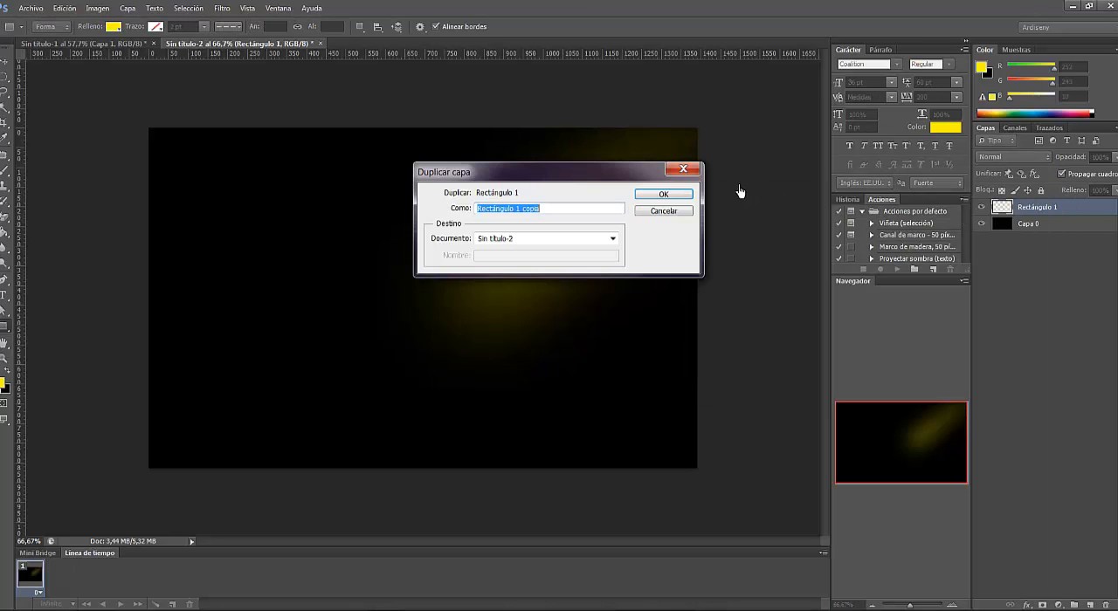
pyautogui.click(664, 191)
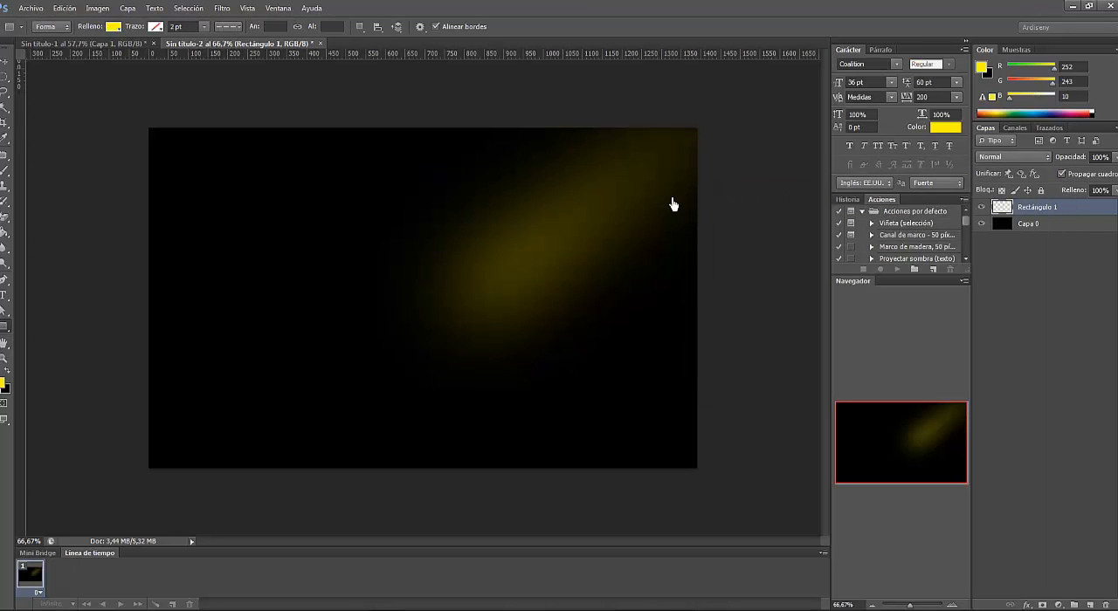
pyautogui.click(5, 61)
pyautogui.moveTo(564, 249); pyautogui.dragTo(748, 225)
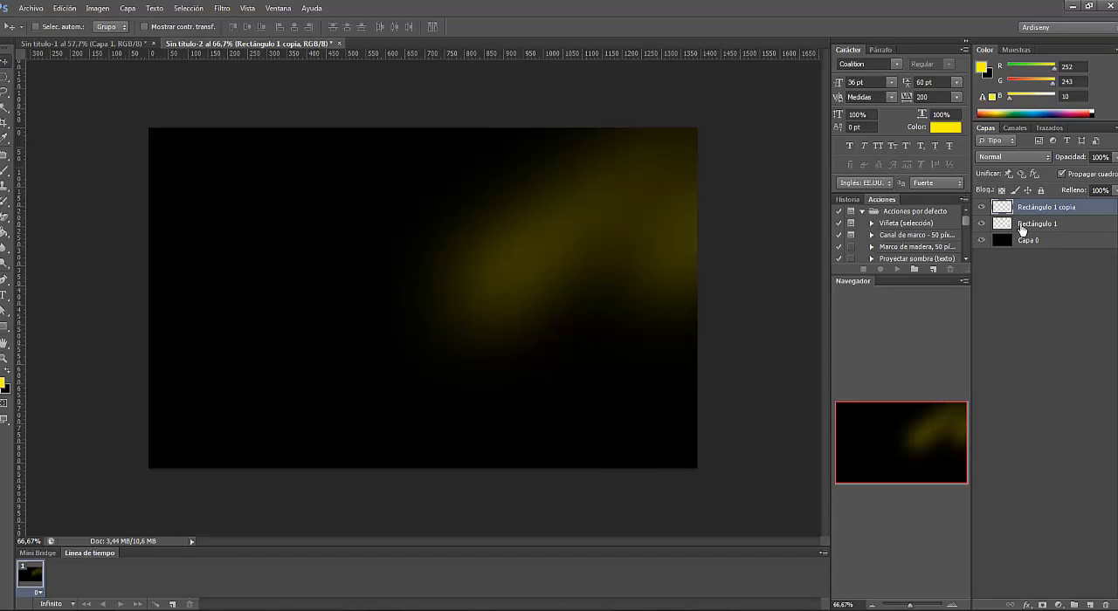
# - Duplicate the beam copy once more and move this third beam up and left, partly beyond the canvas's upper edge
pyautogui.rightClick(1047, 211)
pyautogui.click(859, 210)
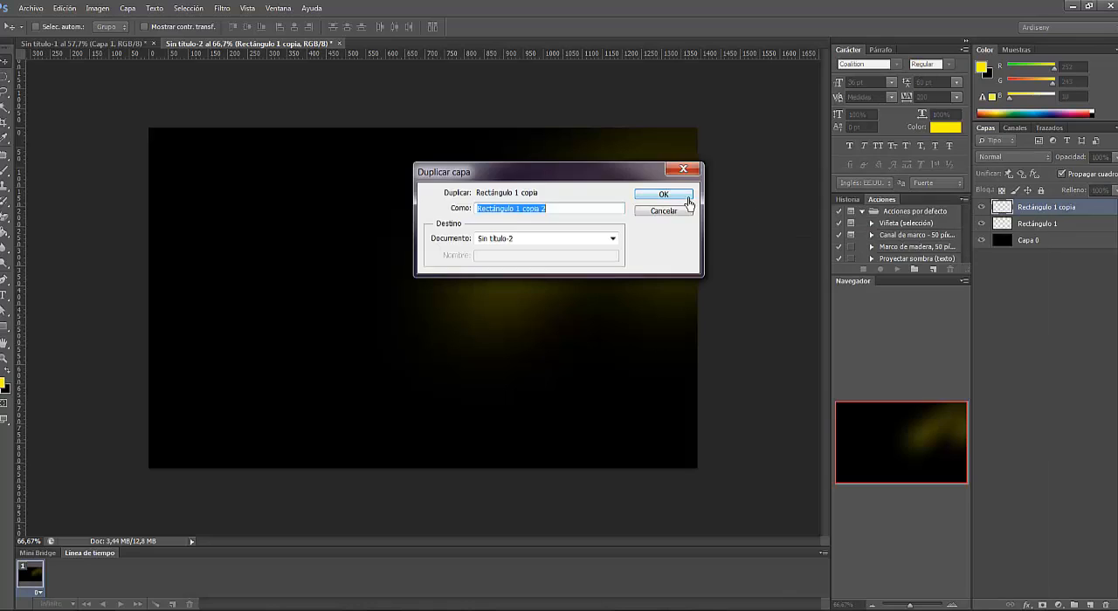
pyautogui.click(669, 191)
pyautogui.moveTo(670, 242); pyautogui.dragTo(517, 125)
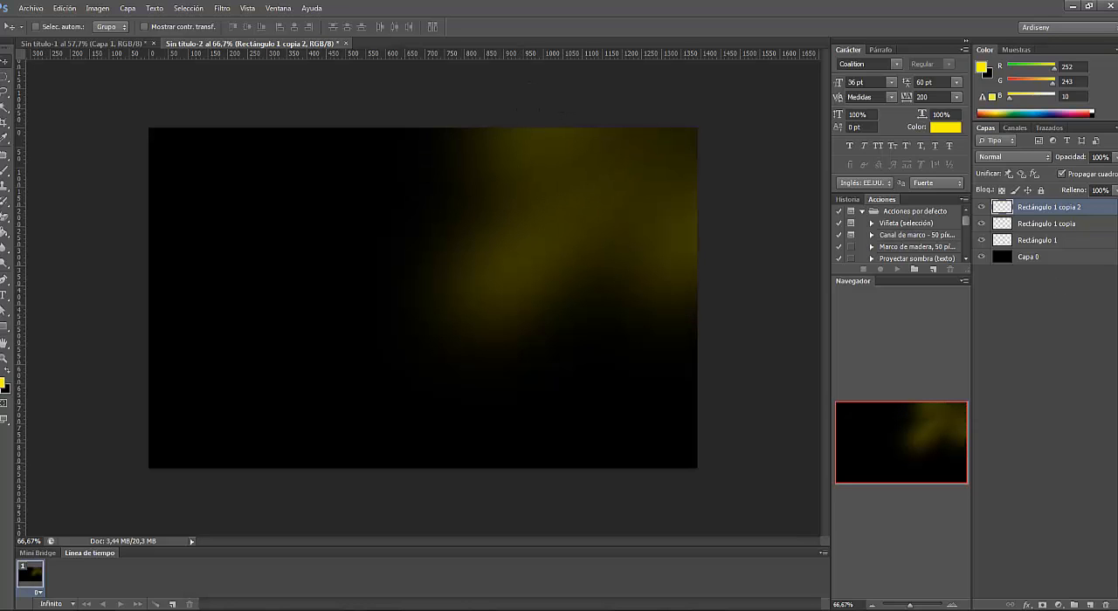
# - Merge the three blurred beam layers into one layer, leaving the black background layer separate
pyautogui.keyDown('shift'); pyautogui.click(1074, 244); pyautogui.keyUp('shift')
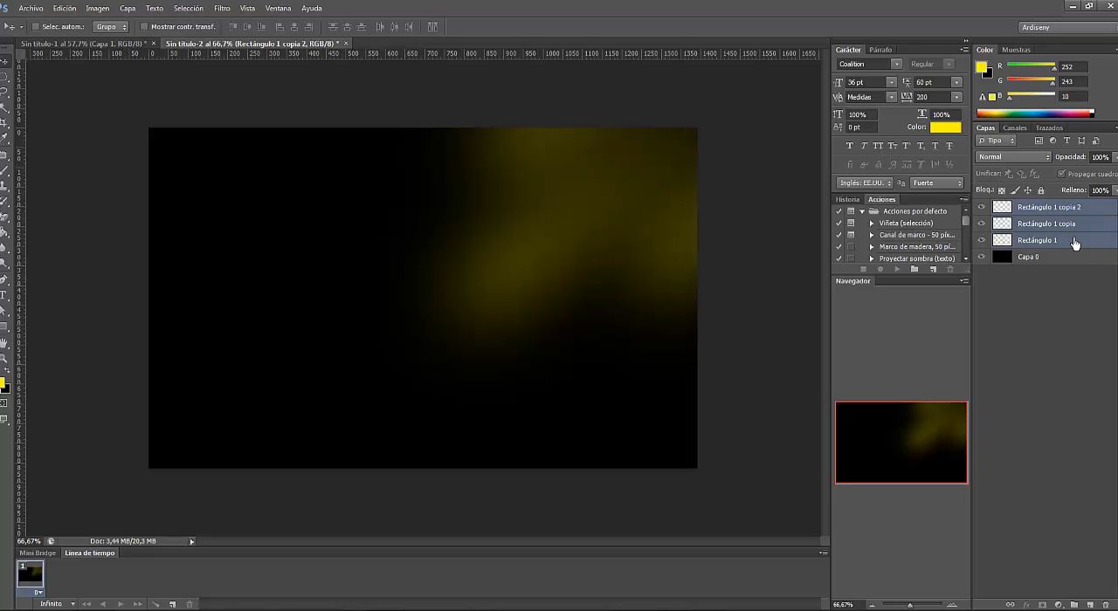
pyautogui.rightClick(1076, 242)
pyautogui.click(909, 456)
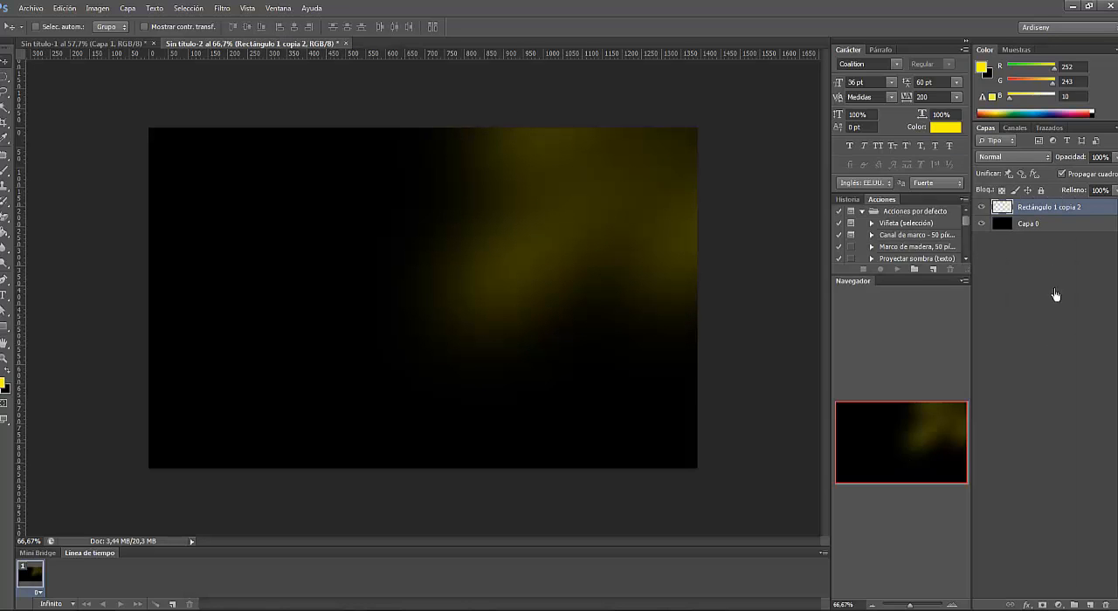
# - Add a Curves adjustment layer above the merged beams and place an adjustment point near the middle of the RGB curve
pyautogui.click(1058, 604)
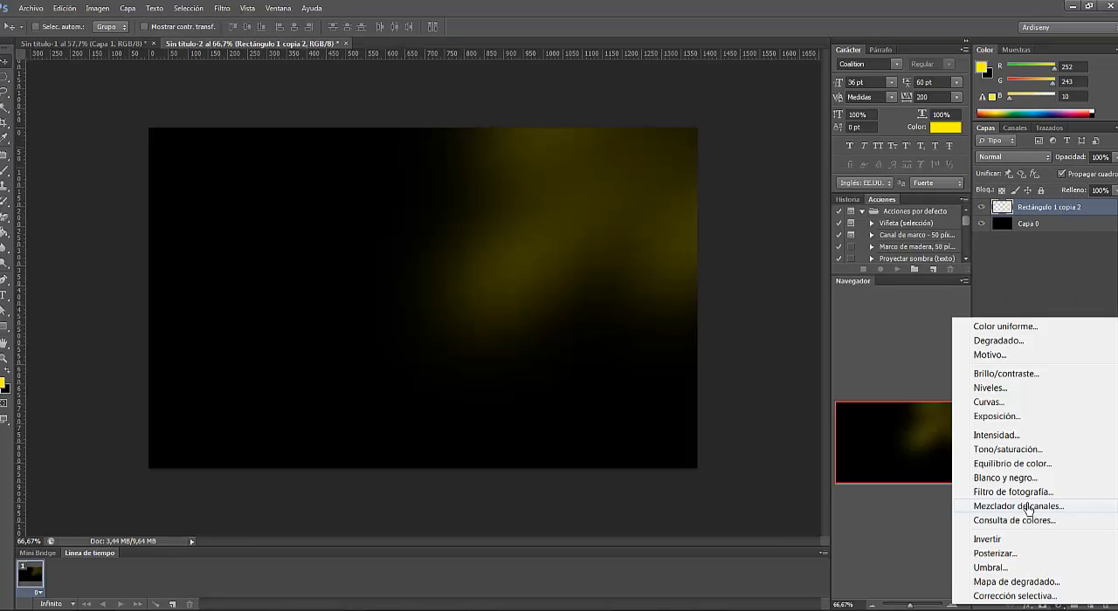
pyautogui.click(997, 404)
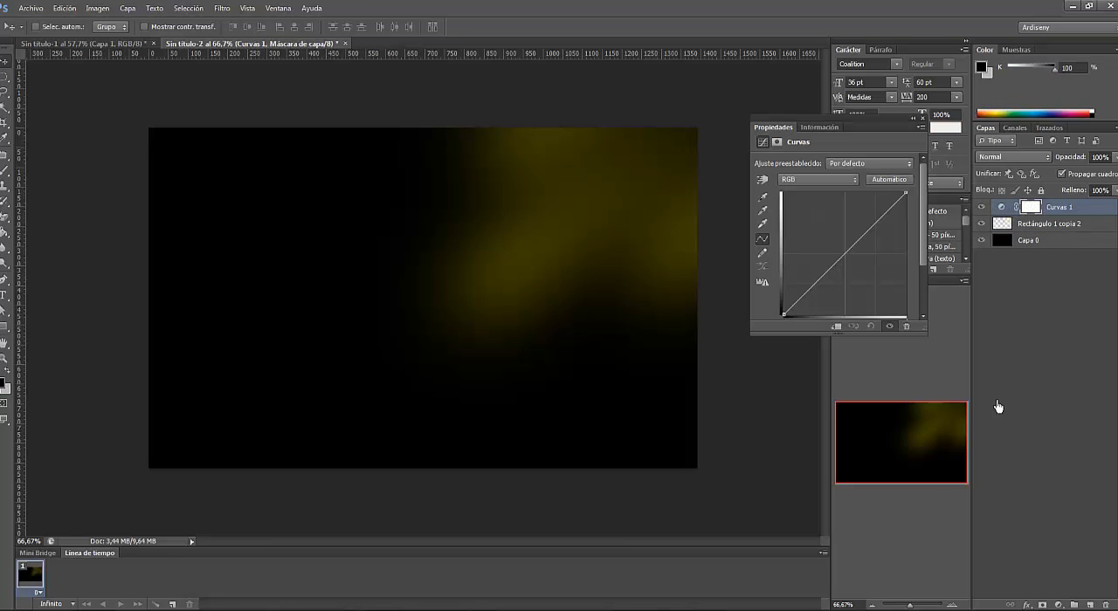
pyautogui.click(855, 250)
pyautogui.moveTo(855, 249)
pyautogui.mouseDown()
pyautogui.moveTo(851, 242)
pyautogui.moveTo(865, 259)
pyautogui.moveTo(829, 230)
pyautogui.moveTo(856, 267)
pyautogui.moveTo(853, 252)
pyautogui.mouseUp()
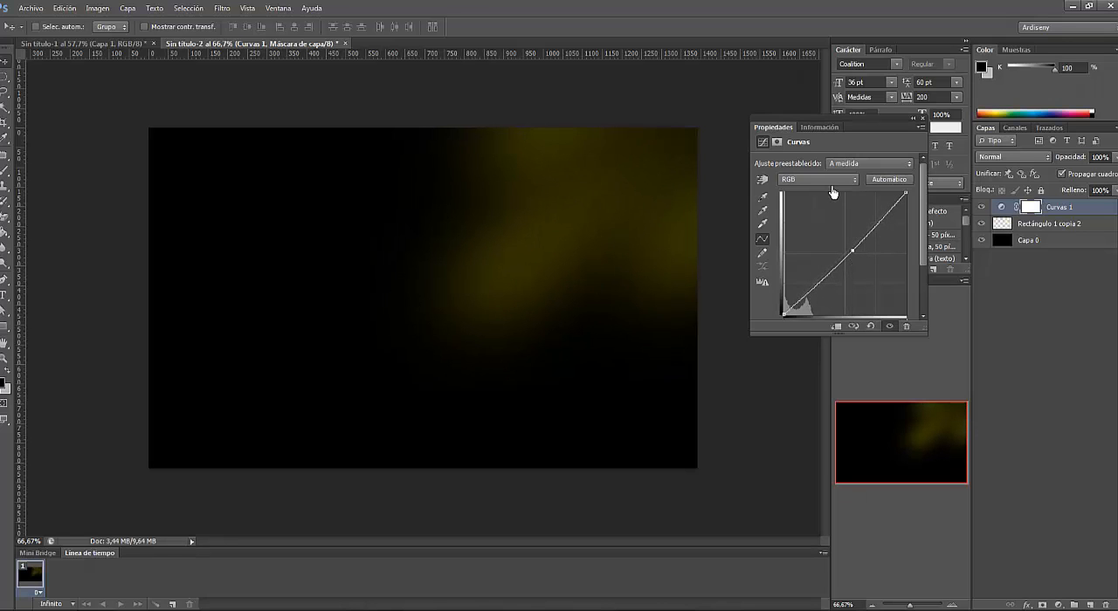
# - Raise the Red curve's midpoint to warm the glow, and fine-tune the midpoints of the Green and Blue curves
pyautogui.click(835, 181)
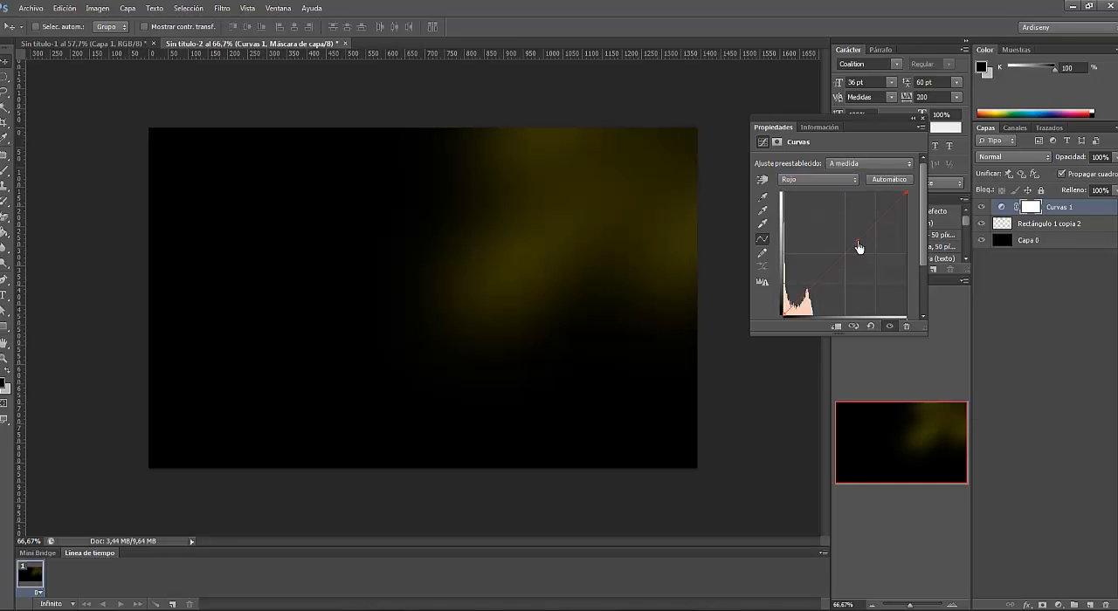
pyautogui.moveTo(872, 260); pyautogui.dragTo(854, 247)
pyautogui.click(845, 183)
pyautogui.click(842, 216)
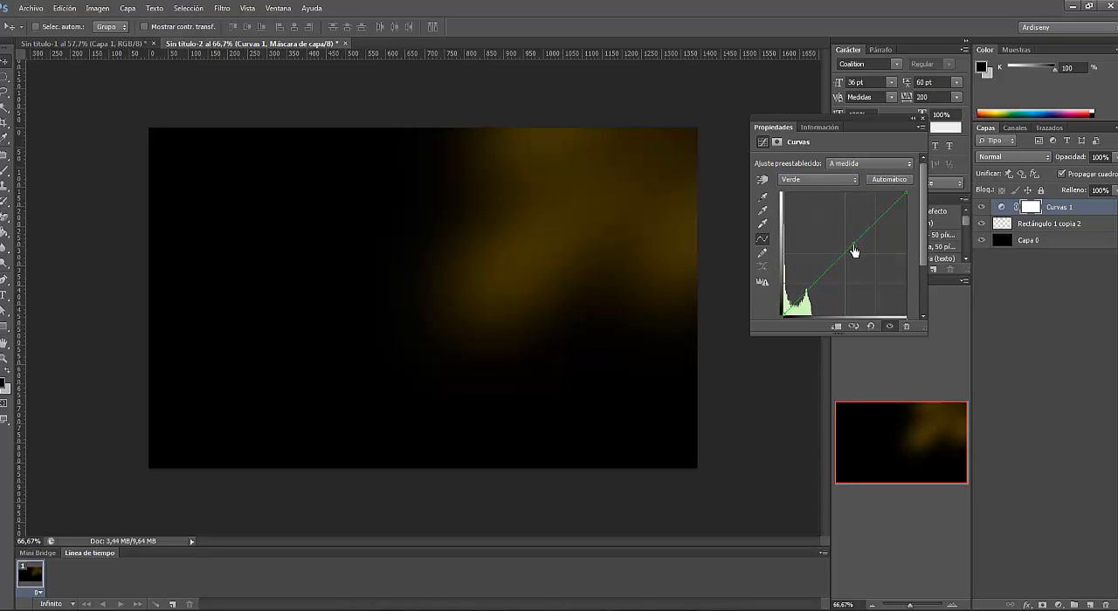
pyautogui.moveTo(853, 251)
pyautogui.mouseDown()
pyautogui.moveTo(846, 244)
pyautogui.moveTo(874, 274)
pyautogui.moveTo(852, 254)
pyautogui.mouseUp()
pyautogui.click(838, 181)
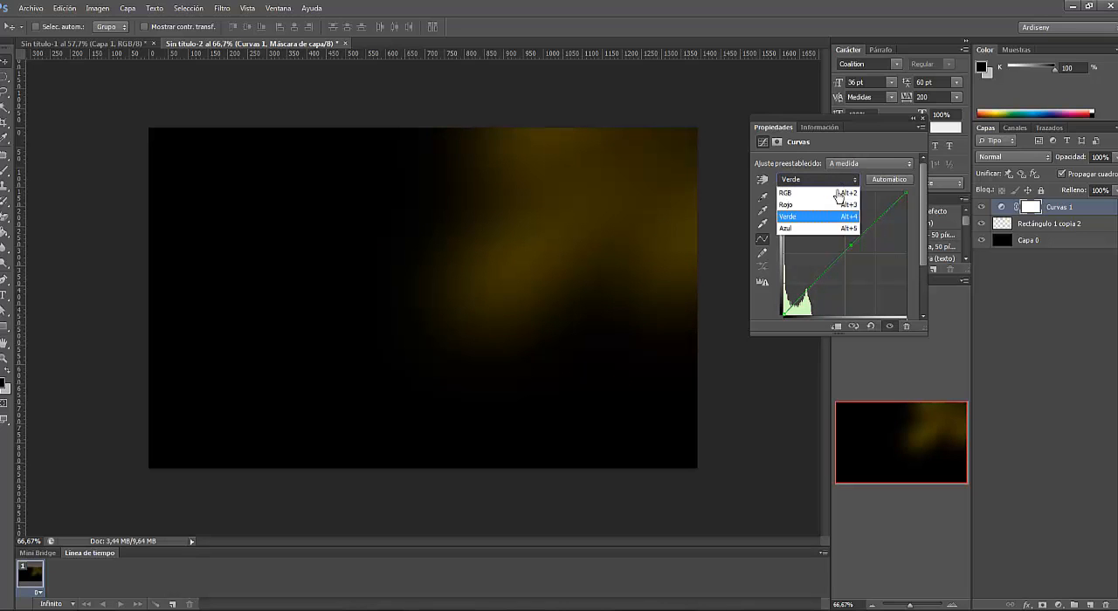
pyautogui.click(843, 231)
pyautogui.moveTo(846, 249)
pyautogui.mouseDown()
pyautogui.moveTo(839, 239)
pyautogui.moveTo(861, 265)
pyautogui.moveTo(852, 249)
pyautogui.mouseUp()
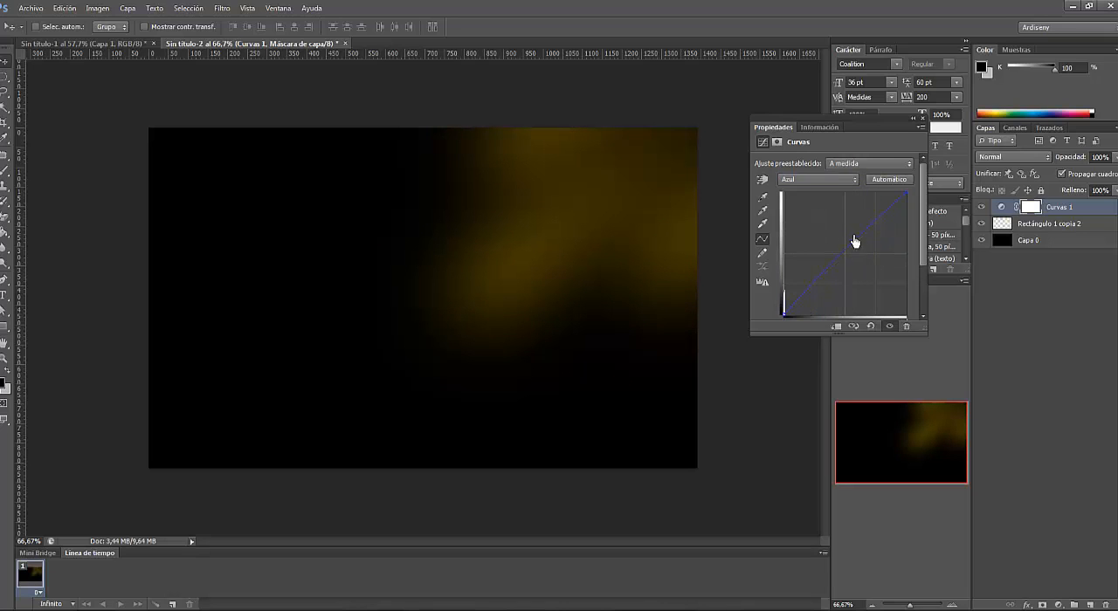
# - Raise the midpoint of the combined RGB curve slightly to brighten the glow and finish the Curves adjustment
pyautogui.click(844, 181)
pyautogui.click(847, 186)
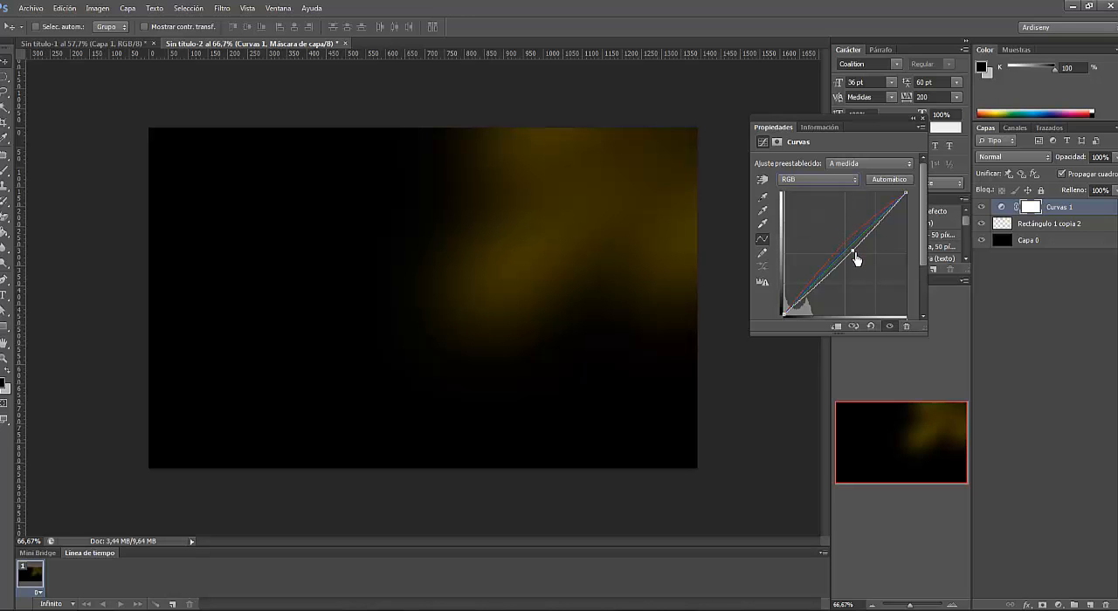
pyautogui.moveTo(854, 257)
pyautogui.mouseDown()
pyautogui.moveTo(865, 265)
pyautogui.moveTo(838, 234)
pyautogui.moveTo(853, 254)
pyautogui.mouseUp()
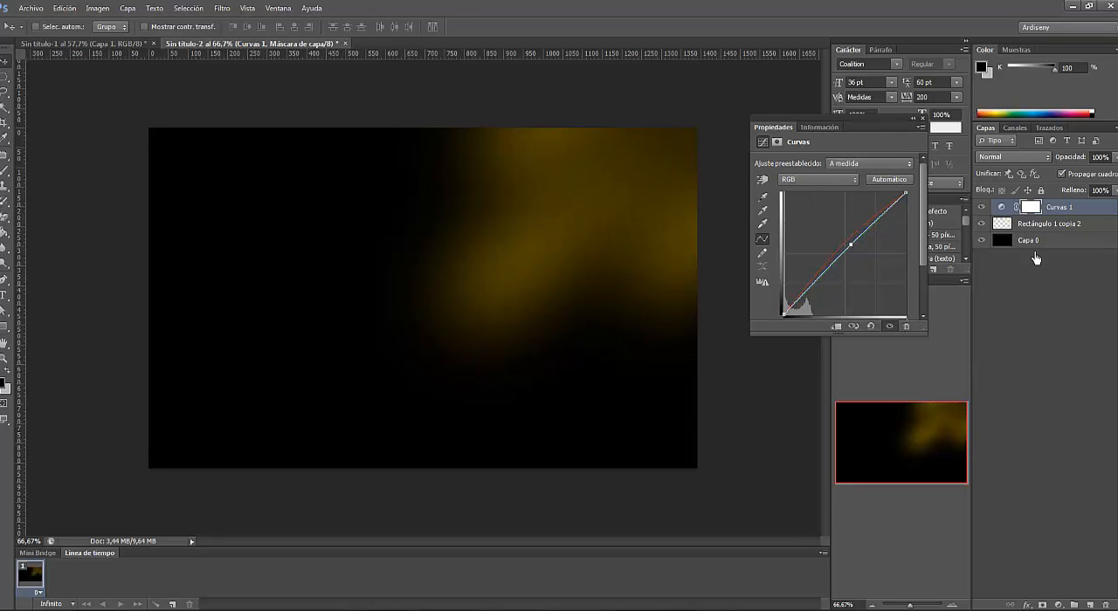
pyautogui.click(923, 117)
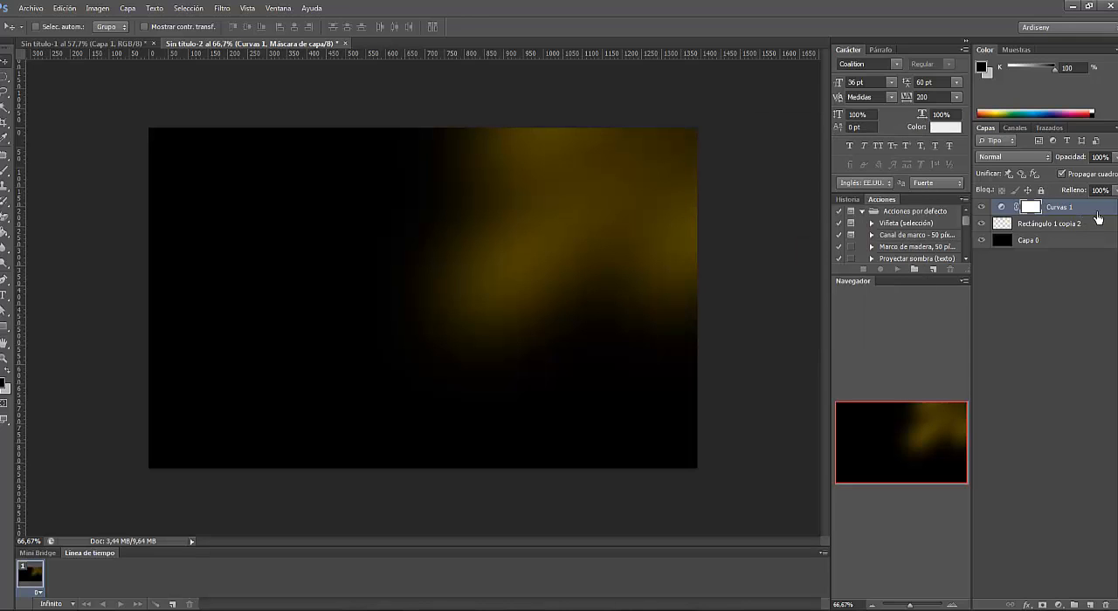
pyautogui.click(1096, 213)
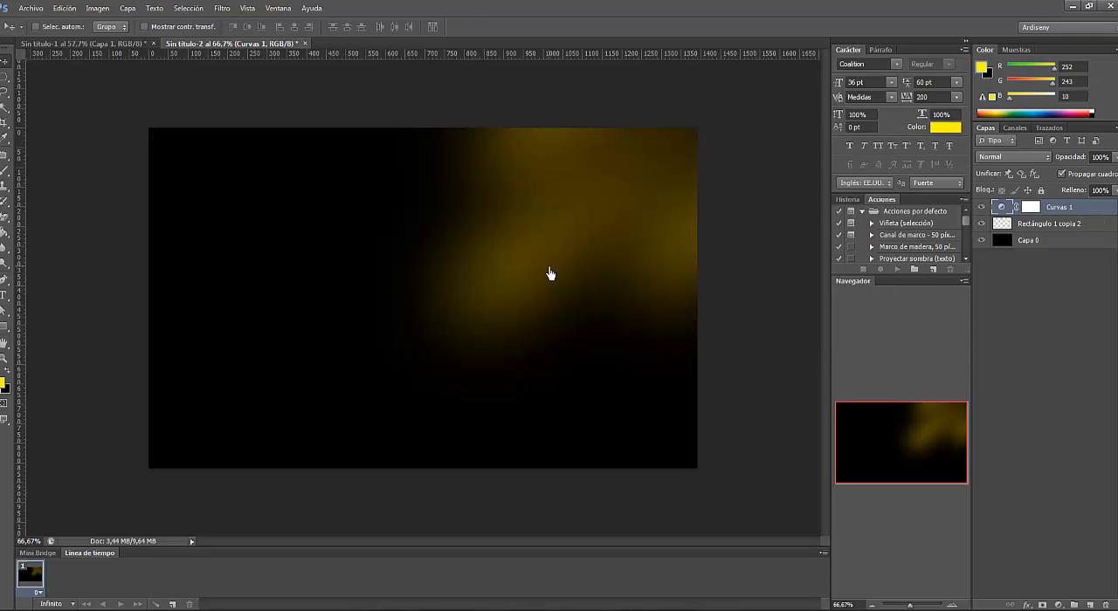
# - Add 5% uniform monochromatic noise to the merged beam layer
pyautogui.click(1096, 229)
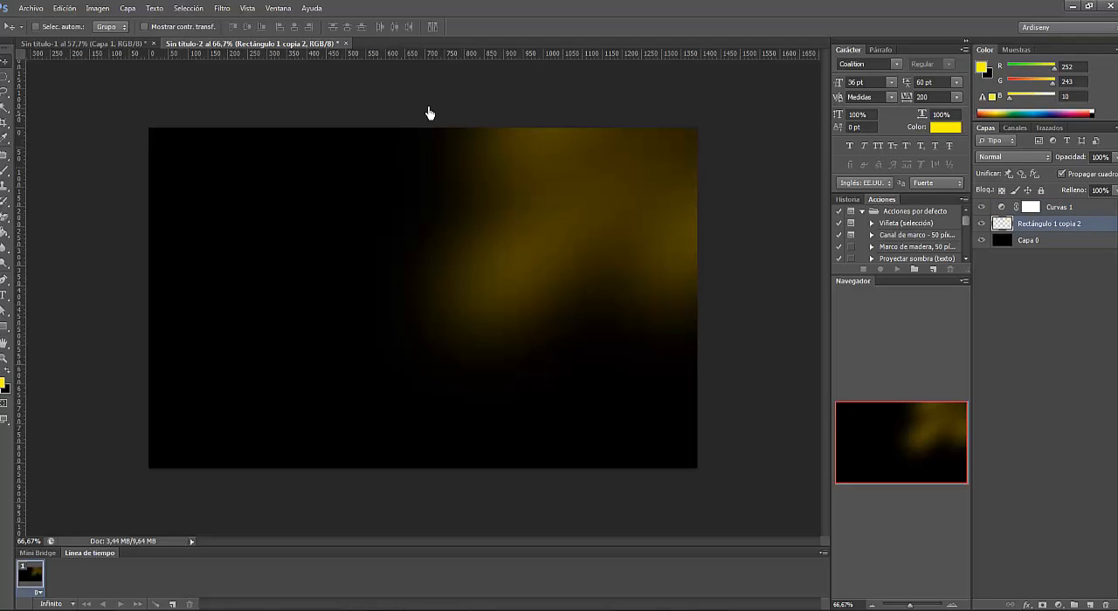
pyautogui.click(222, 8)
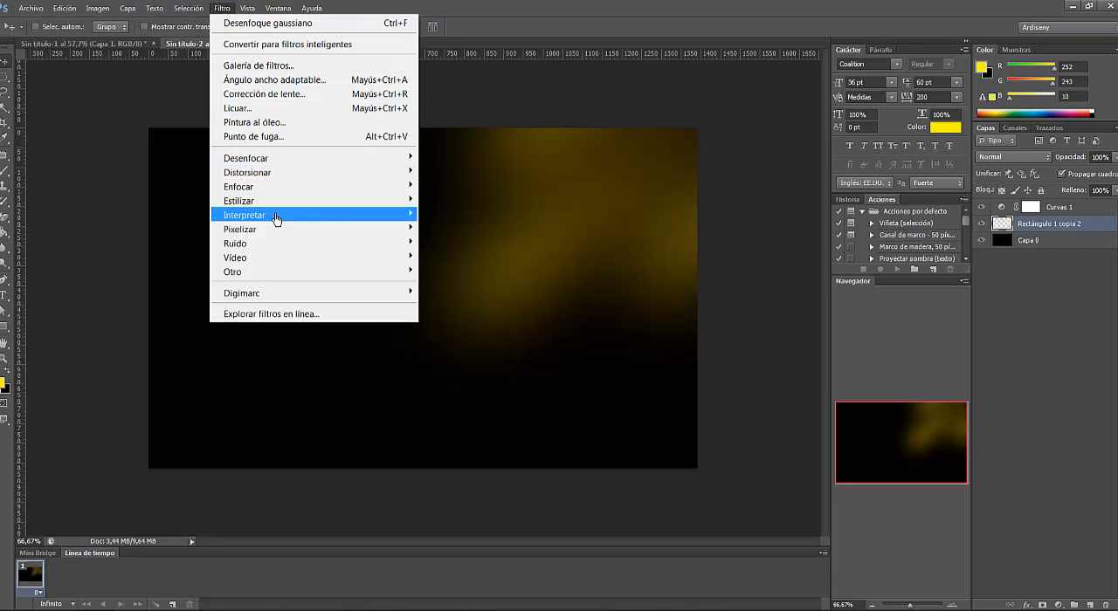
pyautogui.moveTo(275, 217)
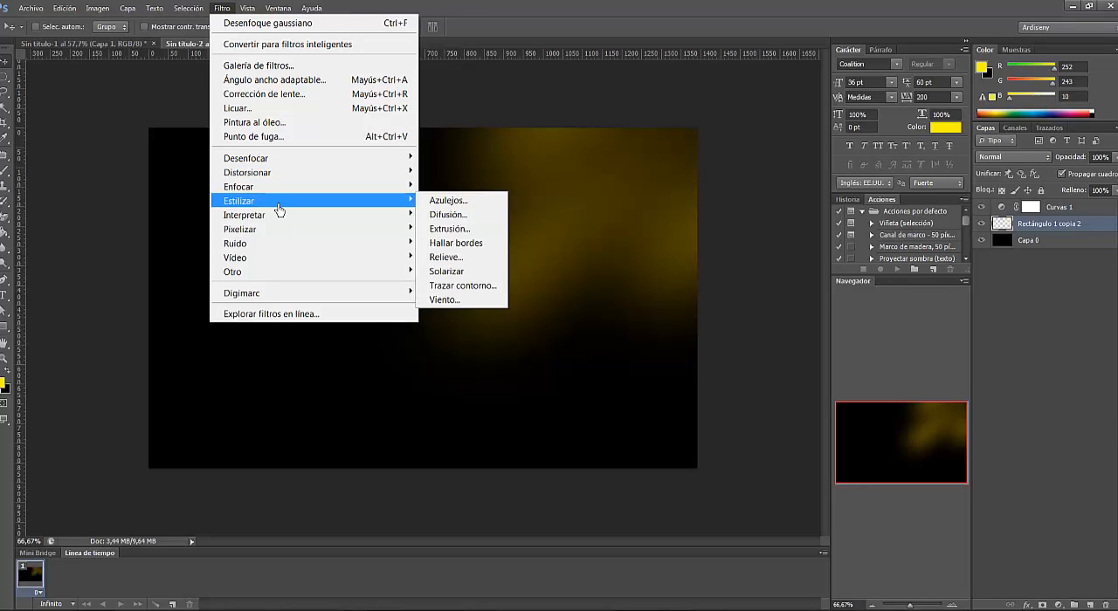
pyautogui.moveTo(274, 250)
pyautogui.click(467, 244)
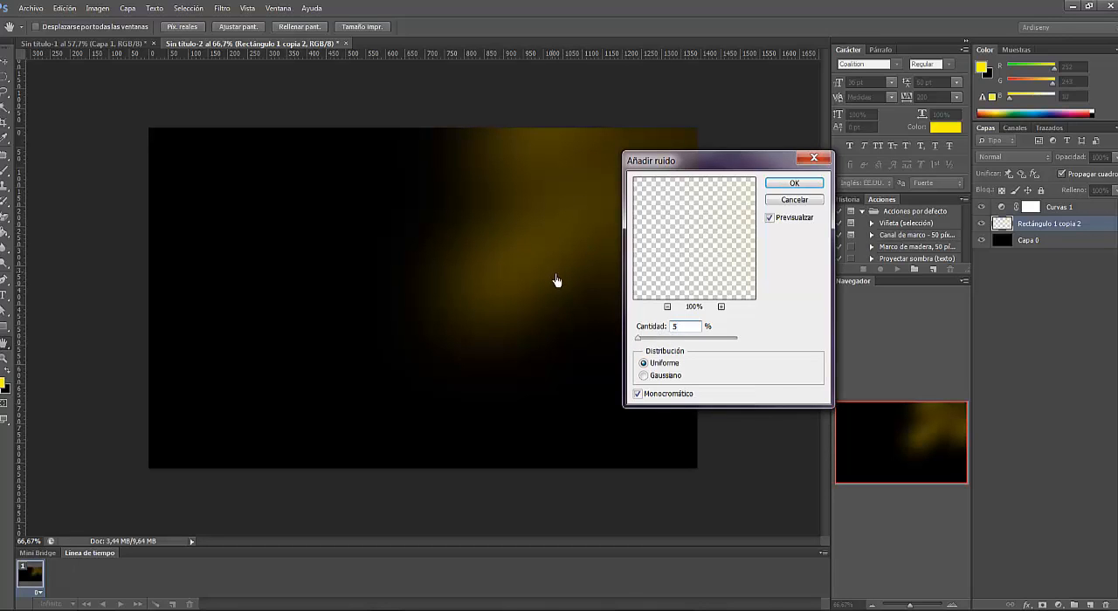
pyautogui.click(807, 187)
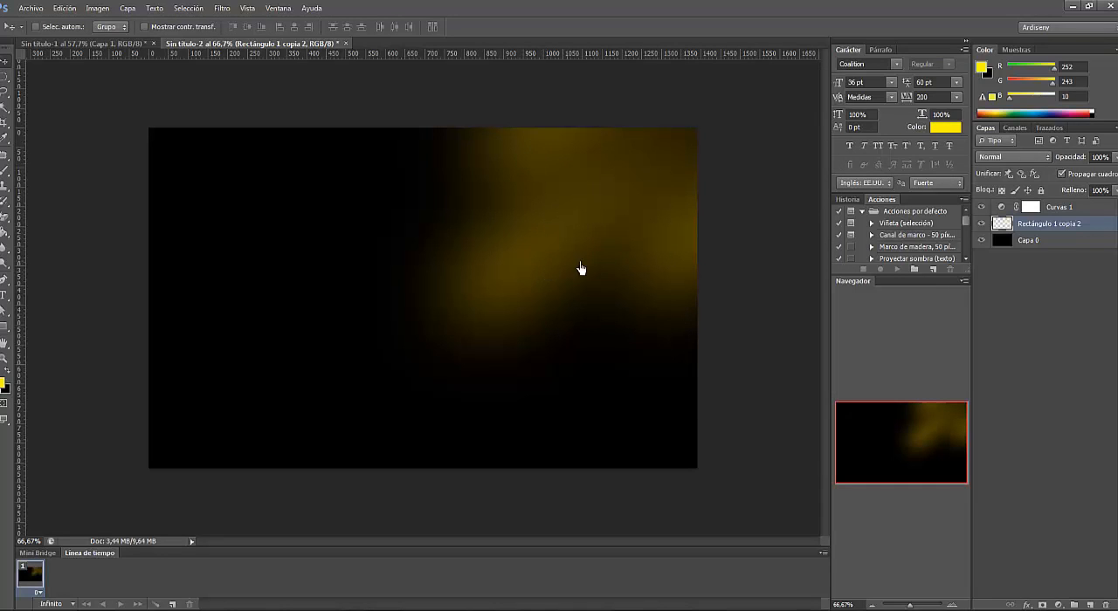
# - Create a new empty layer above the Curves adjustment layer and activate the Brush tool
pyautogui.click(1090, 212)
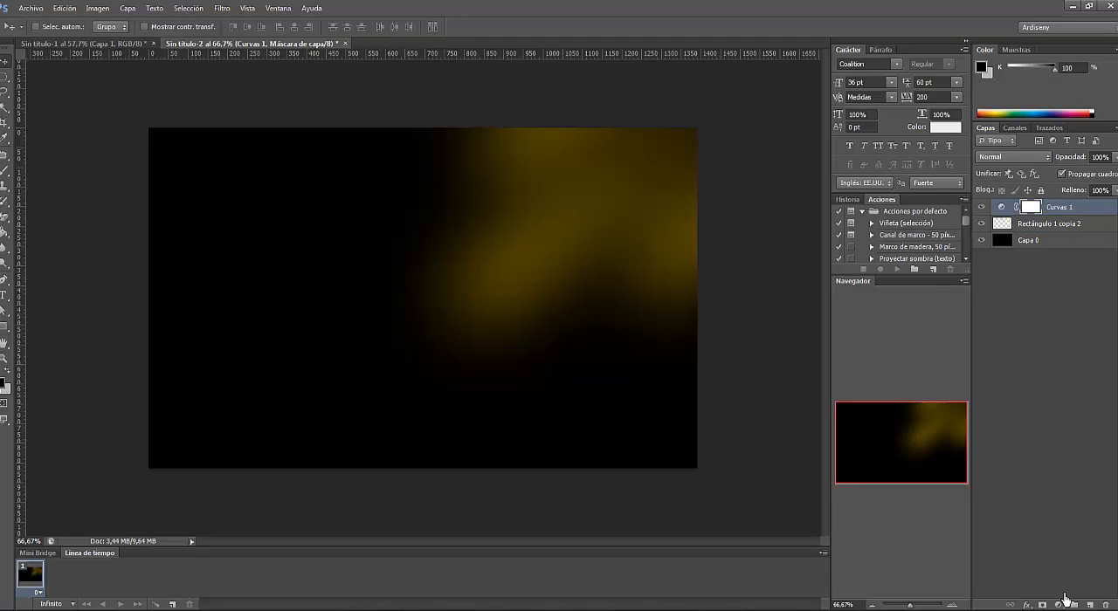
pyautogui.click(1089, 604)
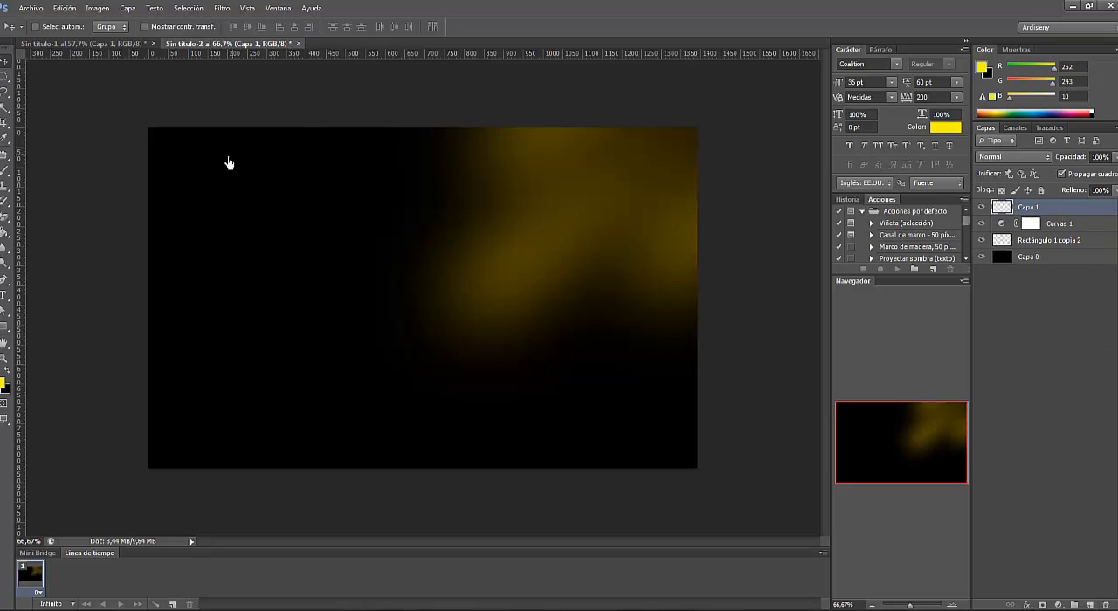
pyautogui.click(8, 176)
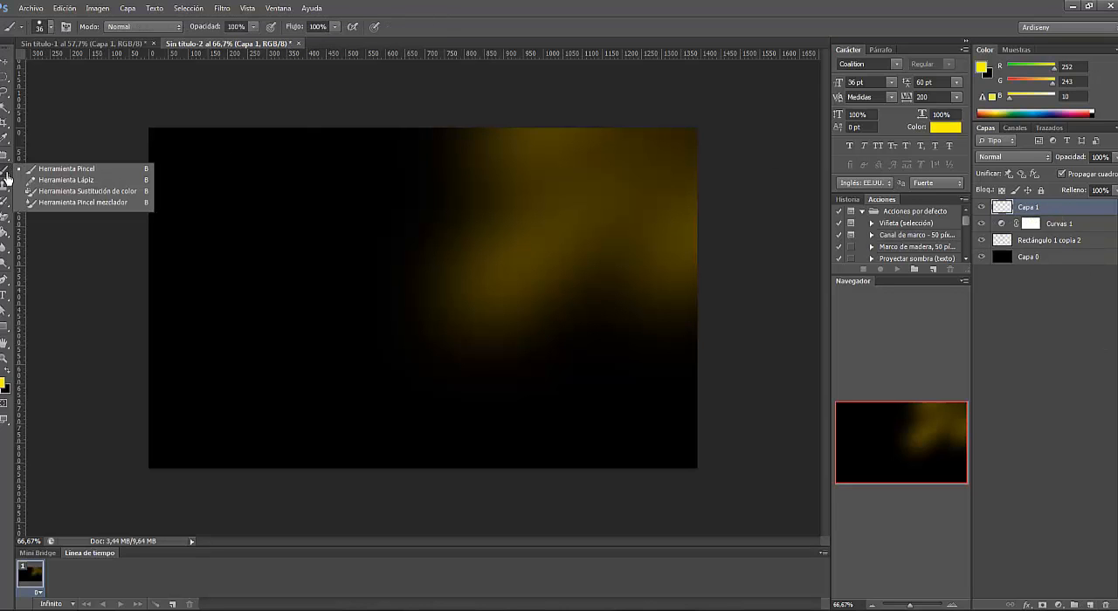
pyautogui.click(78, 173)
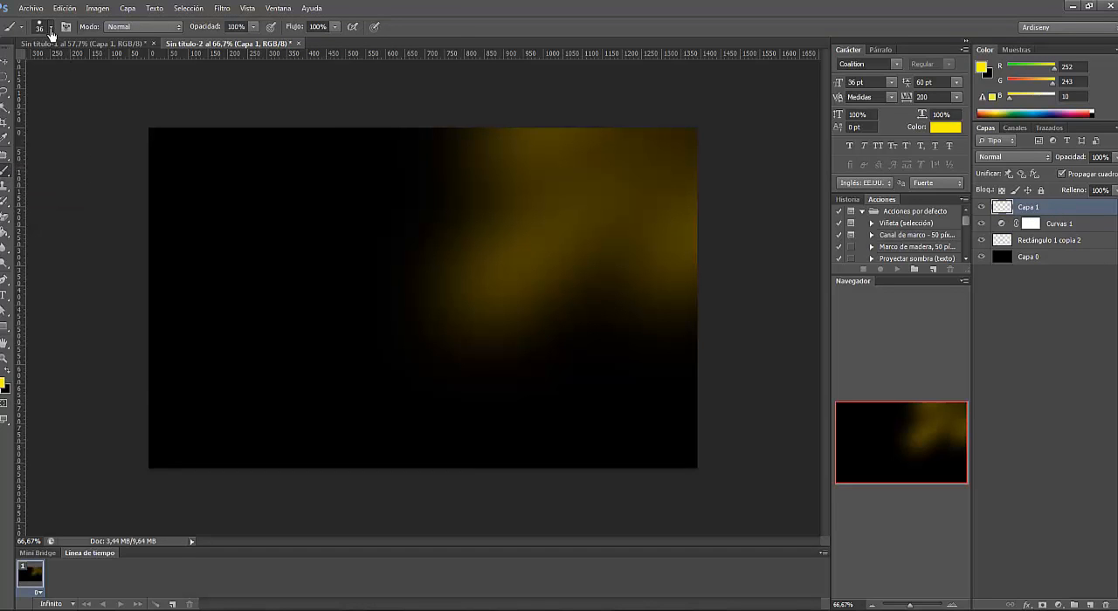
# - Choose the 66 px dry-brush spatter tip for the Brush tool and set its size to 90 px
pyautogui.click(50, 27)
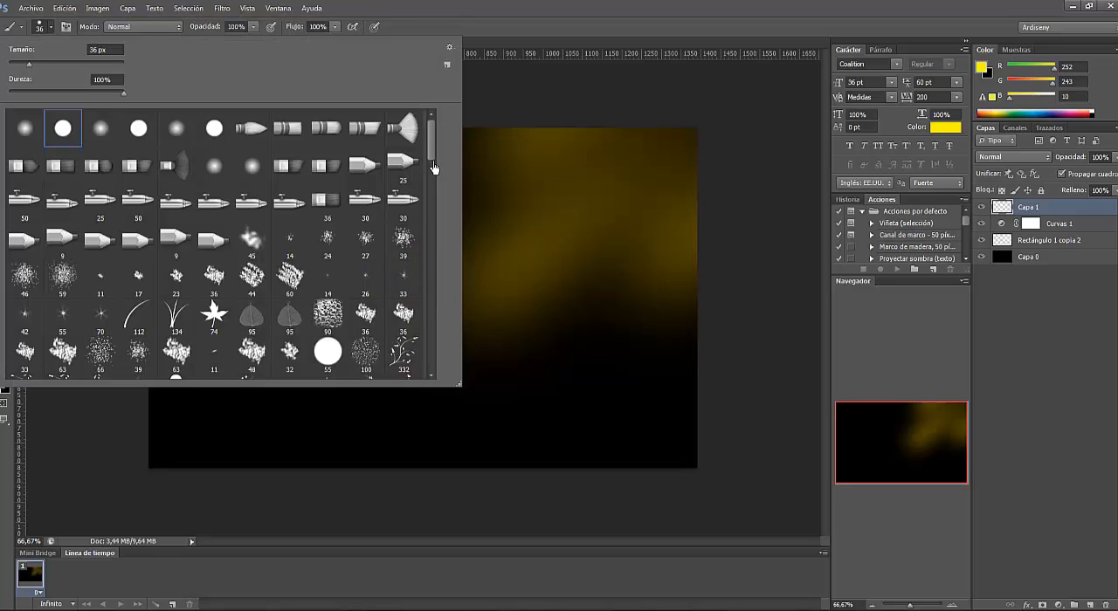
pyautogui.moveTo(431, 157); pyautogui.dragTo(431, 187)
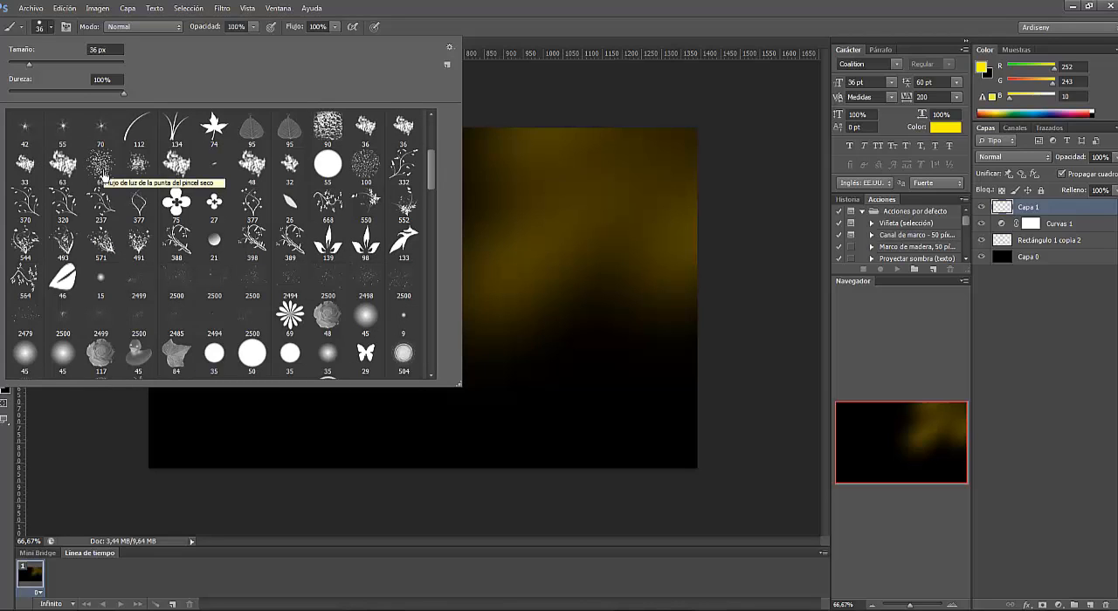
pyautogui.click(101, 165)
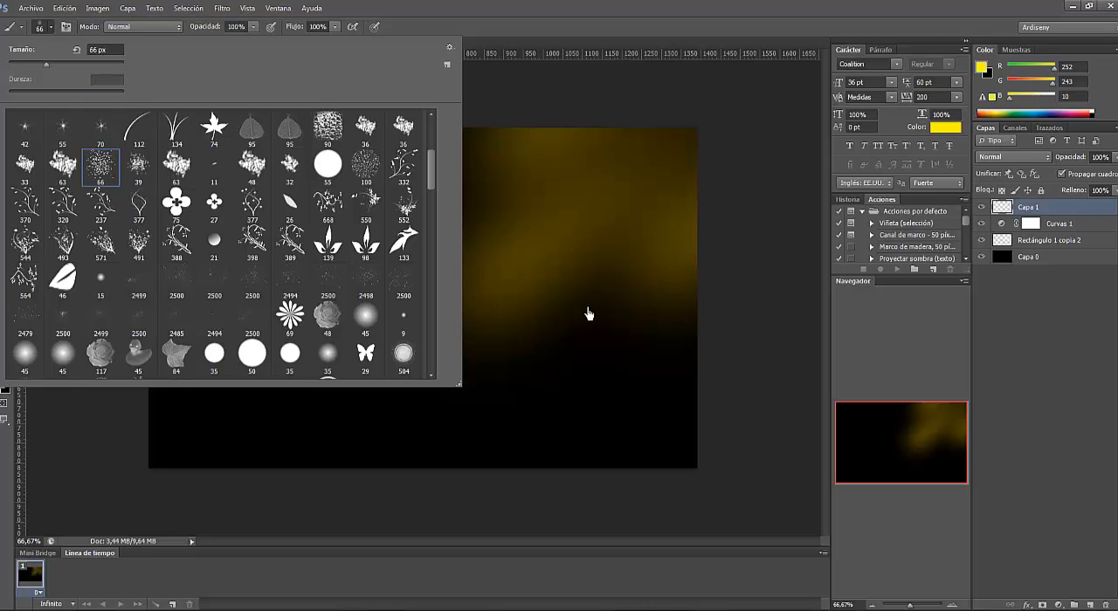
pyautogui.moveTo(48, 66)
pyautogui.mouseDown()
pyautogui.moveTo(111, 71)
pyautogui.moveTo(62, 68)
pyautogui.mouseUp()
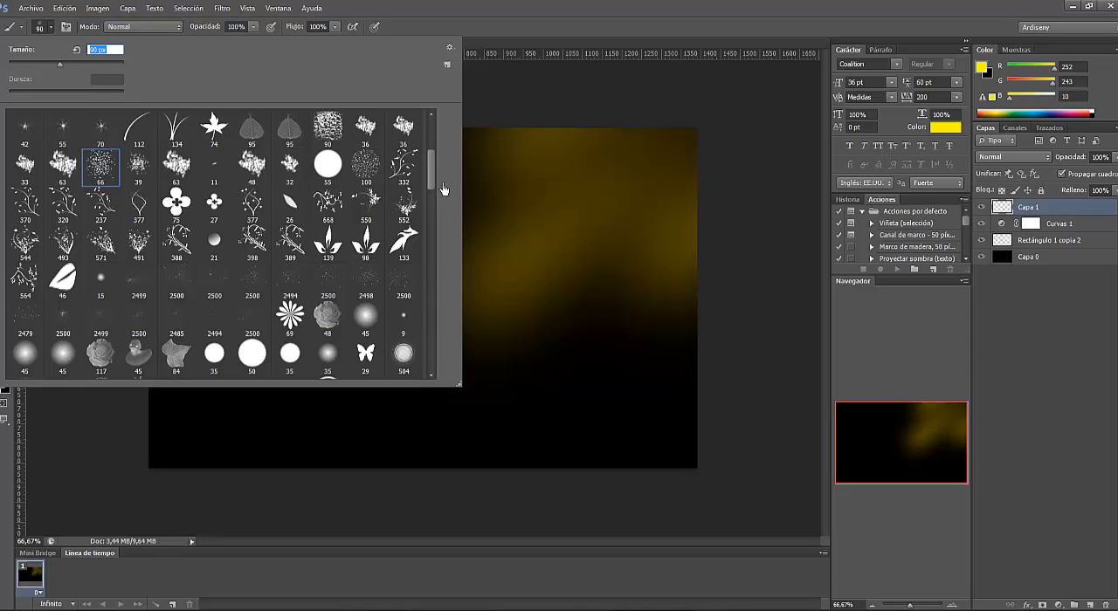
# - Choose the 2500 px WG Dust Particles brush tip, reduce its size and stamp yellow particles across the glow and the dark area beside it
pyautogui.moveTo(430, 181); pyautogui.dragTo(431, 180)
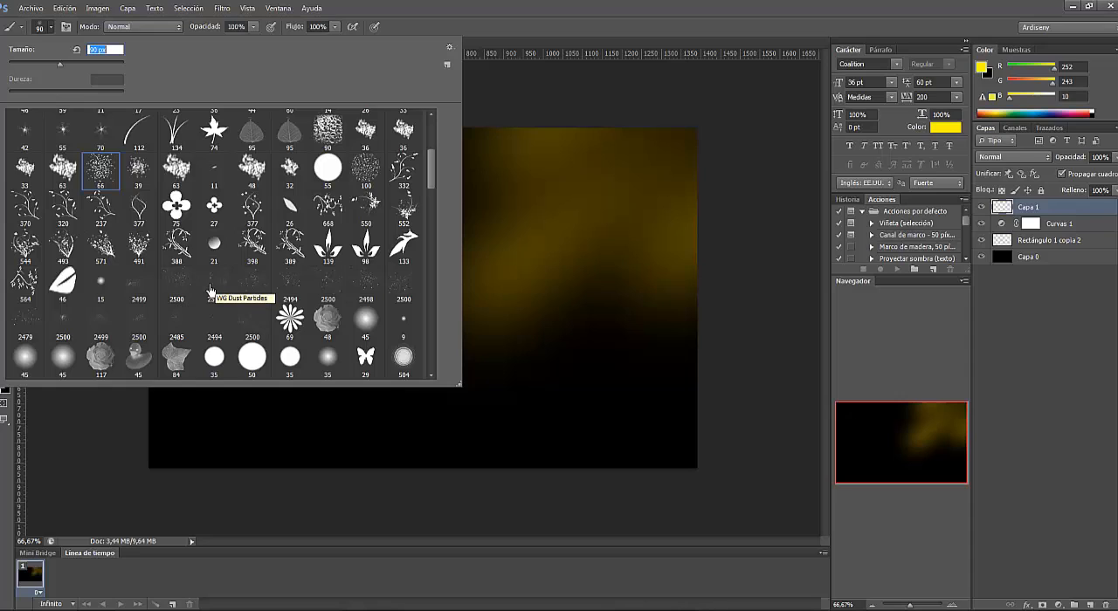
pyautogui.click(216, 289)
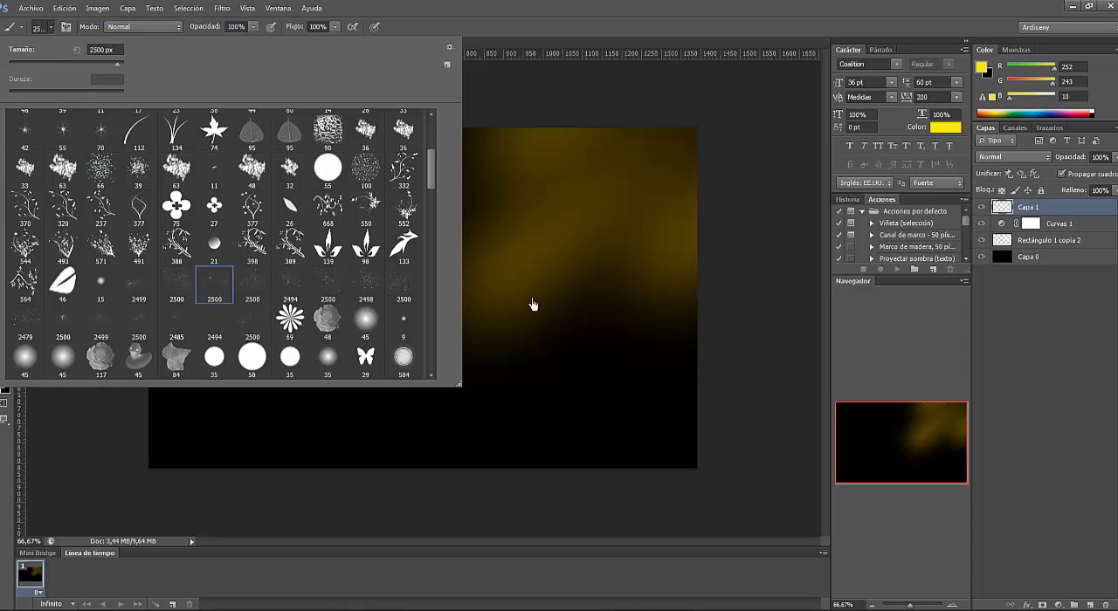
pyautogui.click(52, 28)
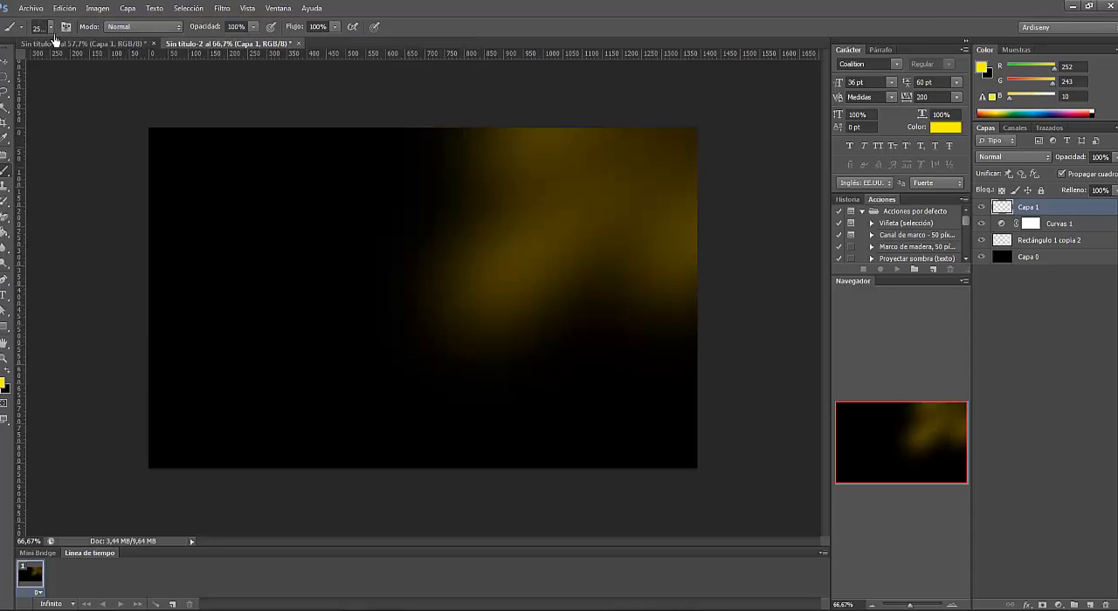
pyautogui.click(52, 27)
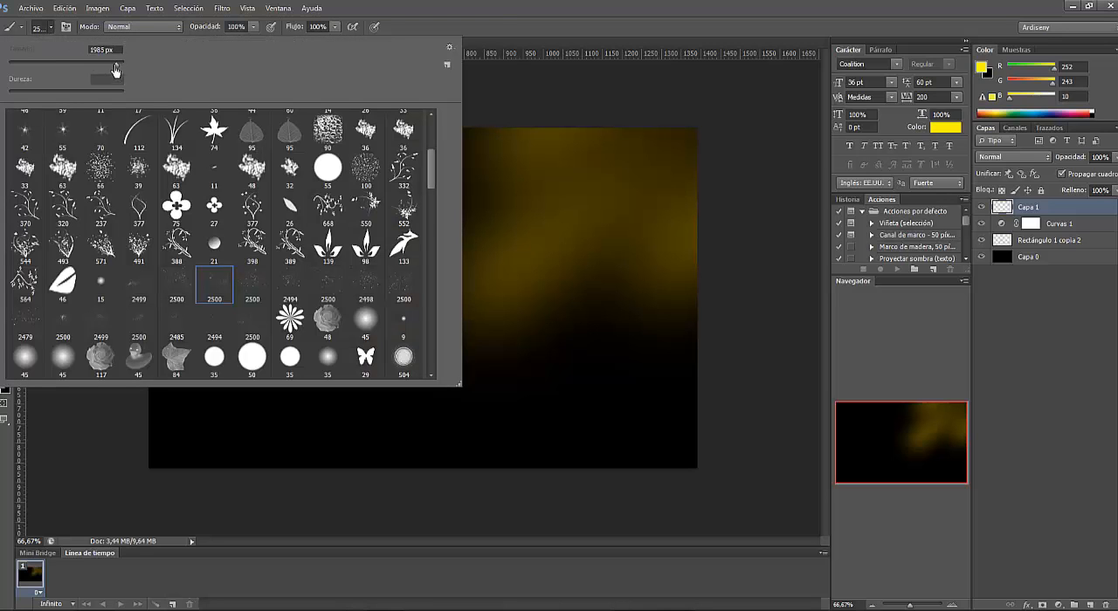
pyautogui.moveTo(117, 64)
pyautogui.mouseDown()
pyautogui.moveTo(68, 65)
pyautogui.moveTo(118, 69)
pyautogui.mouseUp()
pyautogui.click(489, 294)
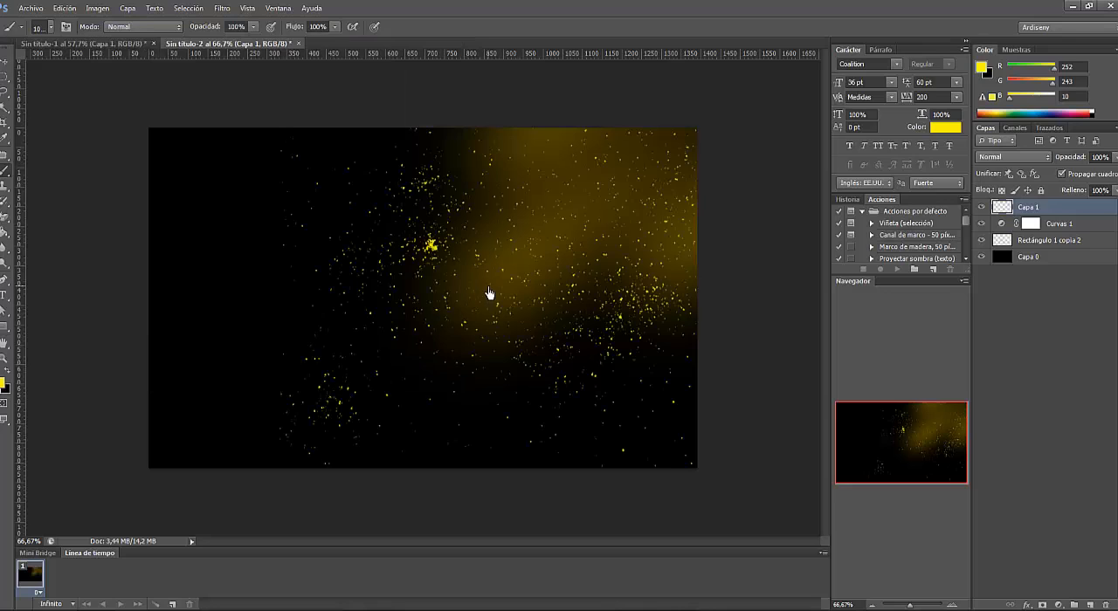
# - Duplicate the yellow particle layer, keeping the suggested copy name
pyautogui.click(4, 63)
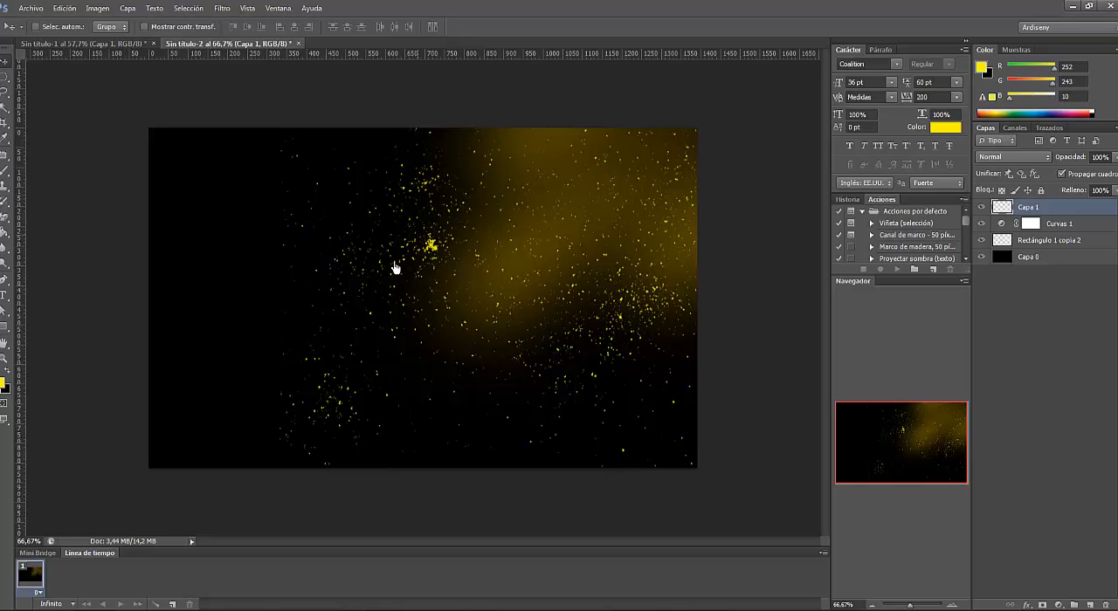
pyautogui.rightClick(1064, 216)
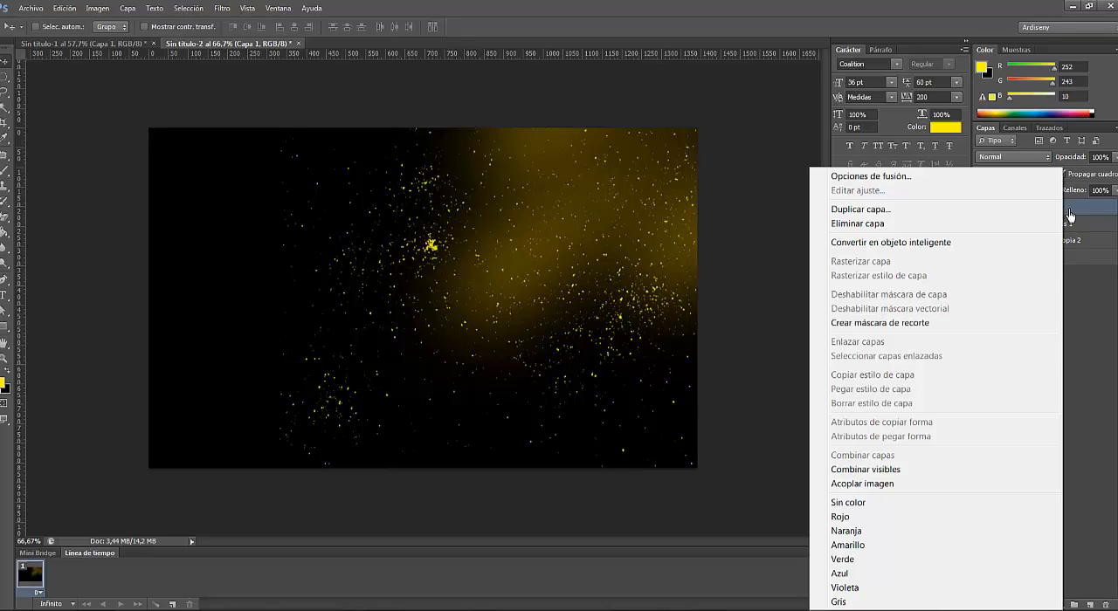
pyautogui.click(851, 209)
pyautogui.click(656, 194)
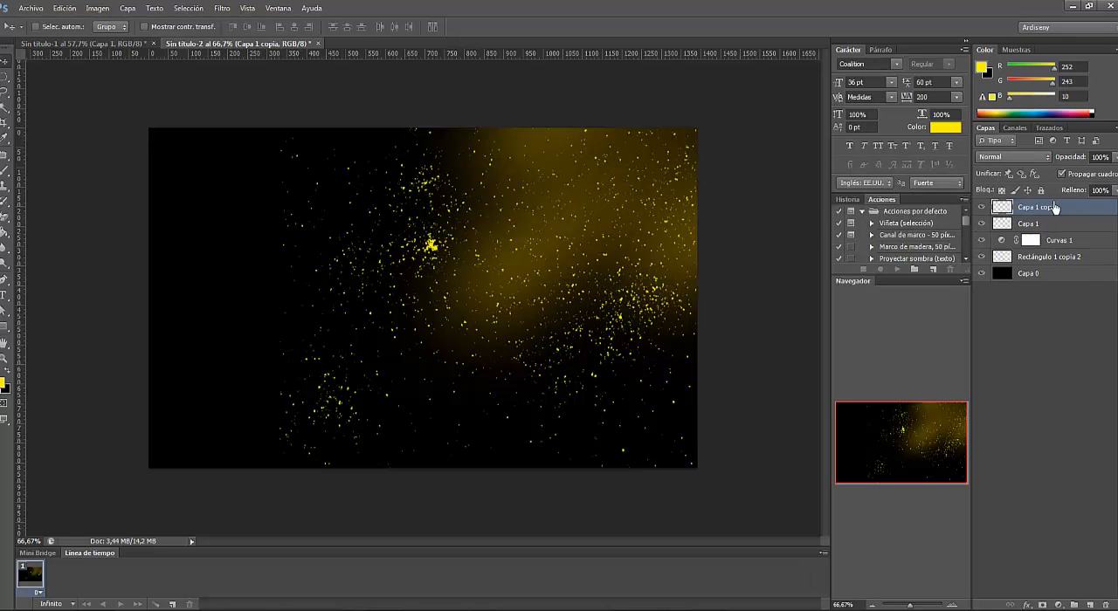
# - Apply a near-white Color Overlay (#fcfbfb) at 100% opacity to the duplicated particle layer
pyautogui.doubleClick(1092, 216)
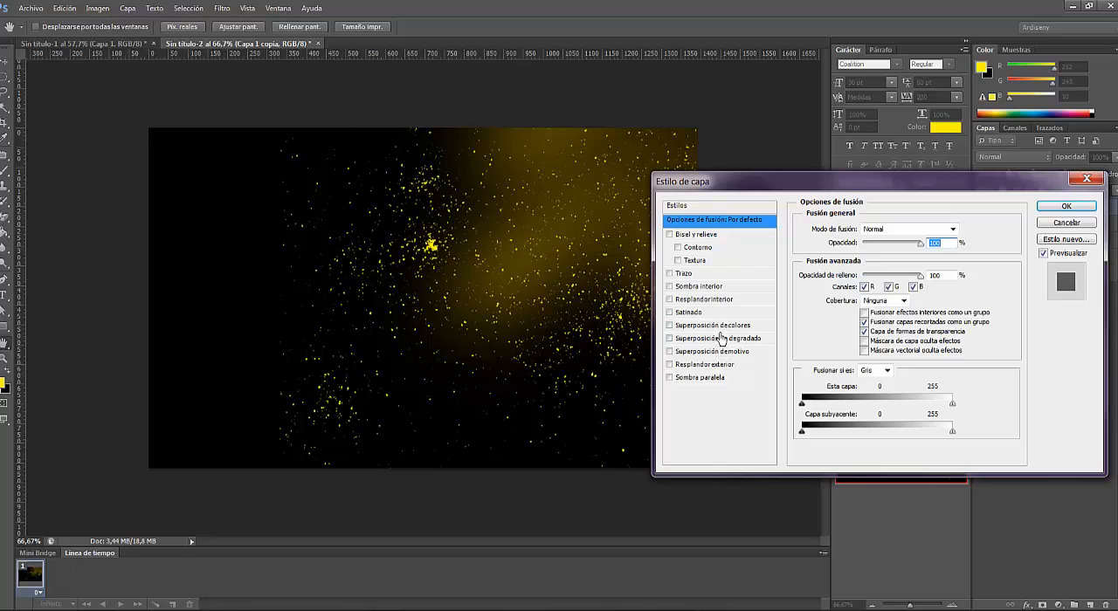
pyautogui.click(713, 325)
pyautogui.click(970, 229)
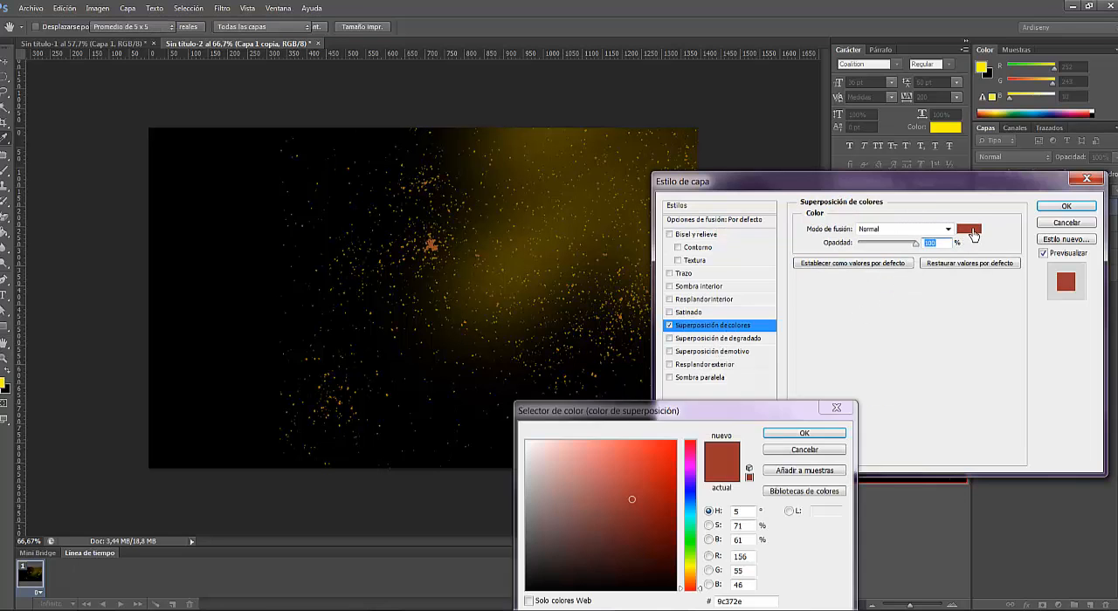
pyautogui.click(804, 434)
pyautogui.click(1079, 222)
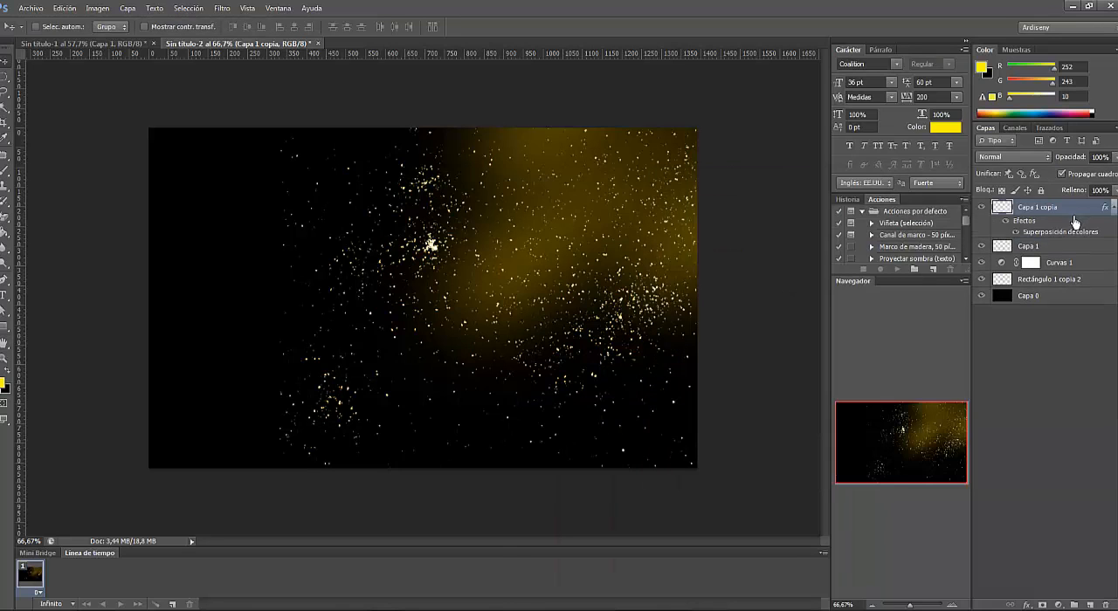
# - Apply a Gaussian Blur with a 7.6 pixel radius to the original yellow particle layer
pyautogui.click(1061, 250)
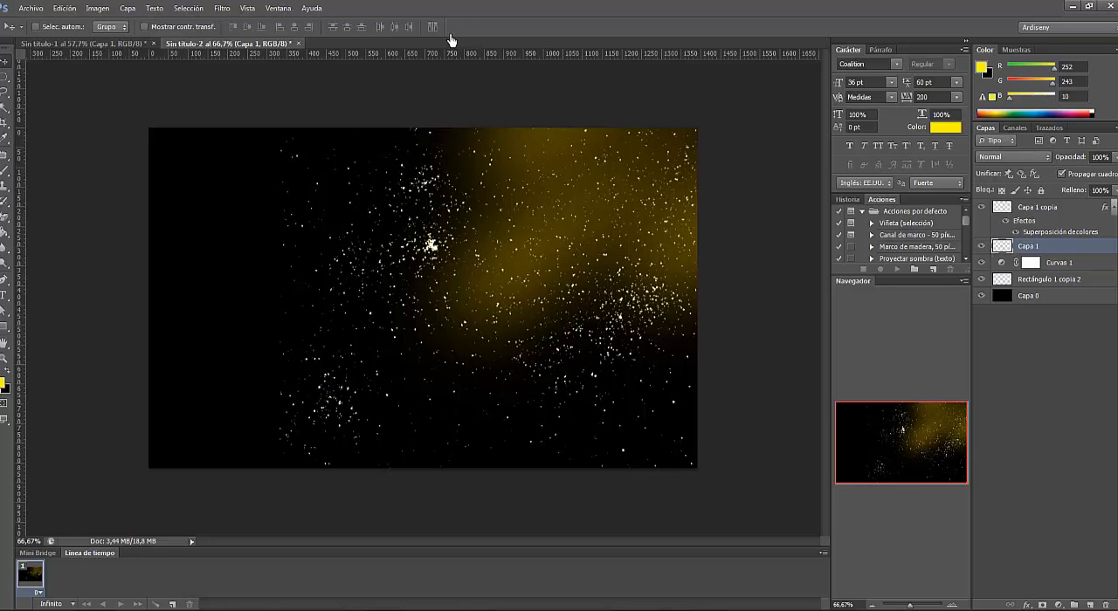
pyautogui.click(222, 8)
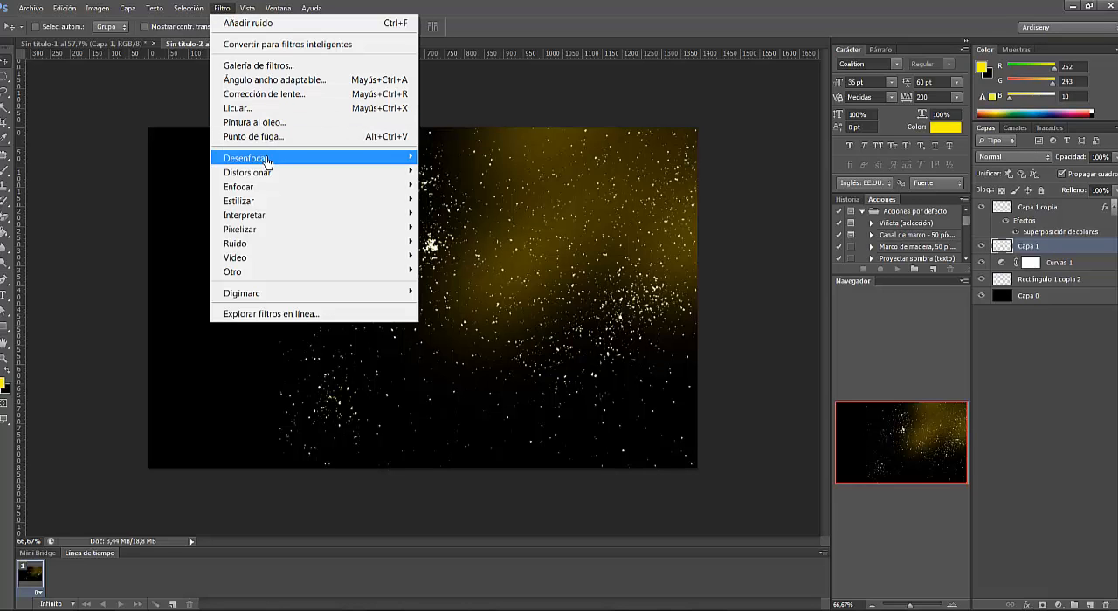
pyautogui.moveTo(267, 160)
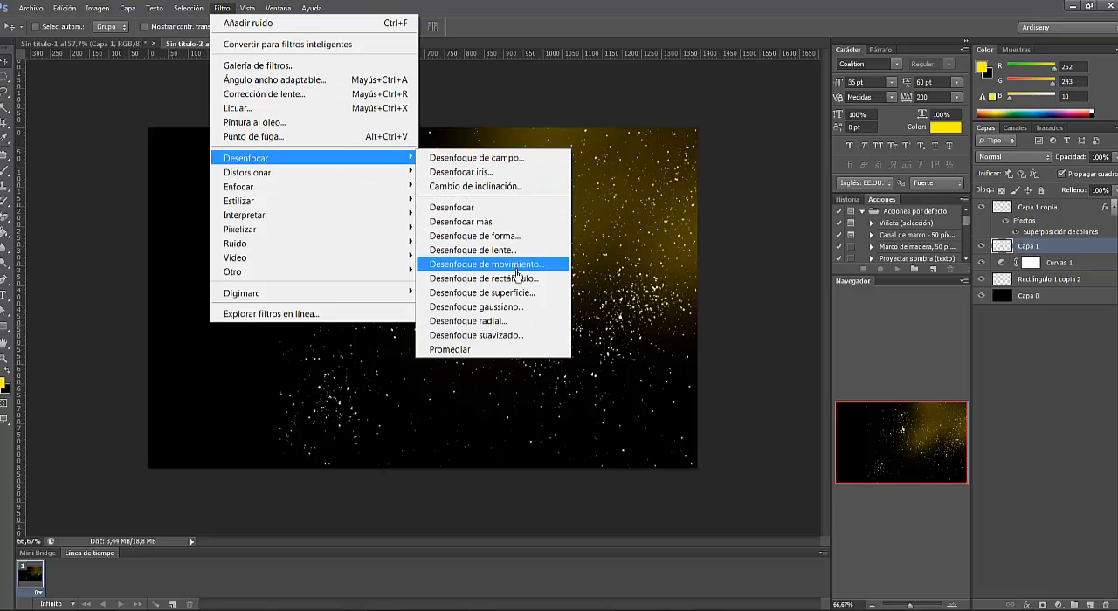
pyautogui.click(512, 308)
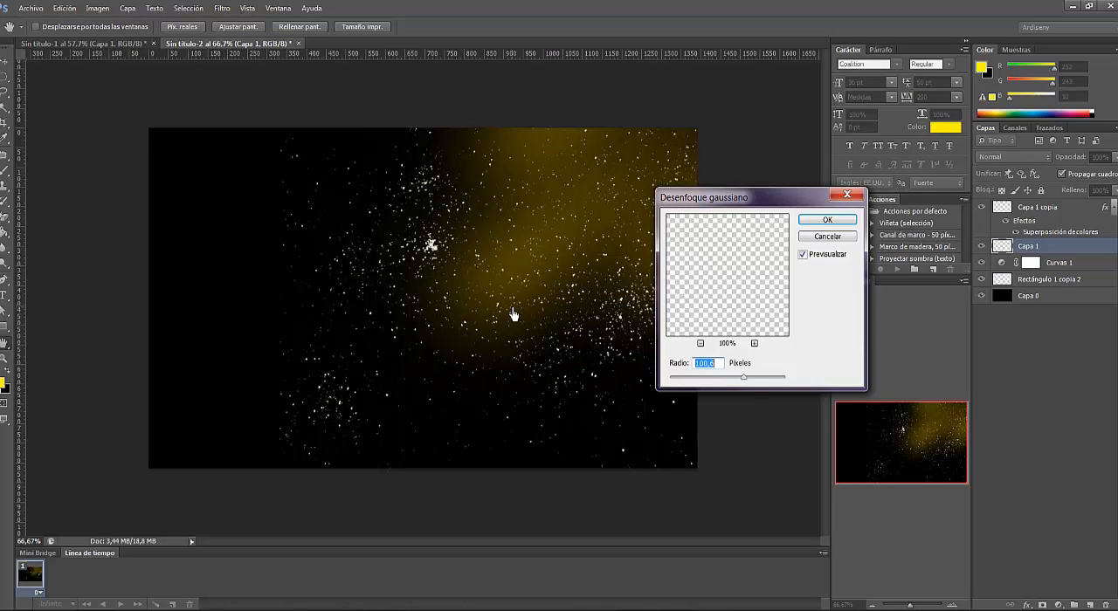
pyautogui.moveTo(738, 384); pyautogui.dragTo(709, 381)
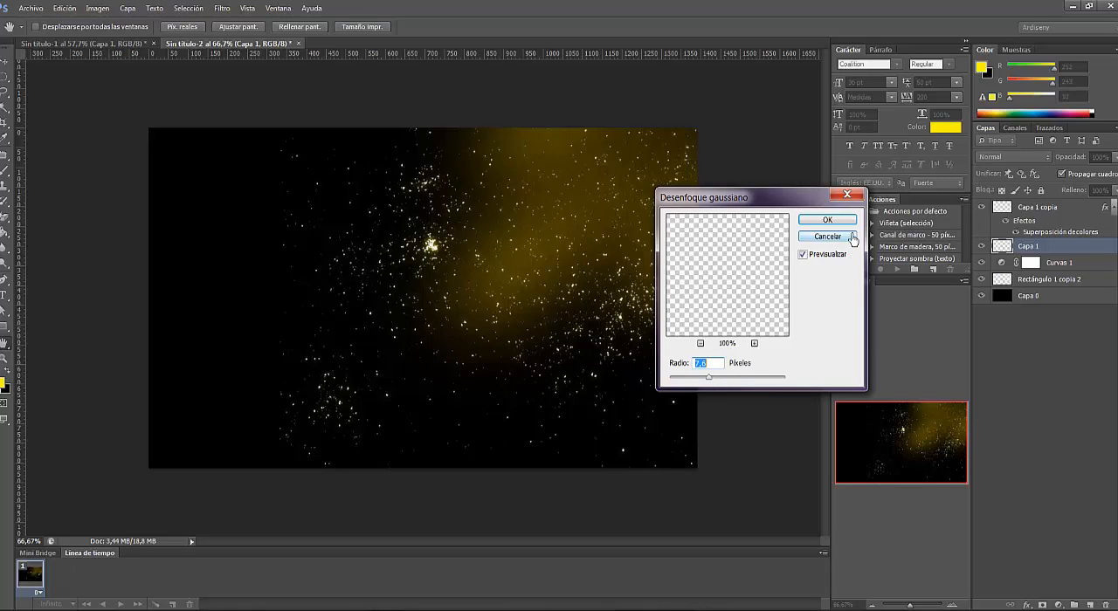
pyautogui.click(825, 220)
# - Merge the blurred yellow particle layer and its white copy into one layer
pyautogui.keyDown('shift'); pyautogui.click(1064, 215); pyautogui.keyUp('shift')
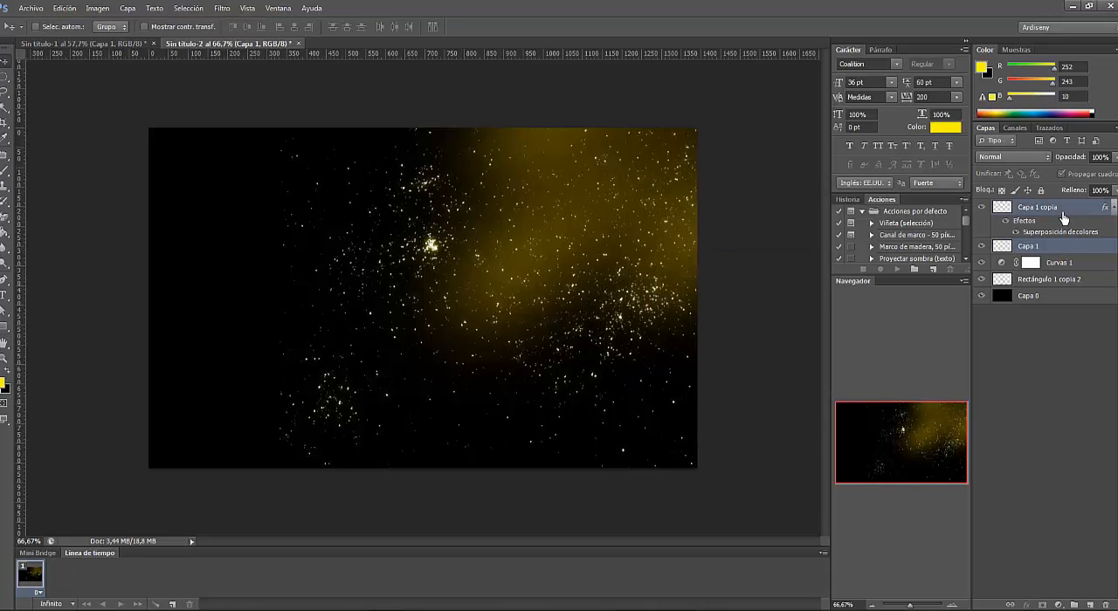
pyautogui.rightClick(1063, 215)
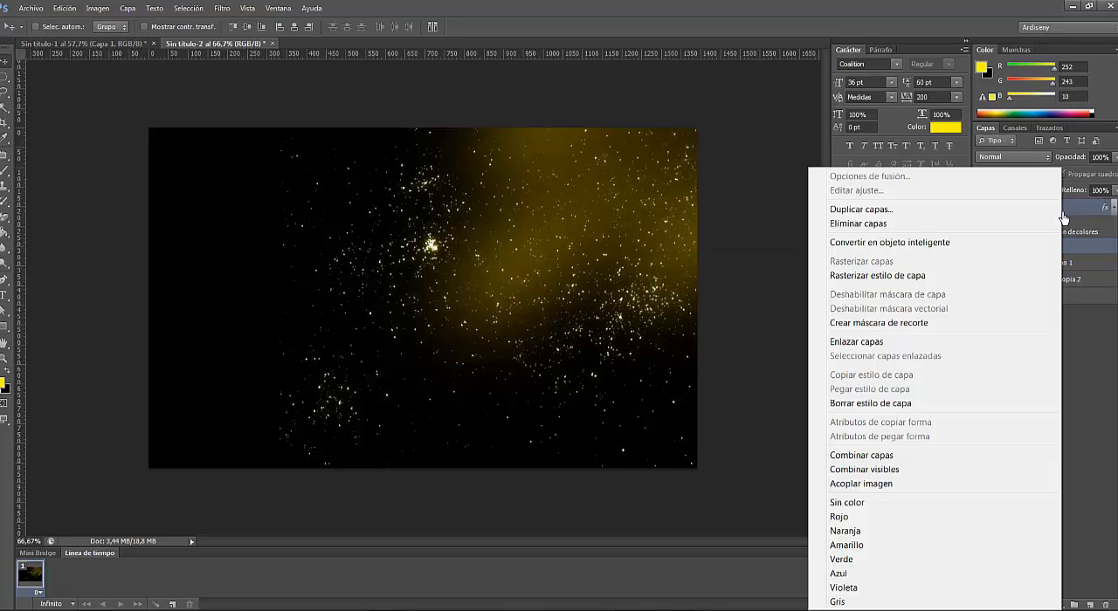
pyautogui.click(892, 458)
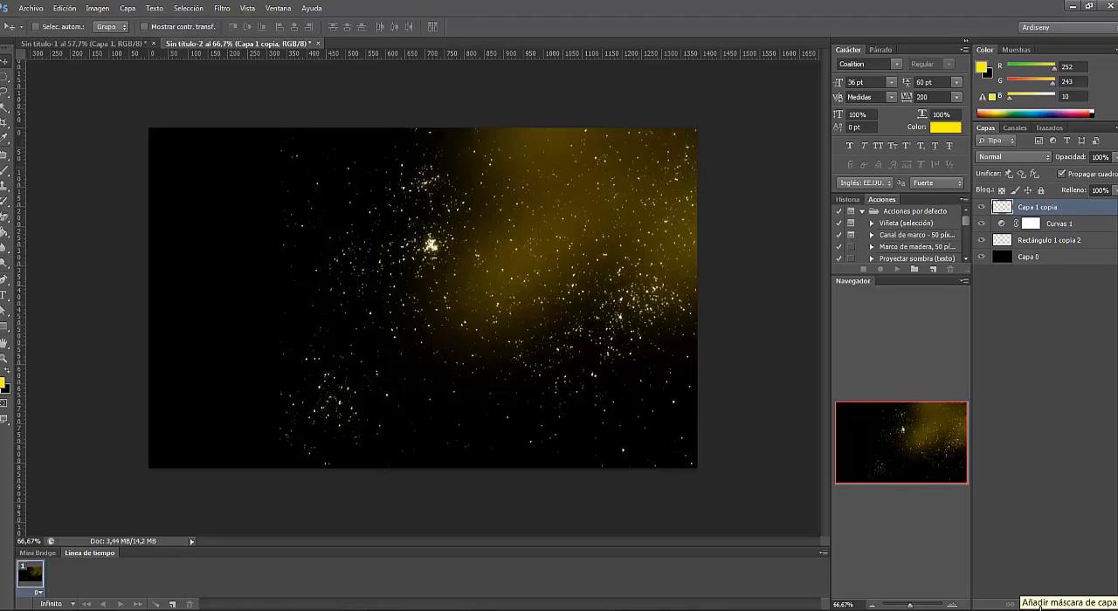
# - Add a mask to the merged particle layer and fade the particles with black-to-transparent linear gradients from the canvas's left side and lower-right corner
pyautogui.click(1042, 607)
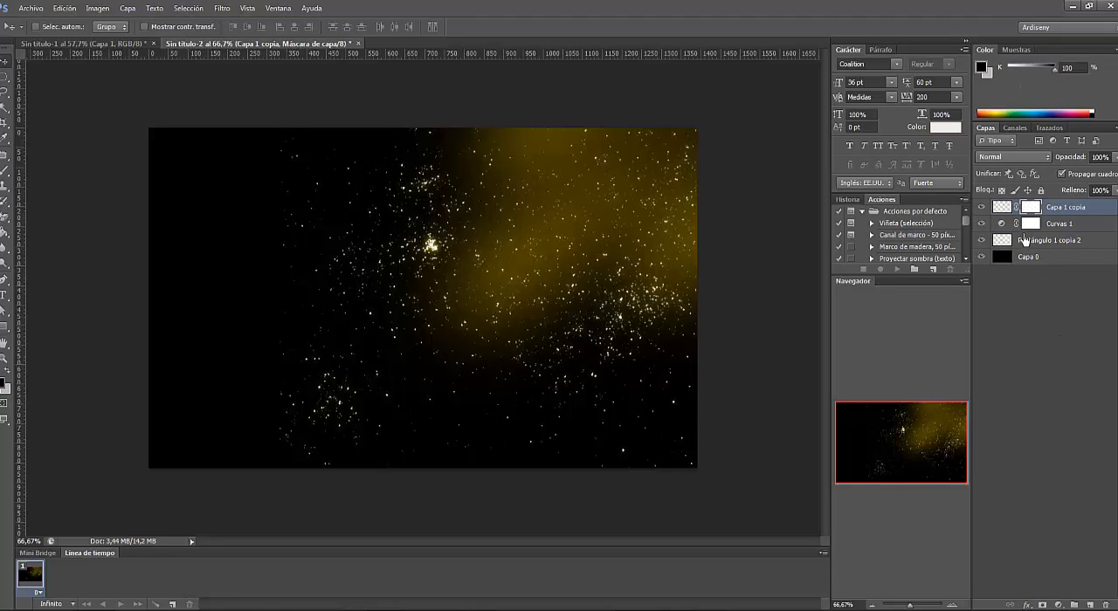
pyautogui.moveTo(17, 257); pyautogui.dragTo(40, 234)
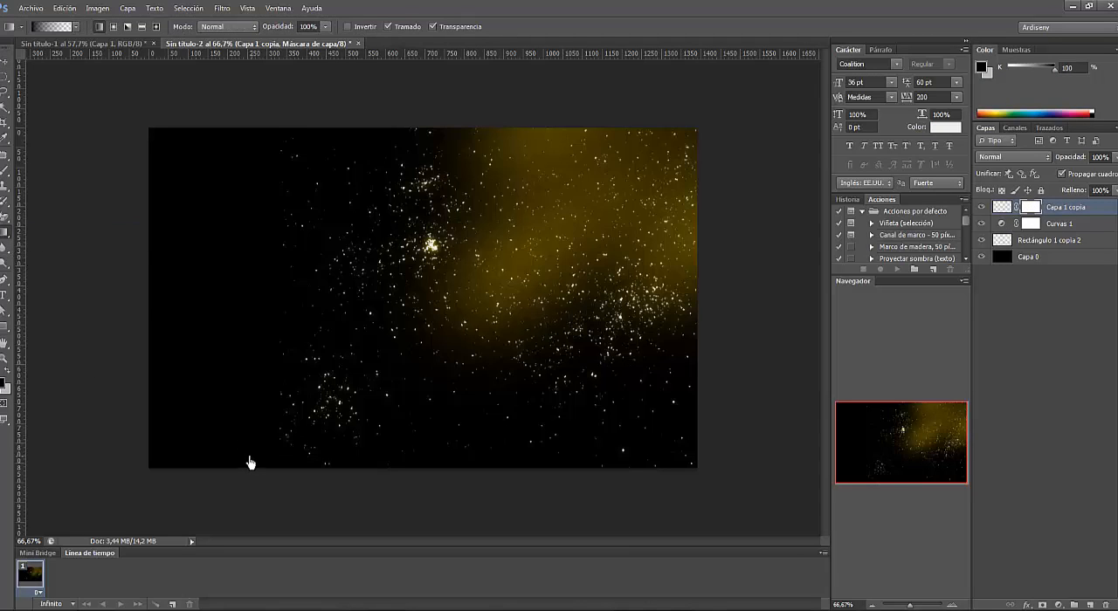
pyautogui.moveTo(240, 465); pyautogui.dragTo(460, 316)
pyautogui.moveTo(245, 130); pyautogui.dragTo(428, 248)
pyautogui.moveTo(260, 214); pyautogui.dragTo(401, 229)
pyautogui.moveTo(725, 454); pyautogui.dragTo(560, 380)
# - Add the near-white title "F1 2016" in 36 pt Coalition on a new layer, in the dark area left of the particles
pyautogui.click(1089, 604)
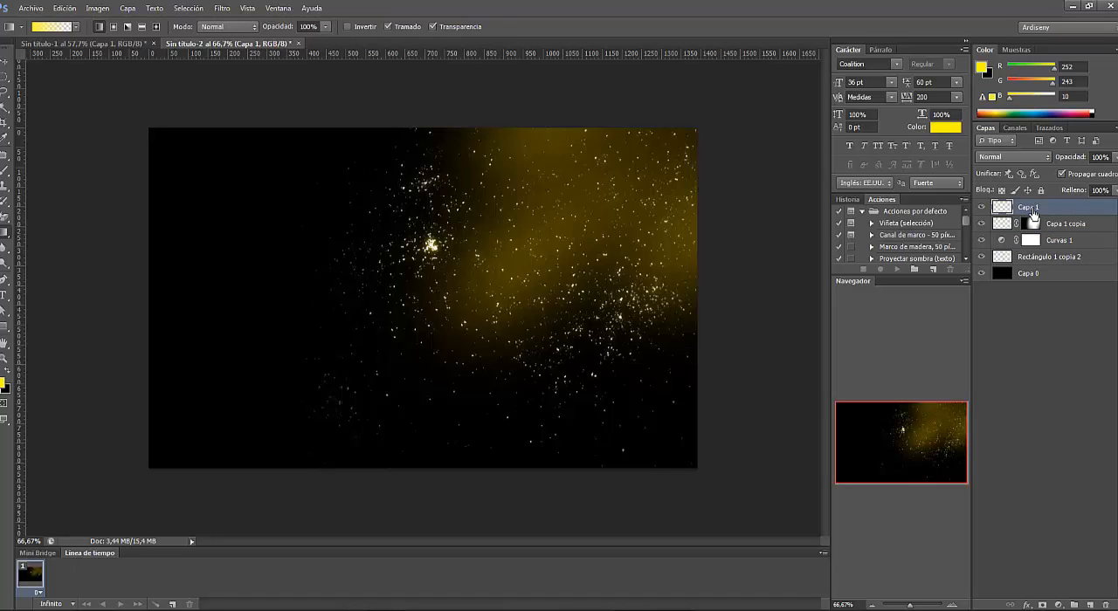
pyautogui.click(5, 296)
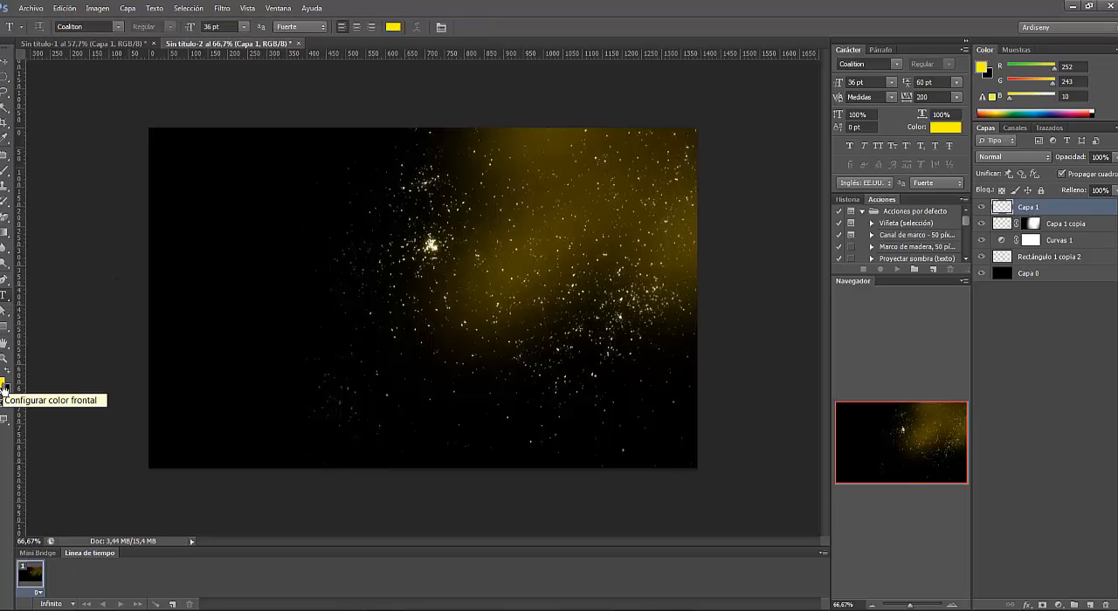
pyautogui.click(4, 386)
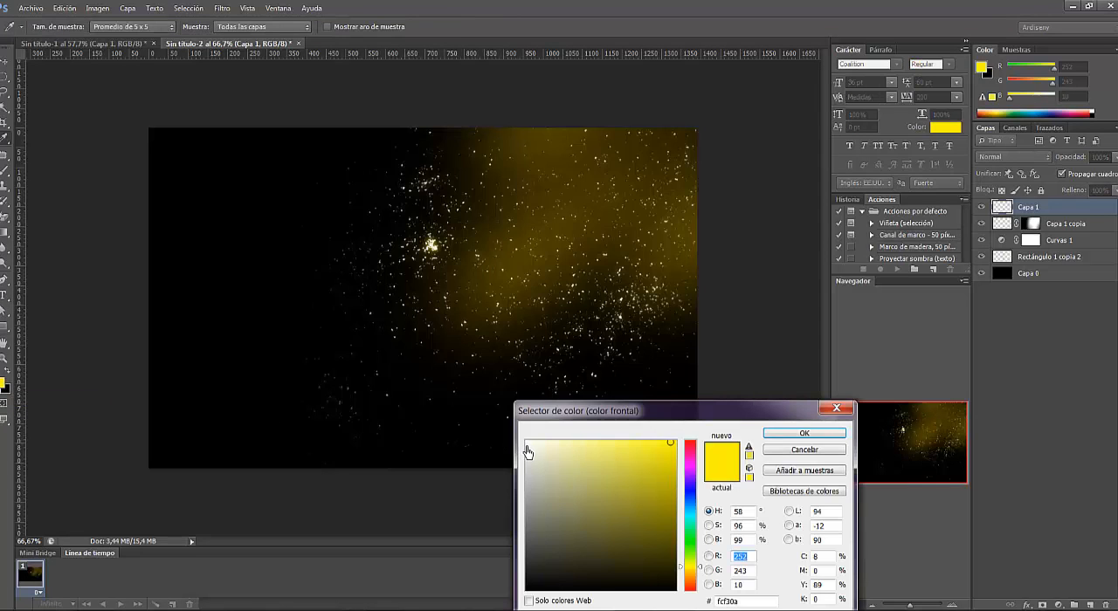
pyautogui.click(527, 443)
pyautogui.click(773, 439)
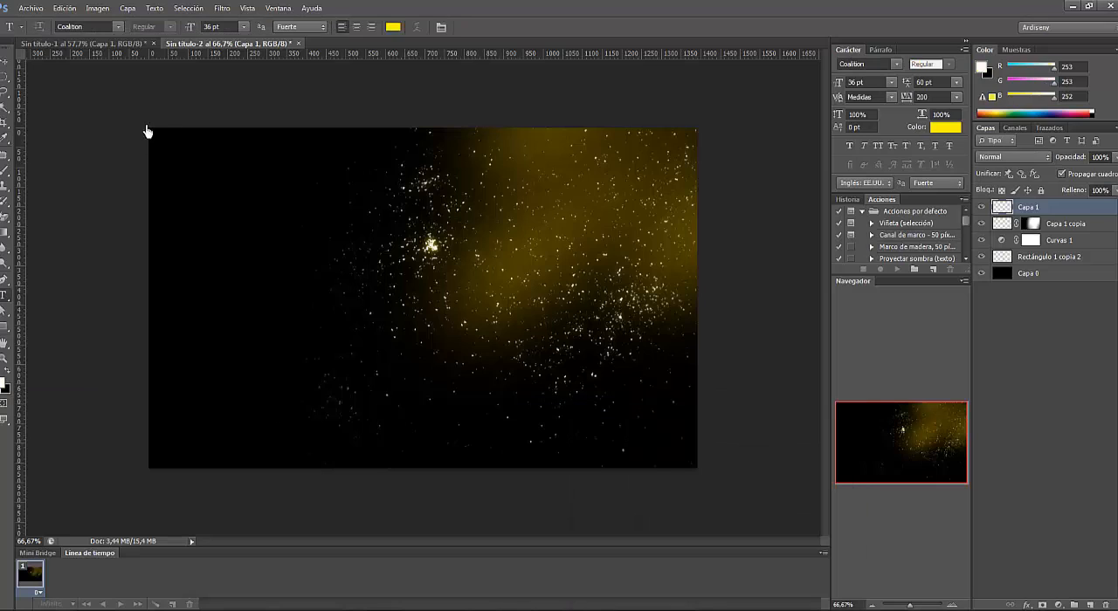
pyautogui.click(230, 234)
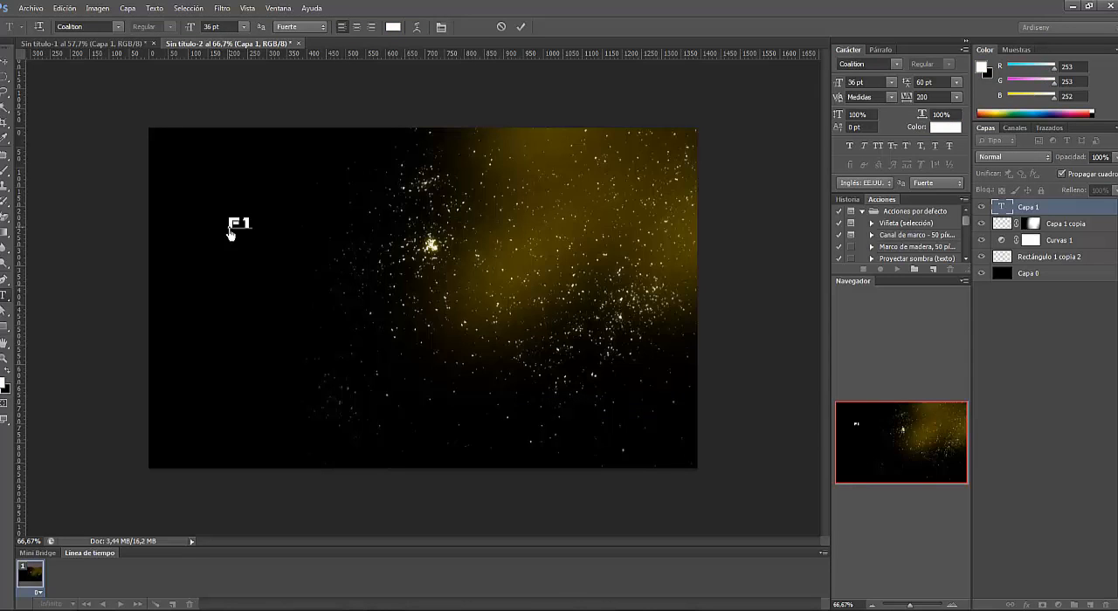
pyautogui.write('F1 2016')
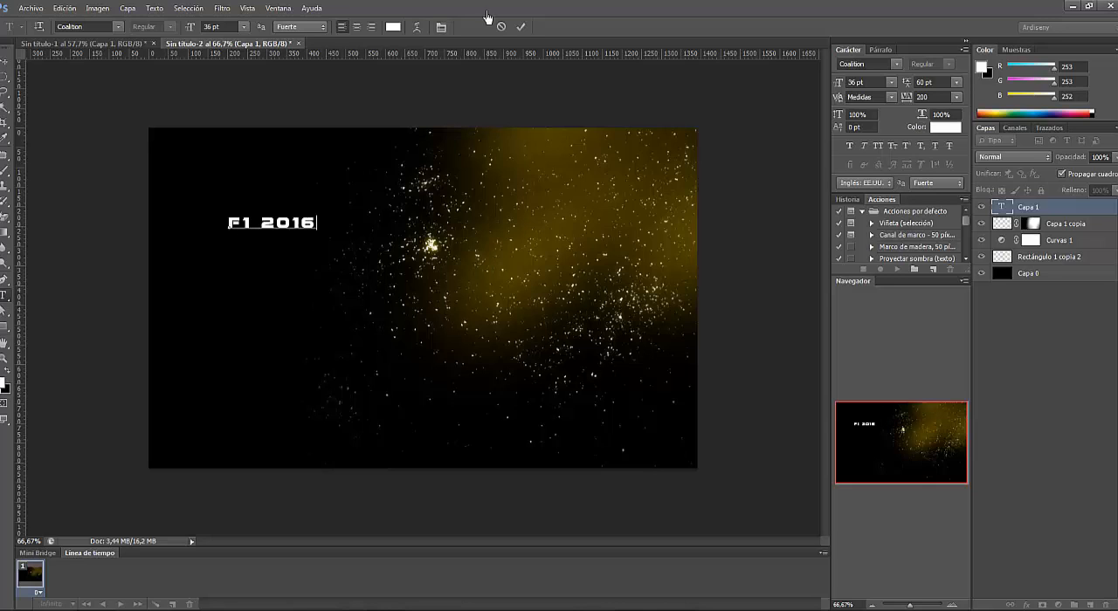
pyautogui.click(521, 26)
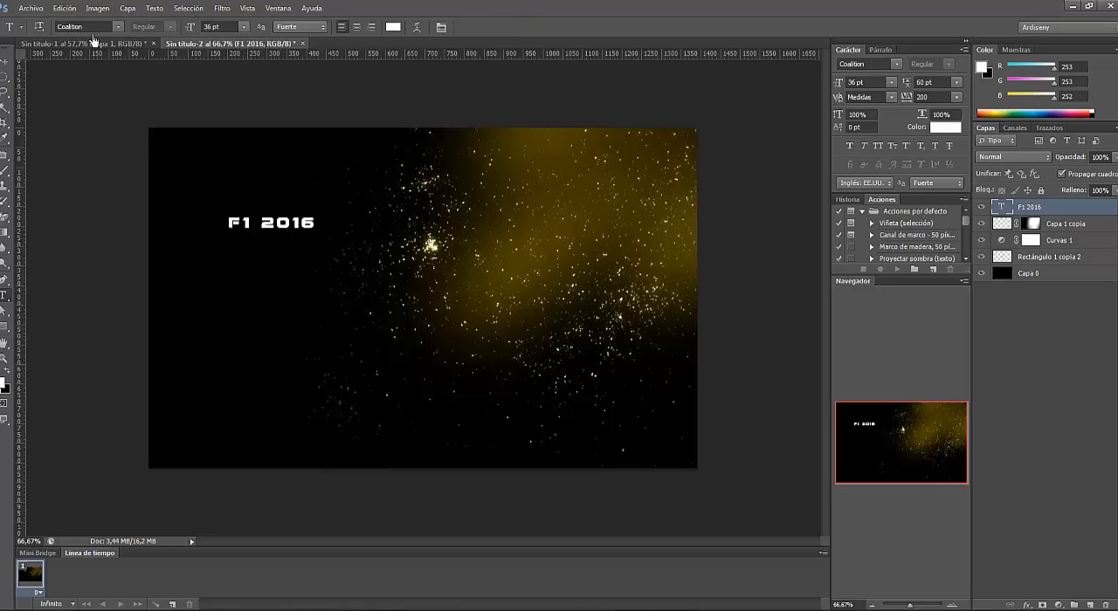
pyautogui.click(65, 7)
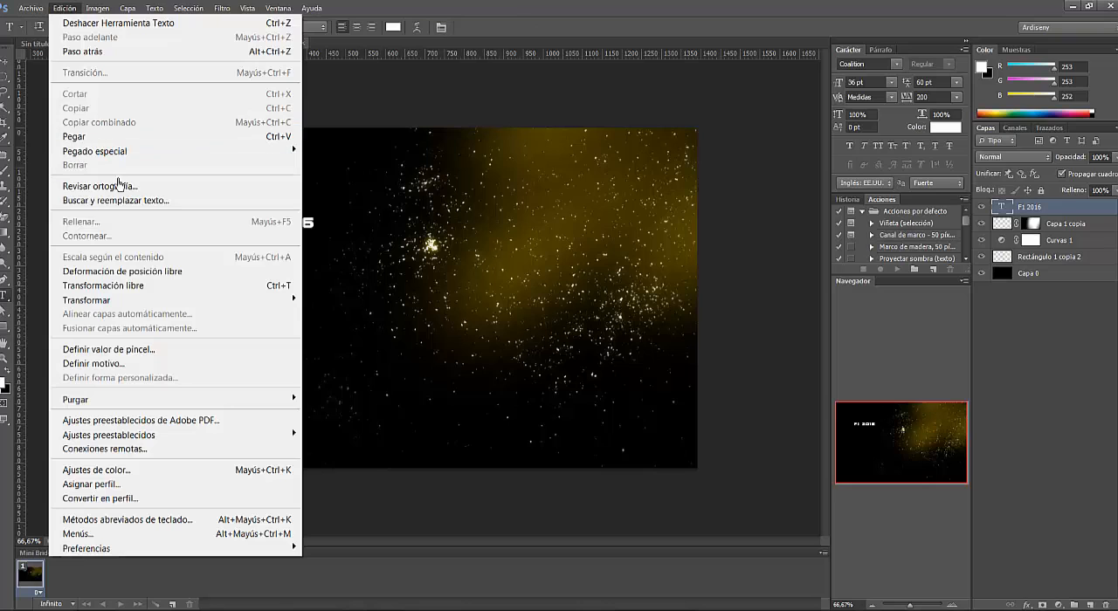
pyautogui.click(127, 277)
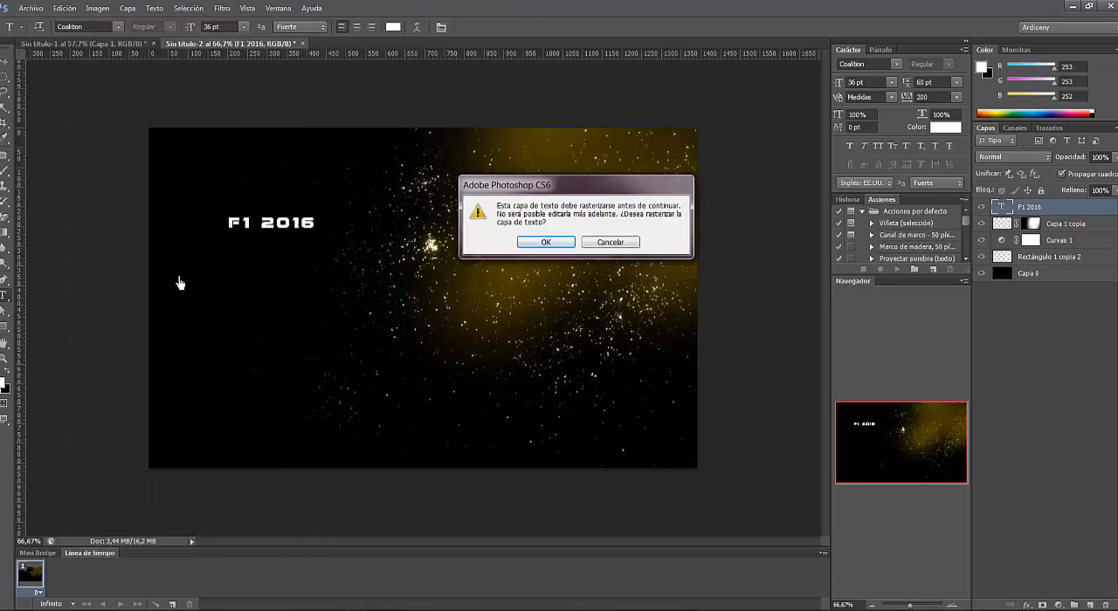
pyautogui.click(622, 245)
# - Scale the "F1 2016" title to about 200% and move it to the canvas's upper-left area
pyautogui.click(65, 8)
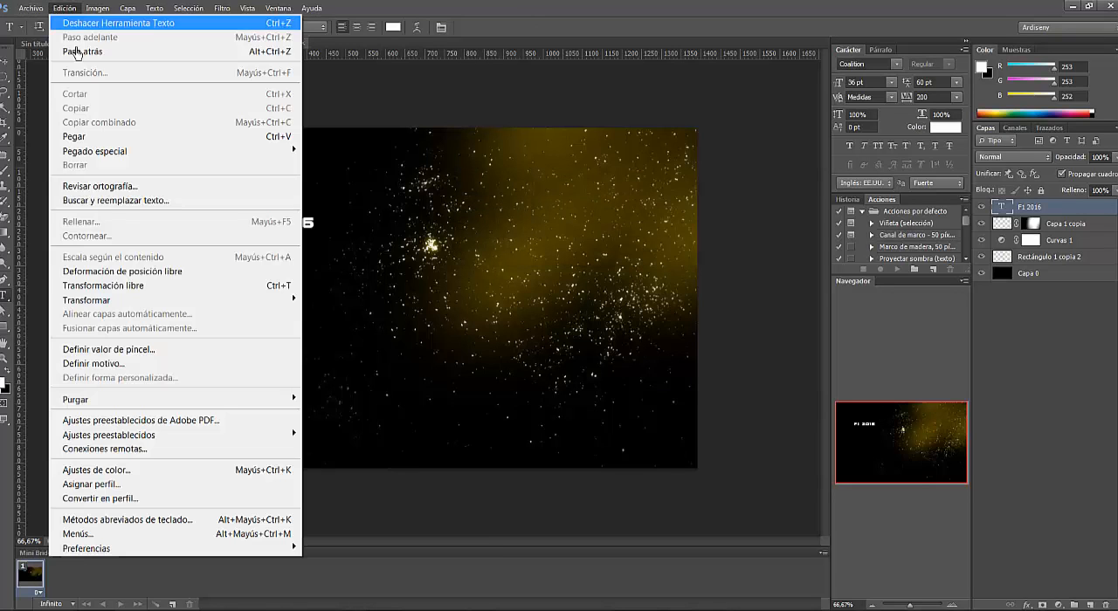
pyautogui.click(131, 284)
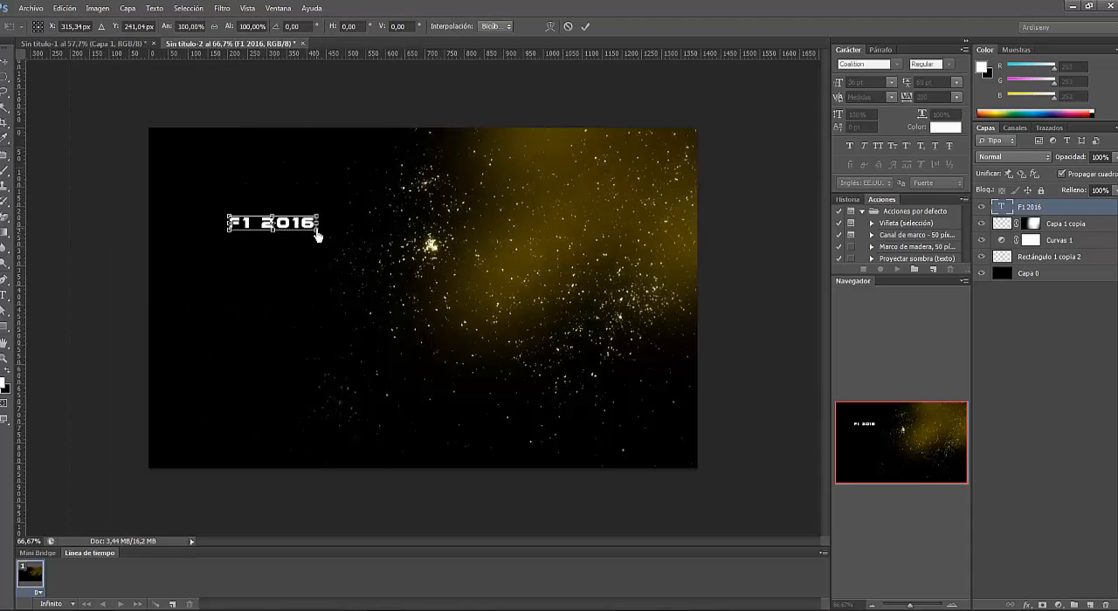
pyautogui.moveTo(317, 236); pyautogui.dragTo(287, 189)
pyautogui.click(5, 63)
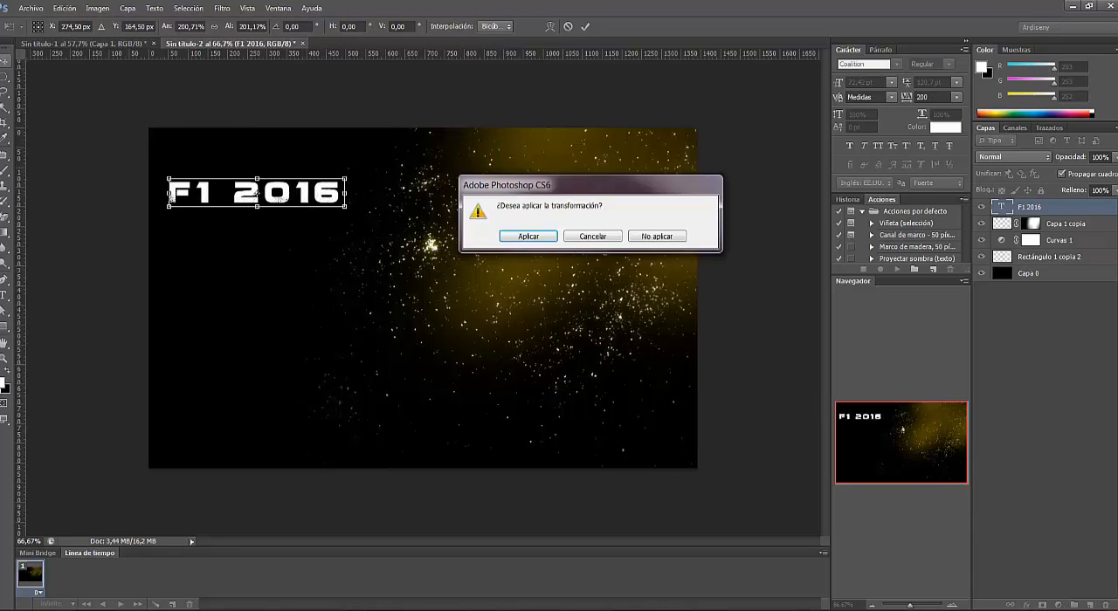
pyautogui.click(529, 236)
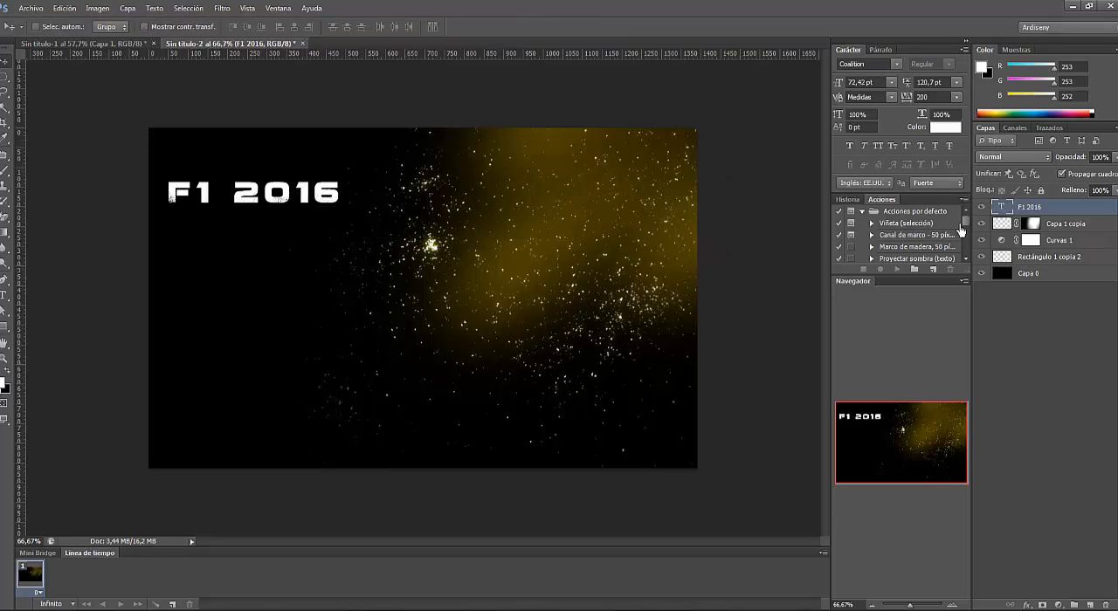
# - Duplicate the "F1 2016" title layer and place the copy directly below the original
pyautogui.rightClick(1047, 216)
pyautogui.click(861, 164)
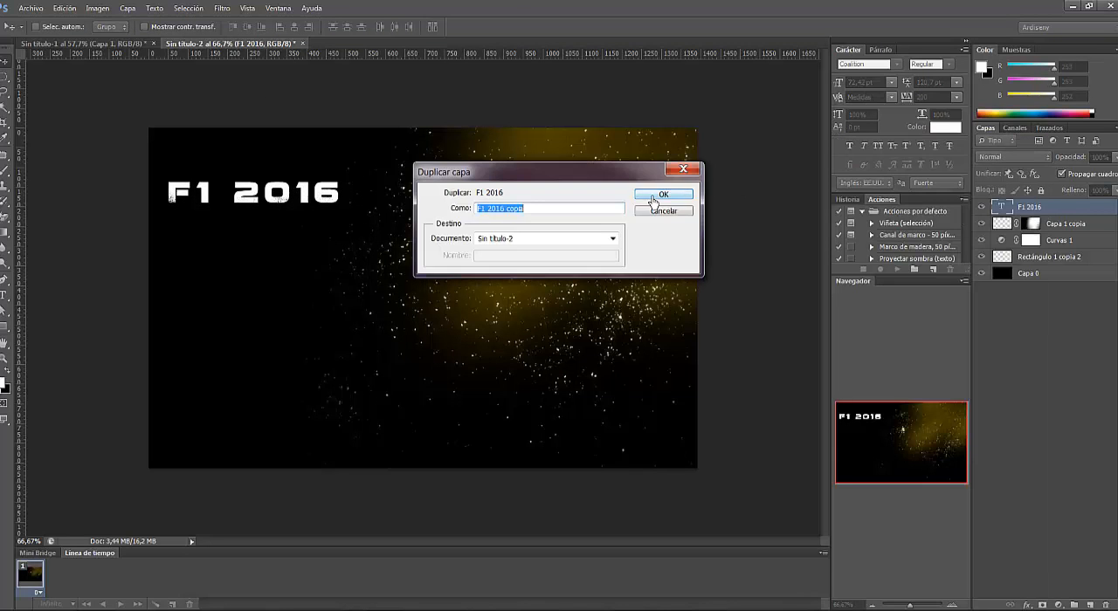
pyautogui.click(653, 201)
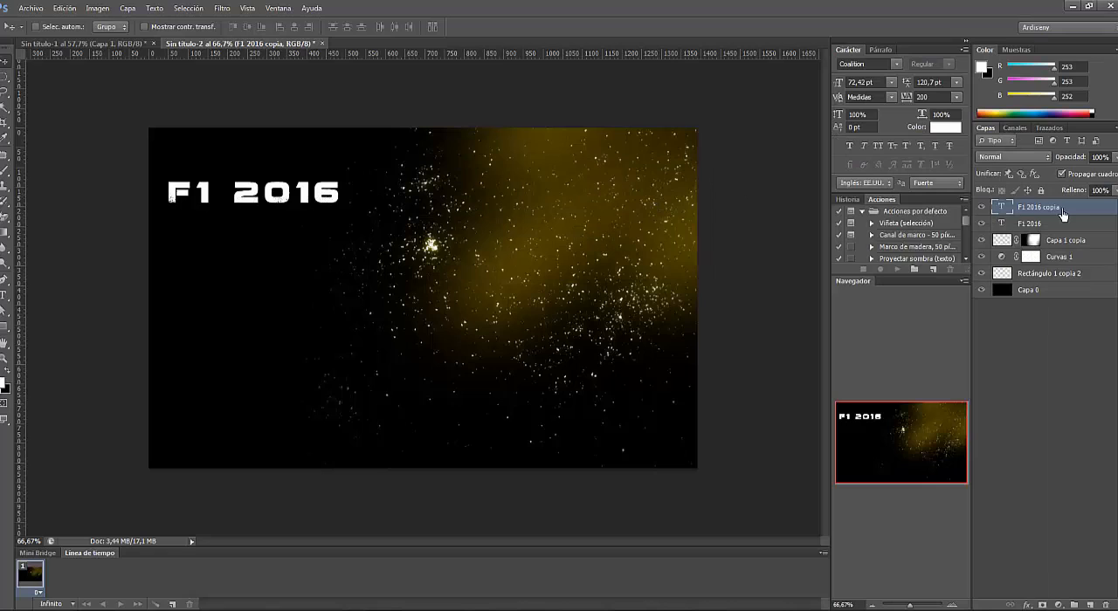
pyautogui.moveTo(1063, 215); pyautogui.dragTo(1069, 237)
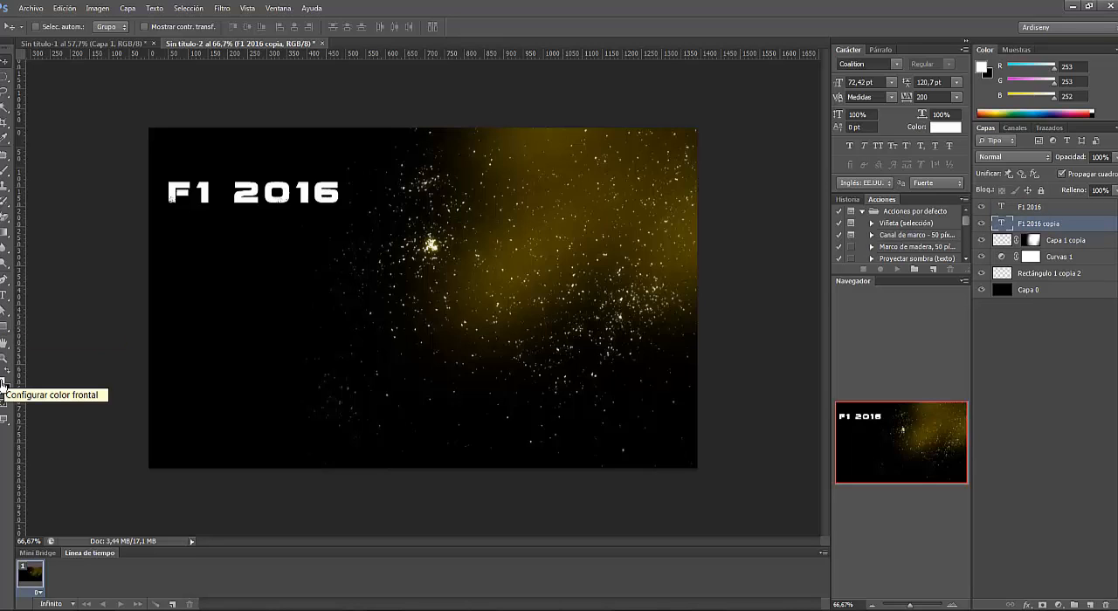
# - Change the text color of the lower title copy to blue #0f37e2
pyautogui.click(4, 295)
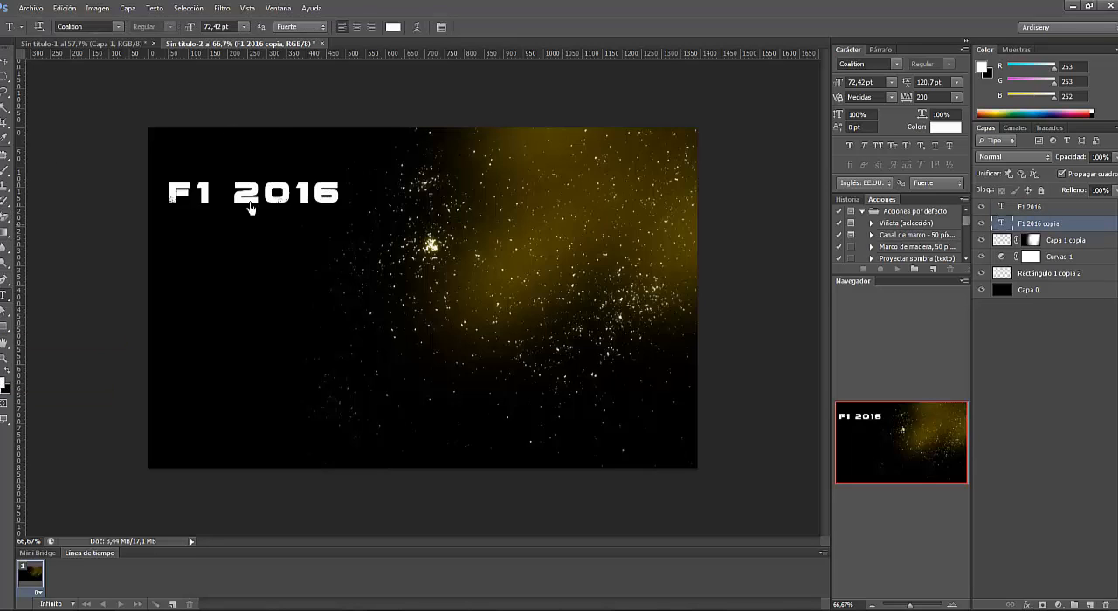
pyautogui.click(393, 27)
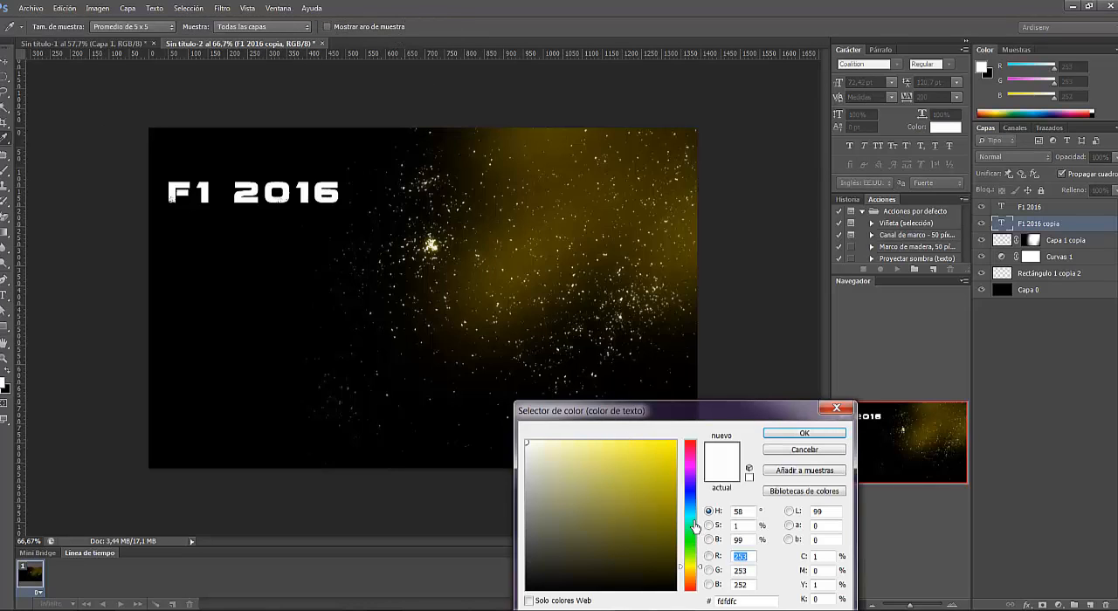
pyautogui.click(696, 501)
pyautogui.click(666, 458)
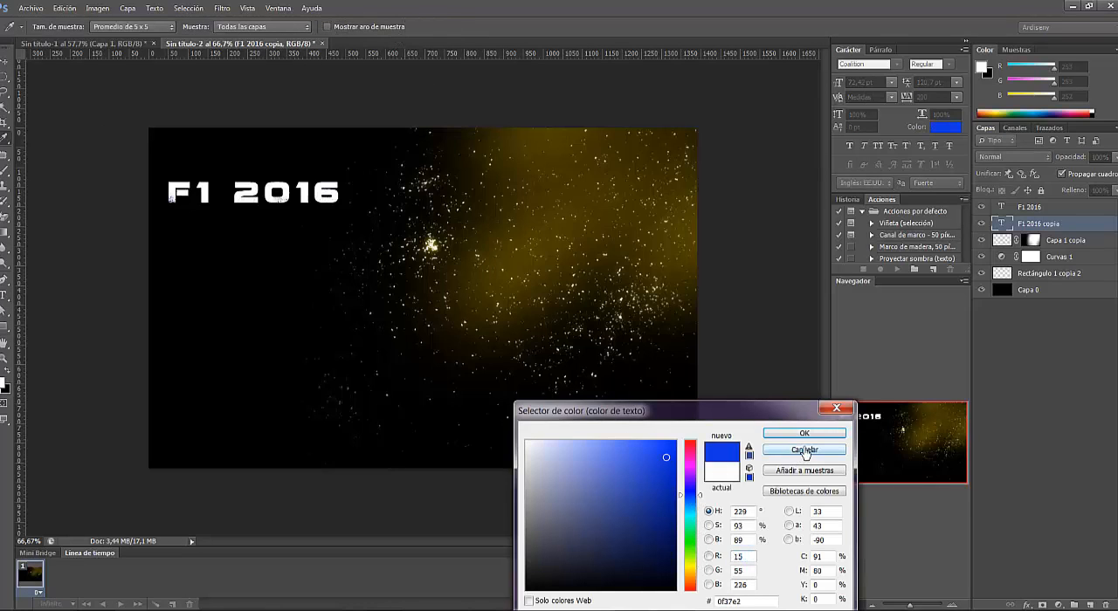
pyautogui.press('Return')
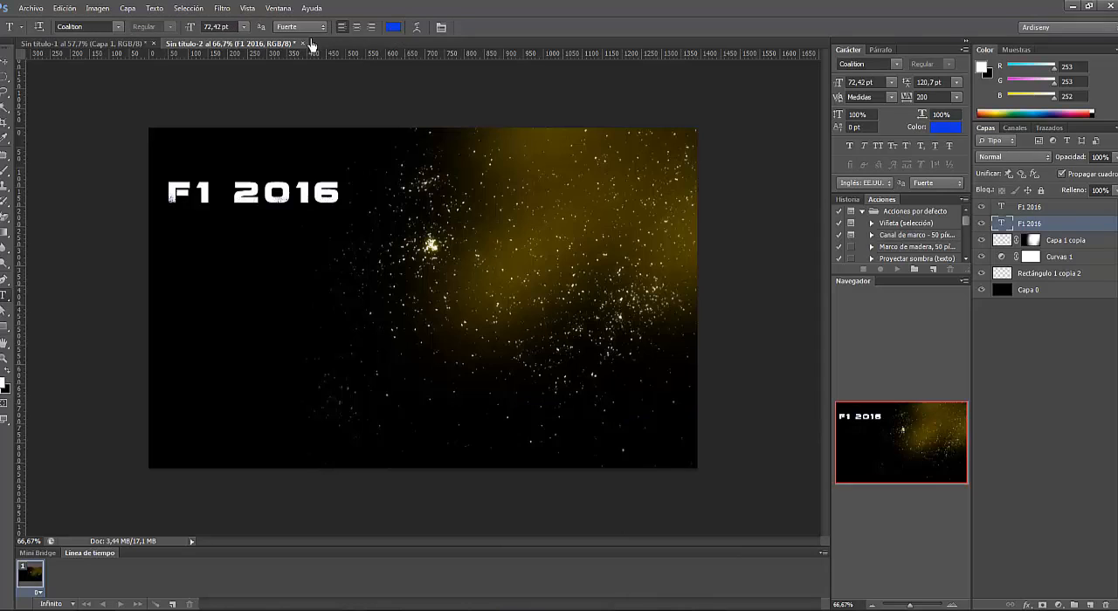
# - Rasterize the blue title copy and apply a Gaussian Blur with a 6.6 pixel radius
pyautogui.click(222, 8)
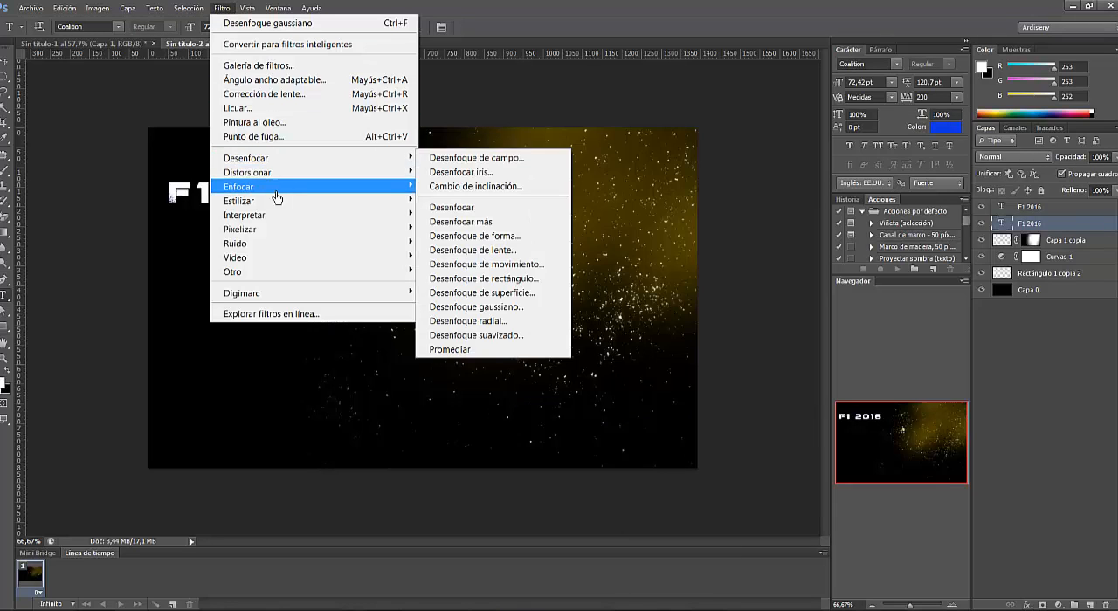
pyautogui.moveTo(274, 160)
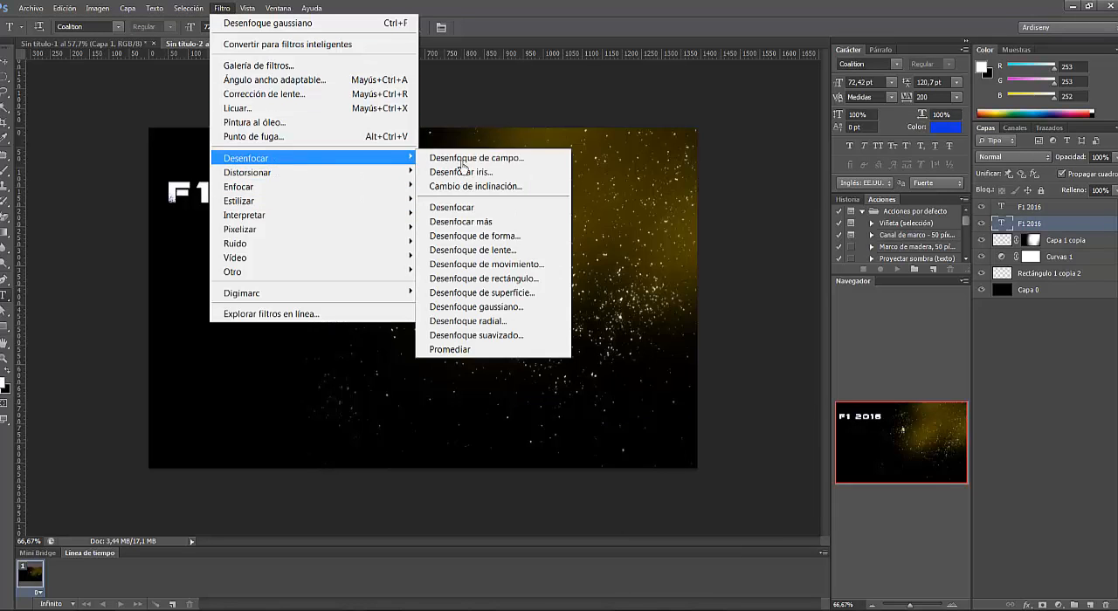
pyautogui.click(520, 308)
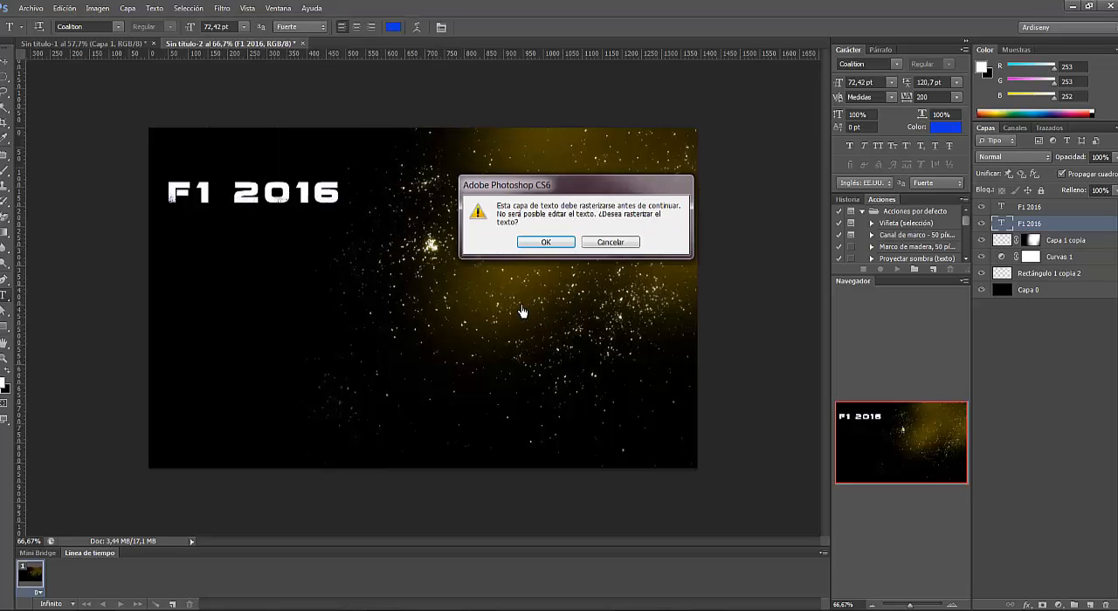
pyautogui.click(546, 242)
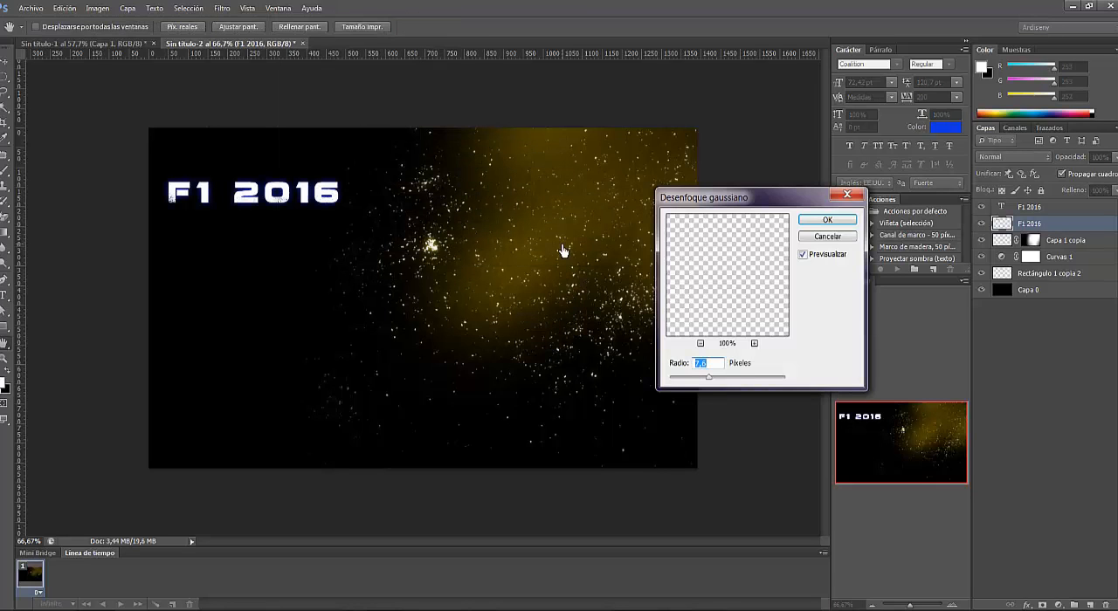
pyautogui.moveTo(710, 382)
pyautogui.mouseDown()
pyautogui.moveTo(723, 385)
pyautogui.moveTo(707, 385)
pyautogui.mouseUp()
pyautogui.click(846, 228)
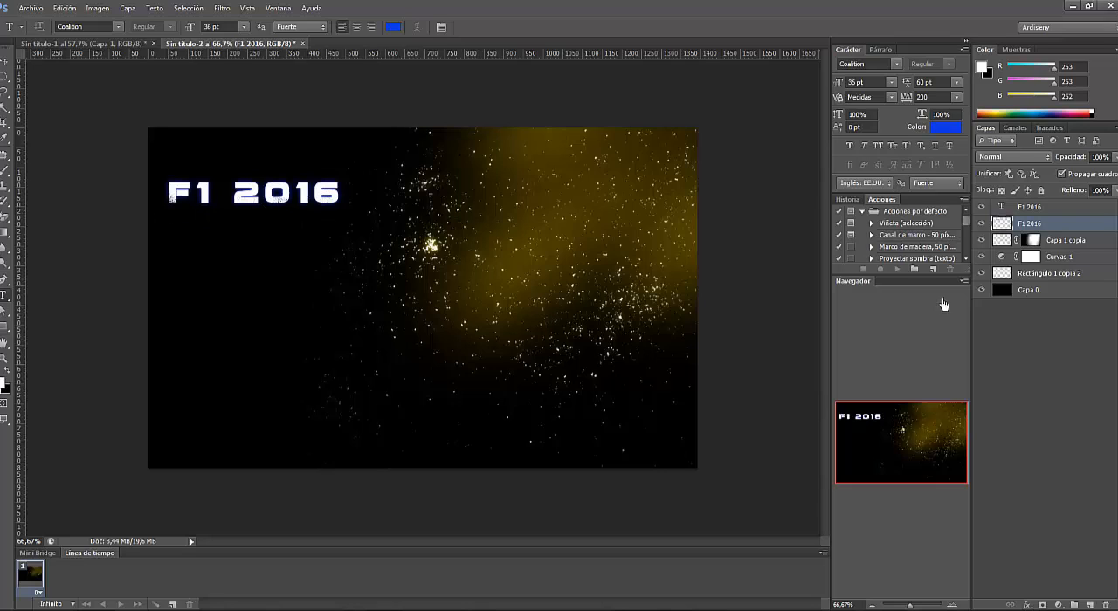
# - On a new layer above the particles, draw a 5 px thick white horizontal line about 1518 px long across the canvas behind the title
pyautogui.click(1061, 242)
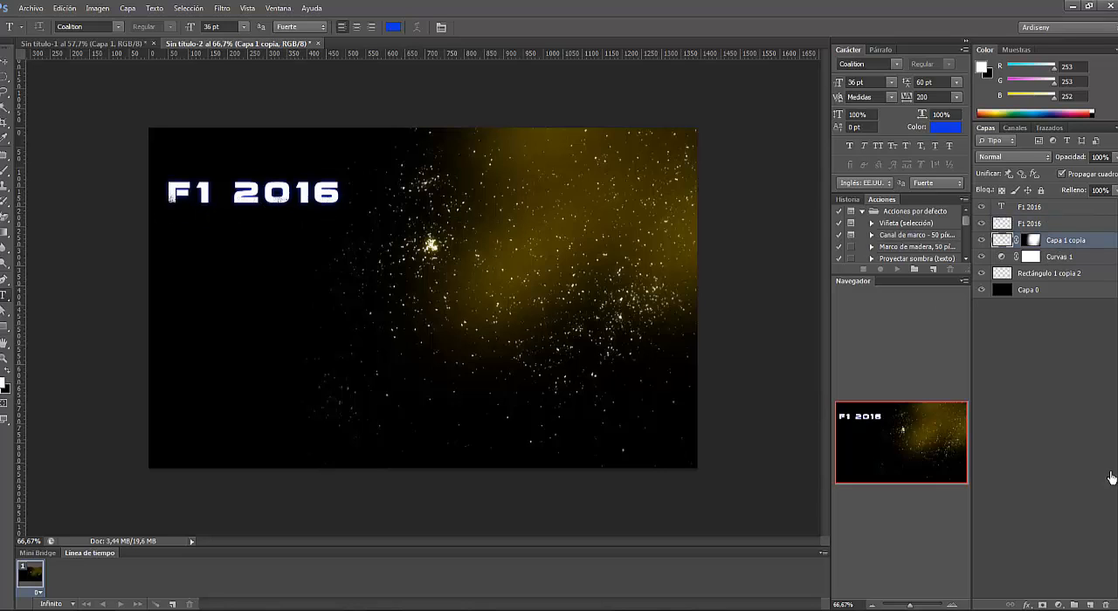
pyautogui.click(1095, 604)
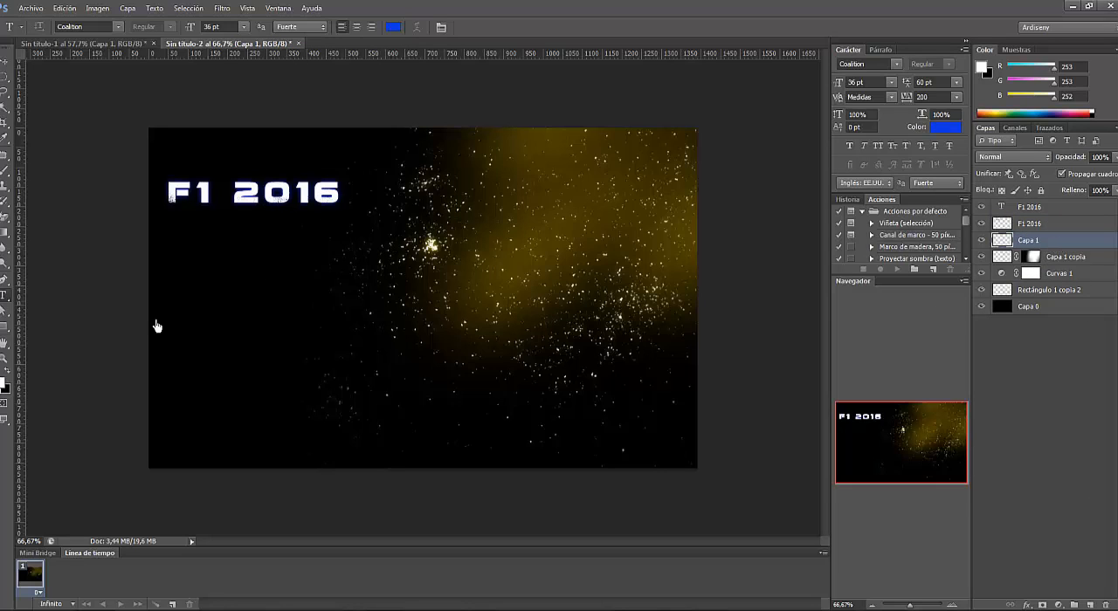
pyautogui.click(5, 328)
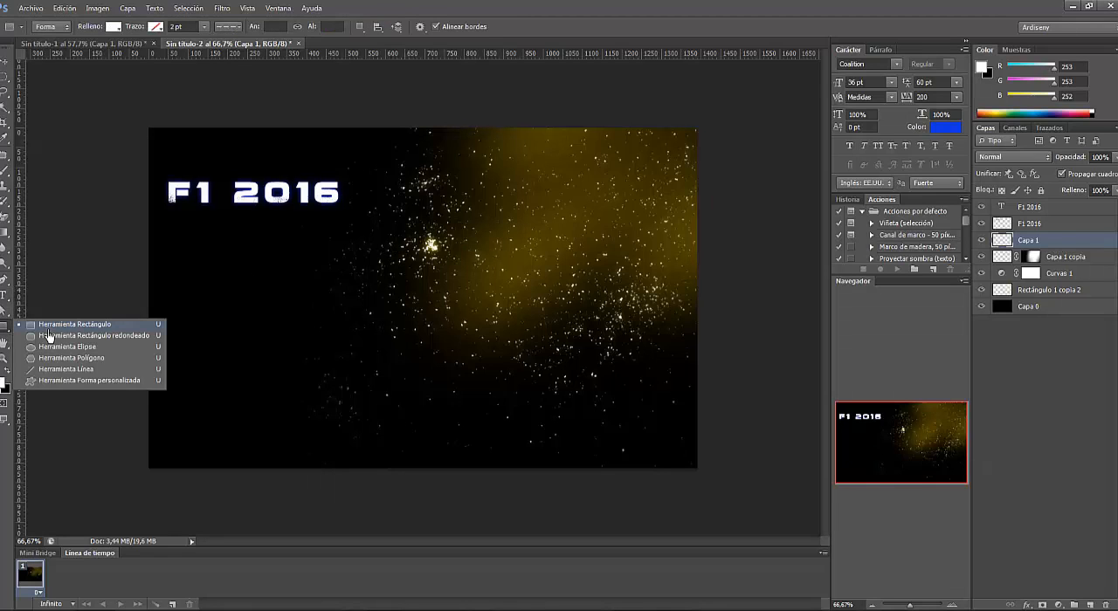
pyautogui.click(4, 327)
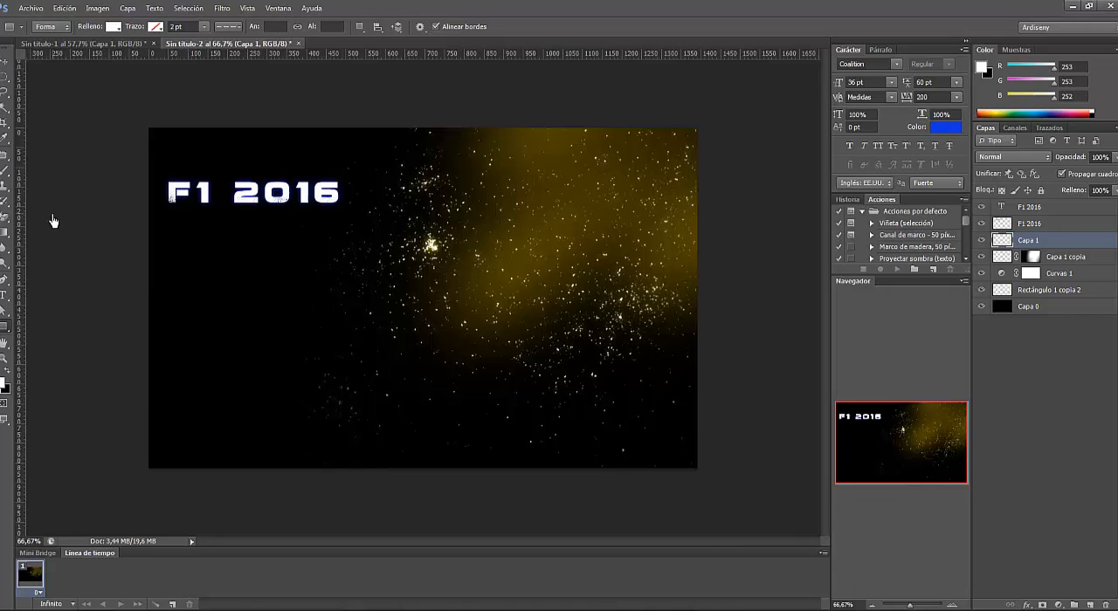
pyautogui.click(4, 332)
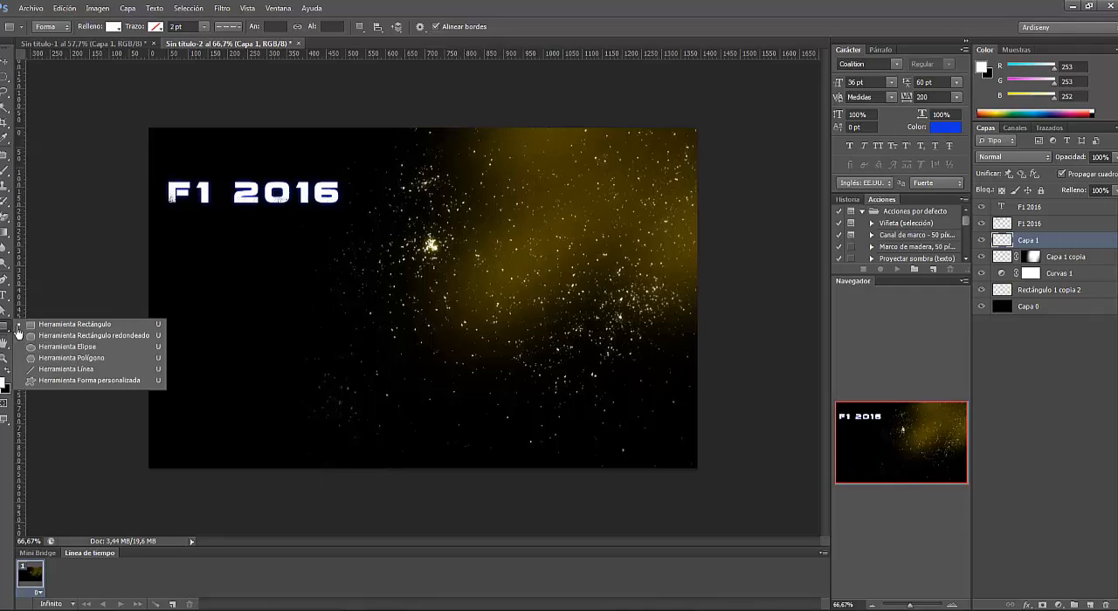
pyautogui.click(51, 372)
pyautogui.click(469, 27)
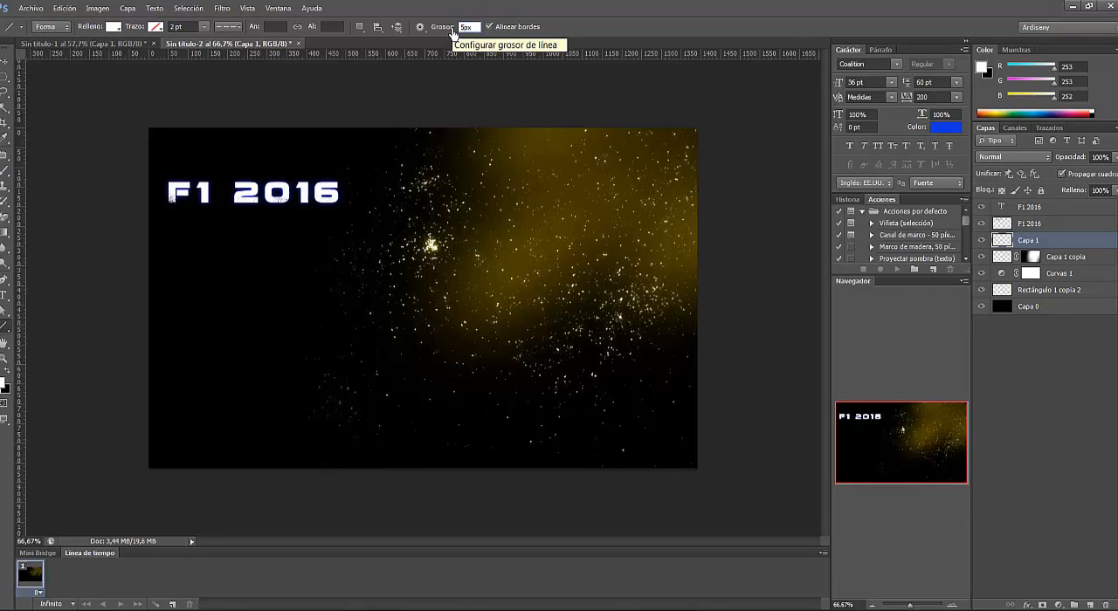
pyautogui.click(6, 66)
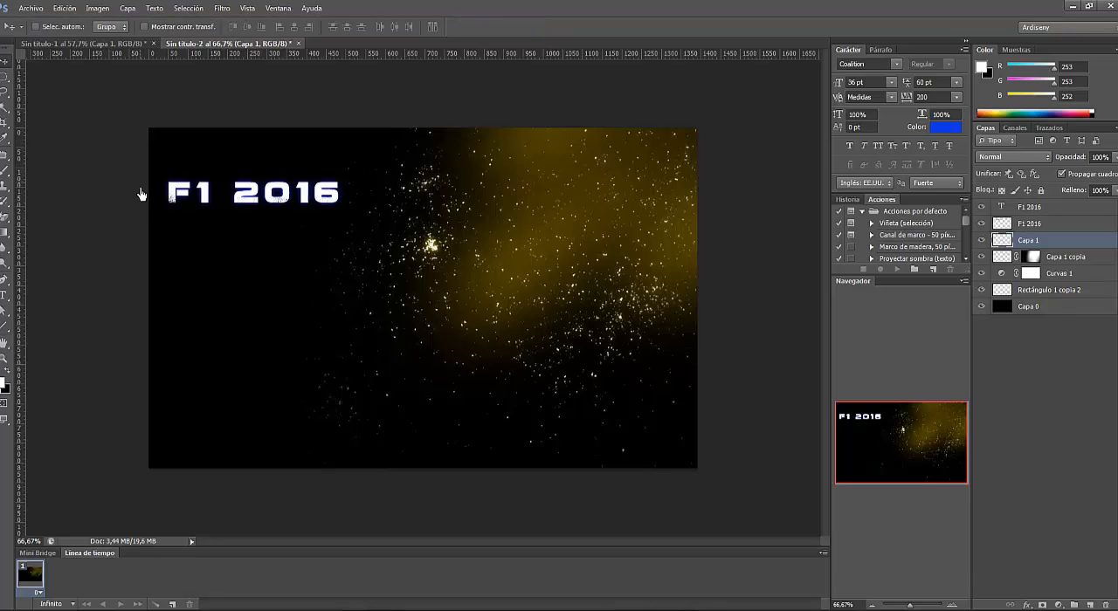
pyautogui.press('u')
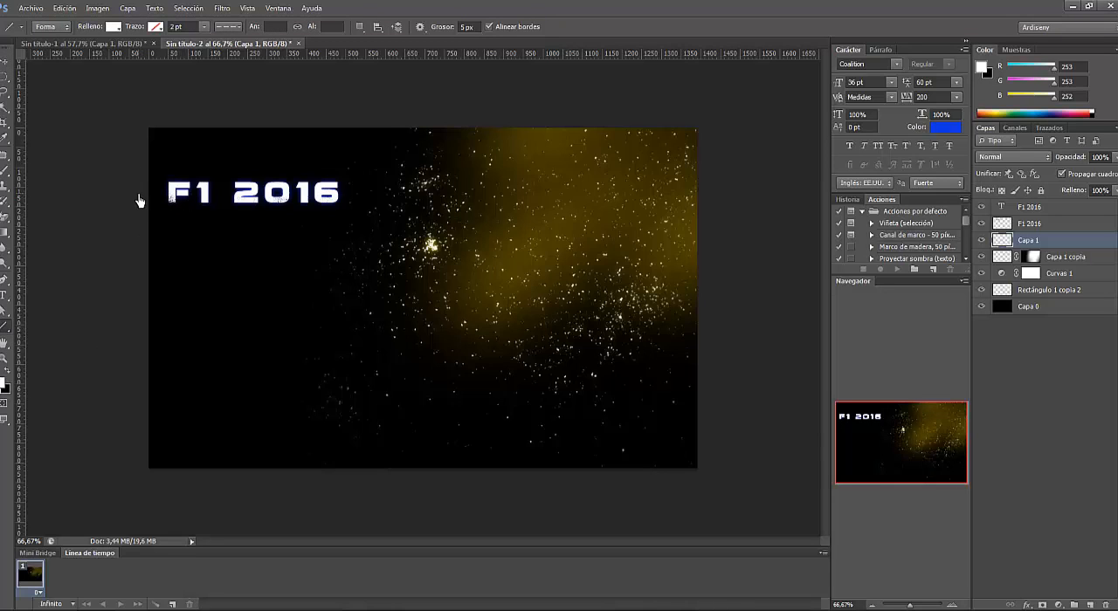
pyautogui.moveTo(139, 196); pyautogui.dragTo(739, 204)
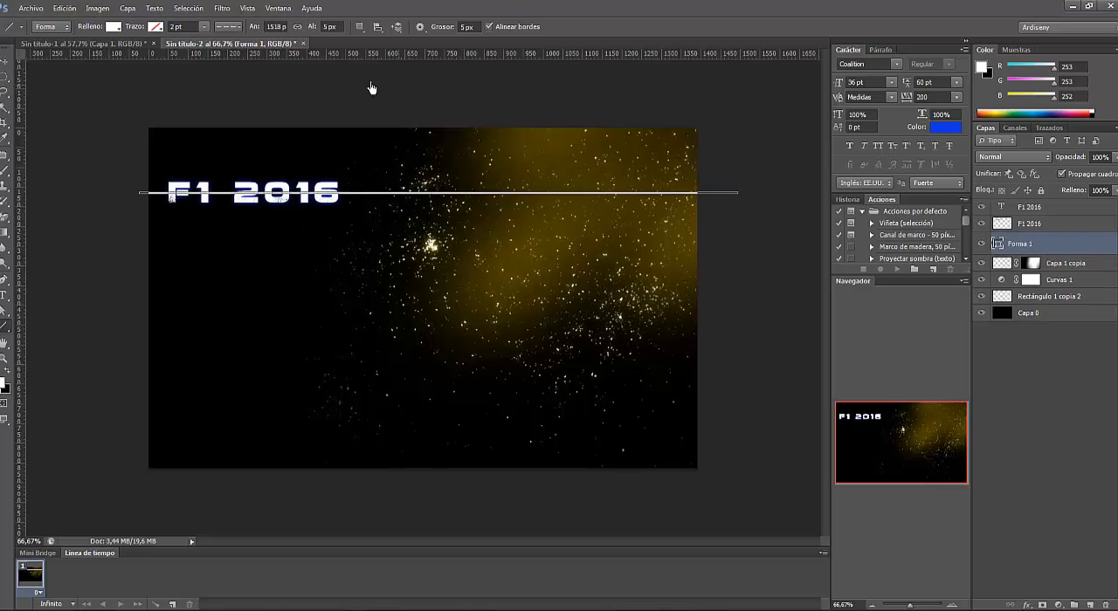
# - Rasterize the white line and apply a Gaussian Blur with an 18.2 pixel radius
pyautogui.click(220, 10)
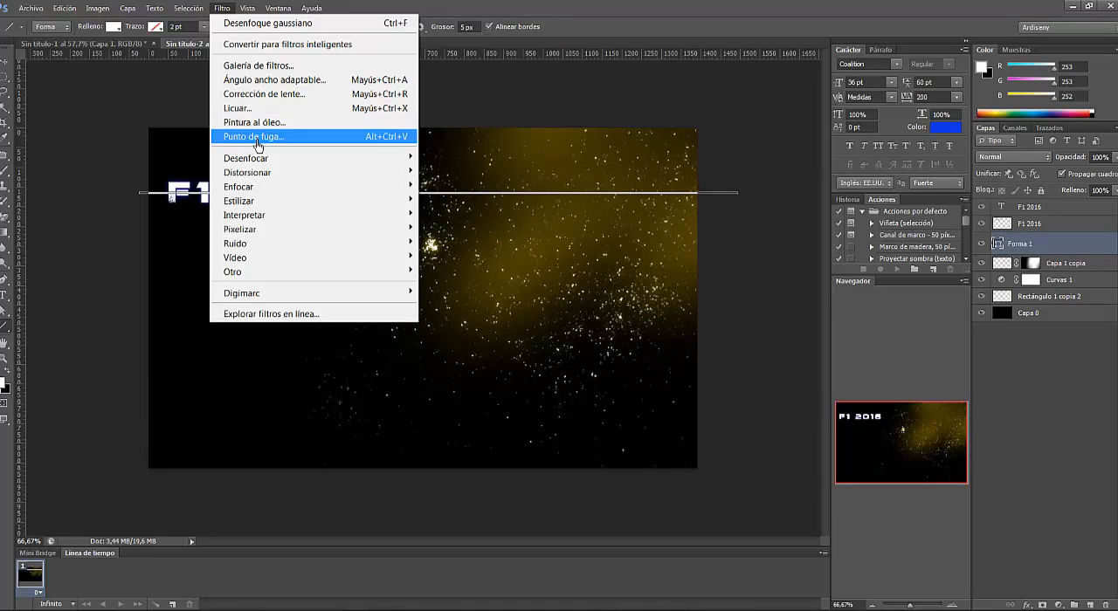
pyautogui.moveTo(262, 157)
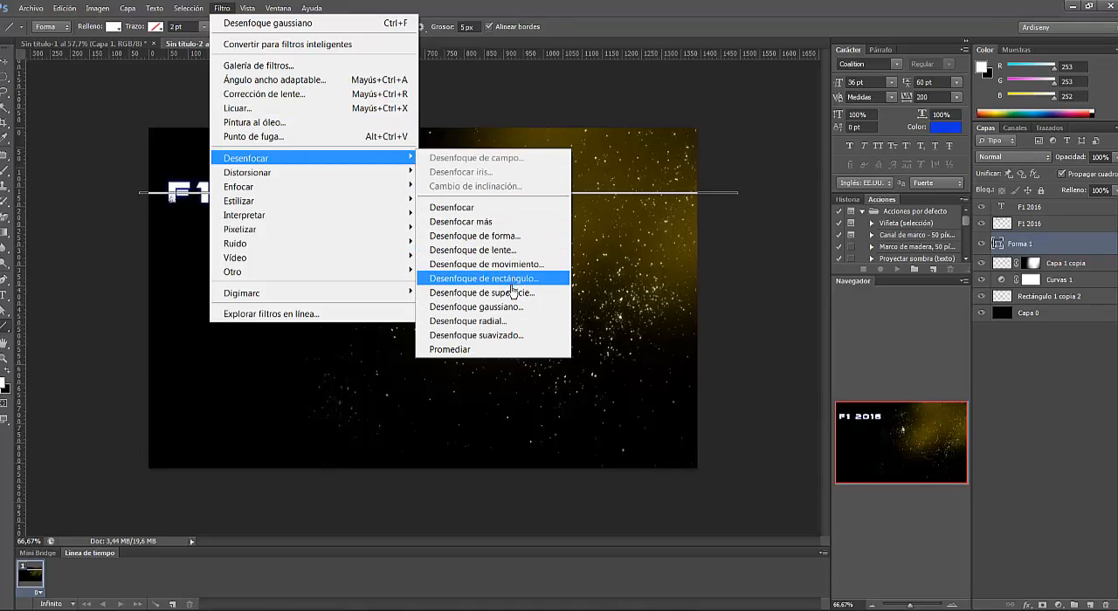
pyautogui.click(515, 311)
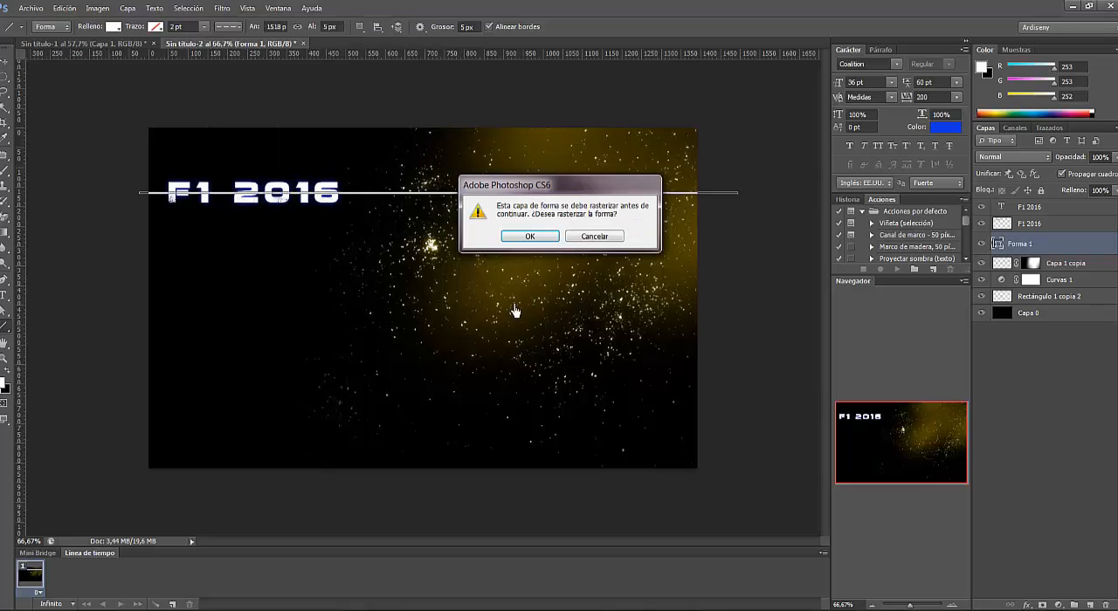
pyautogui.click(548, 237)
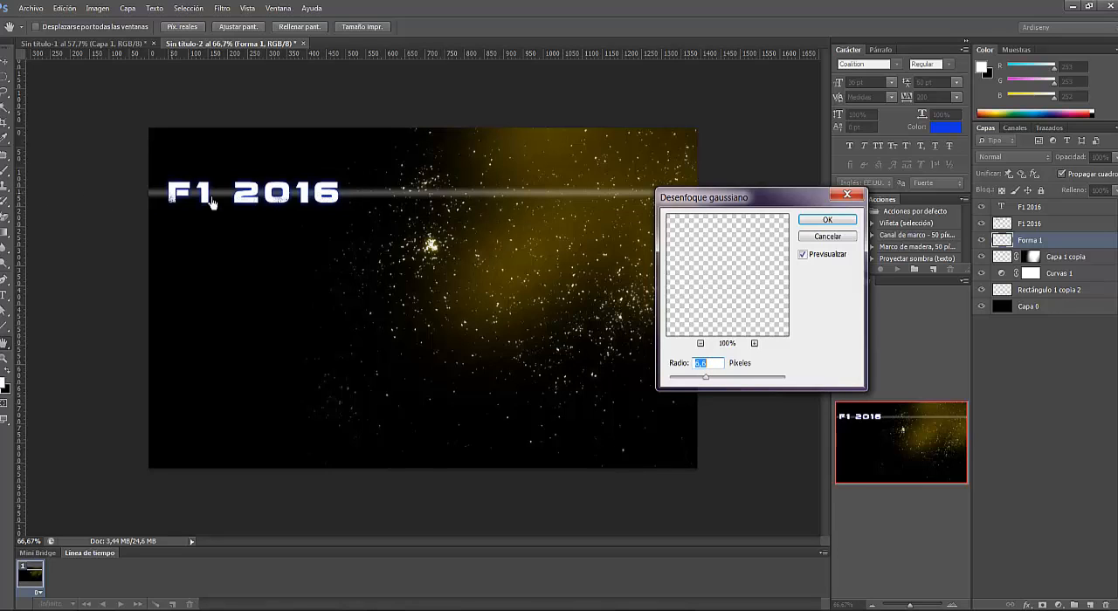
pyautogui.moveTo(706, 378)
pyautogui.mouseDown()
pyautogui.moveTo(691, 382)
pyautogui.moveTo(745, 382)
pyautogui.moveTo(720, 382)
pyautogui.mouseUp()
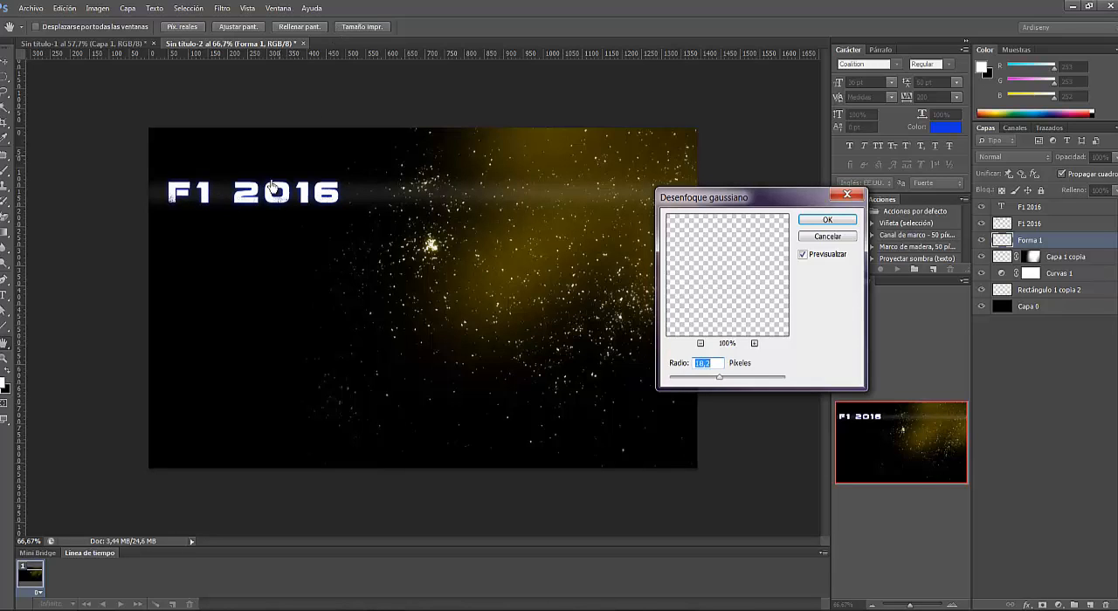
pyautogui.click(827, 219)
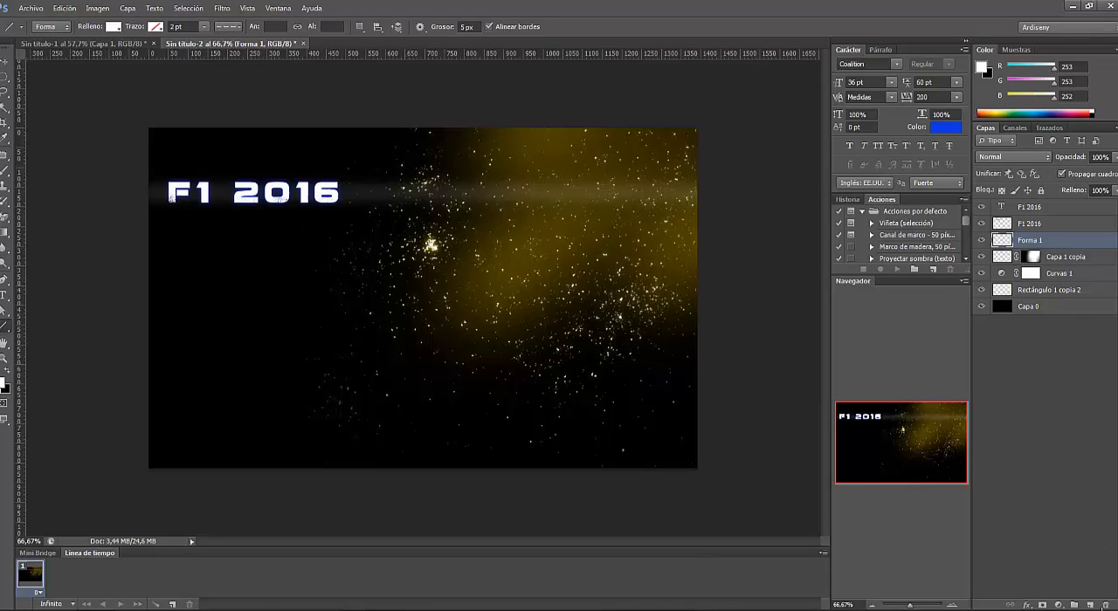
# - On a new layer above the blurred line, draw a 1 px thick white horizontal line about 1472 px long across the canvas behind the title
pyautogui.click(1089, 604)
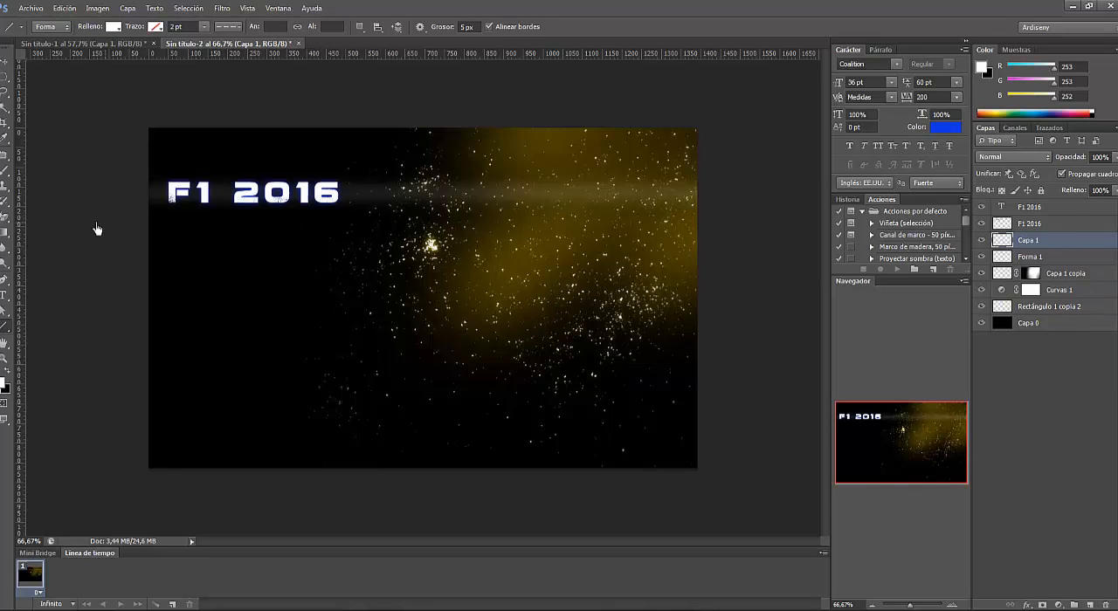
pyautogui.click(460, 28)
pyautogui.click(6, 61)
pyautogui.click(6, 331)
pyautogui.moveTo(145, 200); pyautogui.dragTo(725, 199)
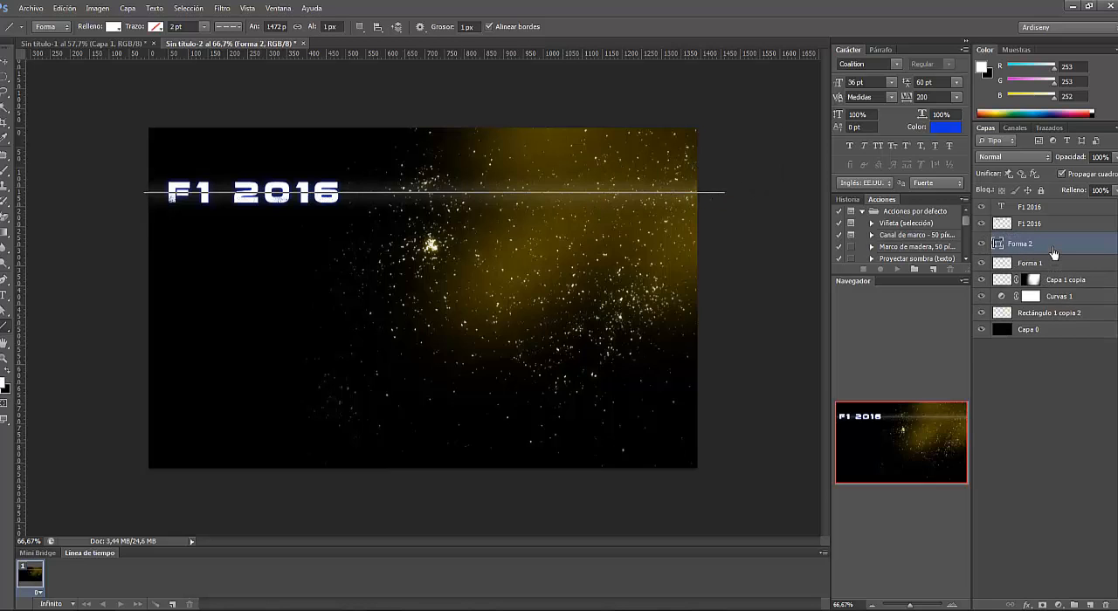
# - Rasterize the 1 px white line and apply a Gaussian Blur with a 4.8 pixel radius
pyautogui.click(222, 8)
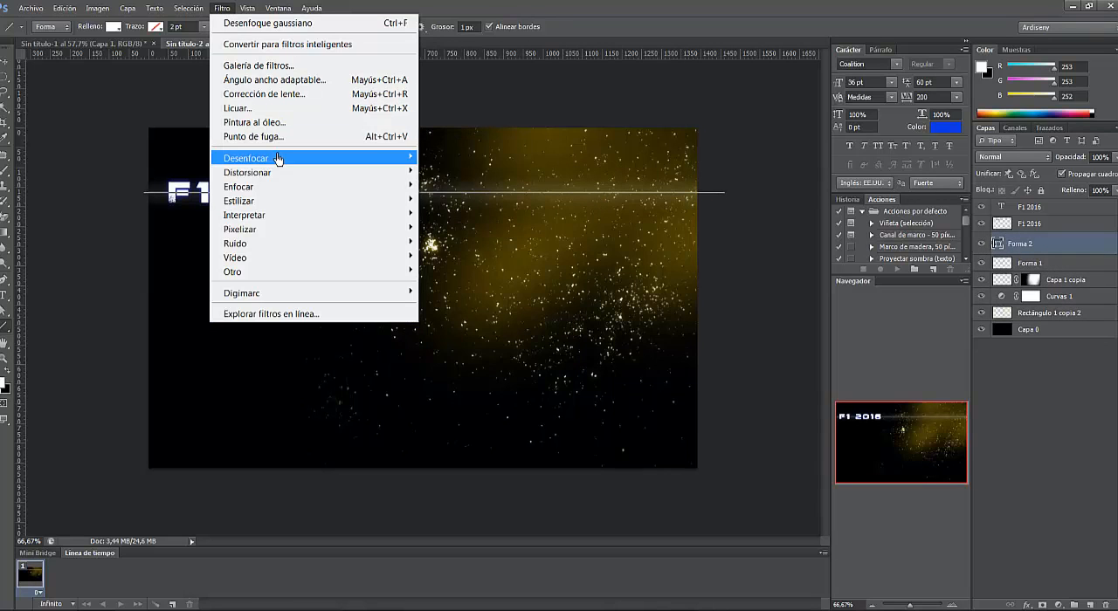
pyautogui.moveTo(277, 158)
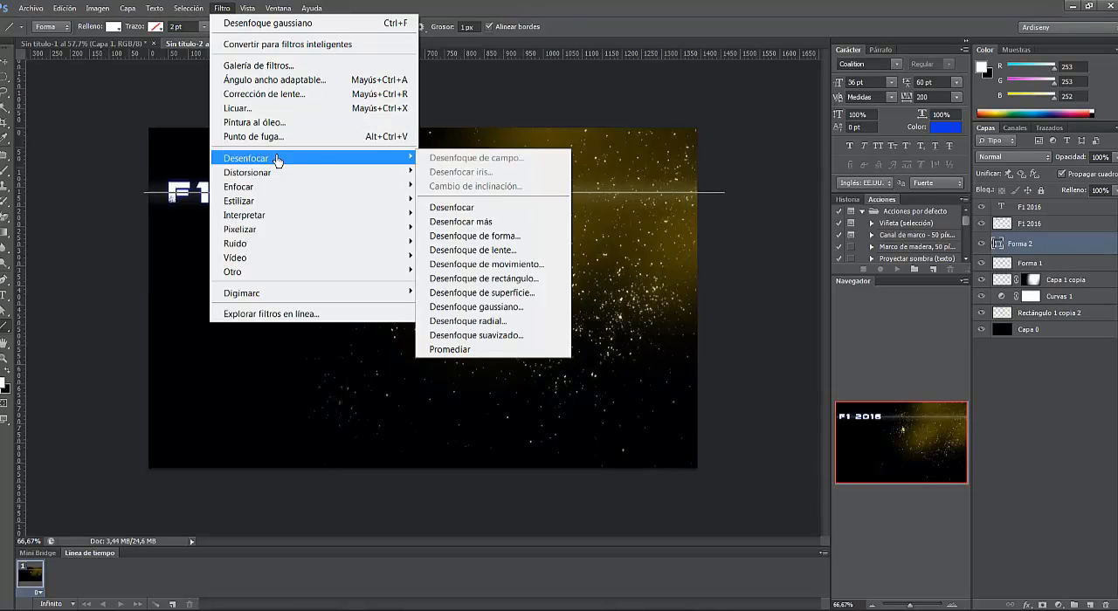
pyautogui.click(520, 307)
pyautogui.click(530, 248)
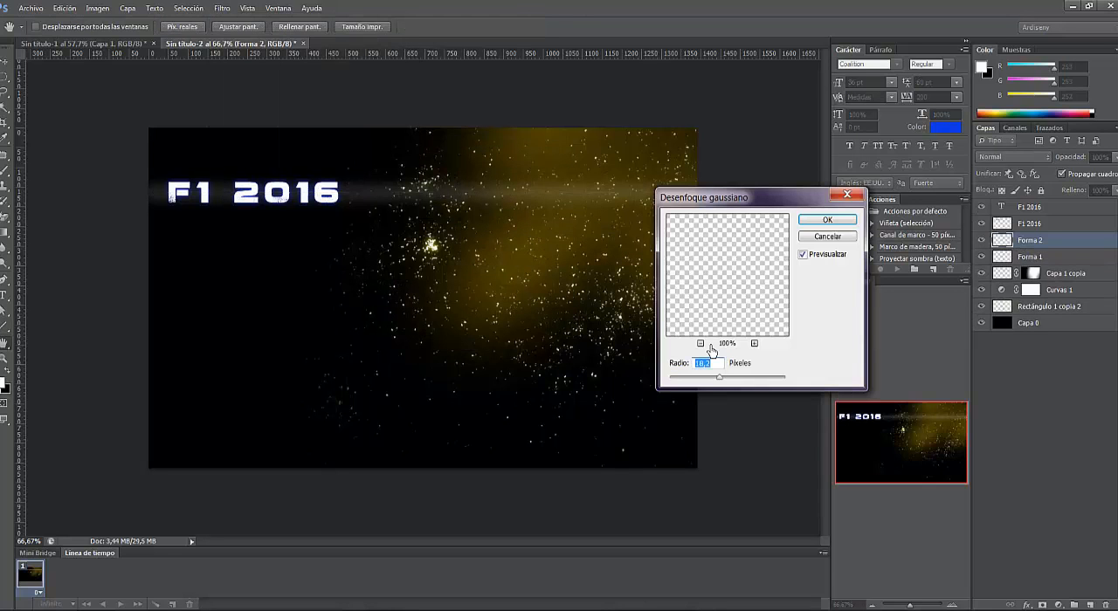
pyautogui.moveTo(714, 382)
pyautogui.mouseDown()
pyautogui.moveTo(680, 382)
pyautogui.moveTo(701, 381)
pyautogui.mouseUp()
pyautogui.click(826, 220)
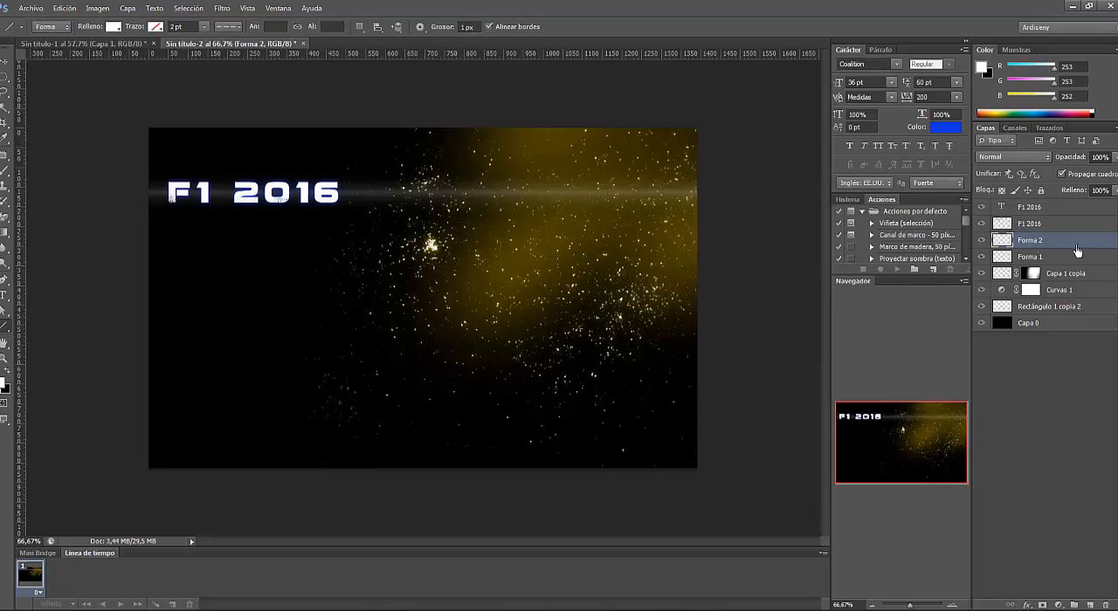
# - On a new layer above the blurred lines, stamp a white dot between the F and the 1 with a 39 px hard round brush
pyautogui.click(1092, 605)
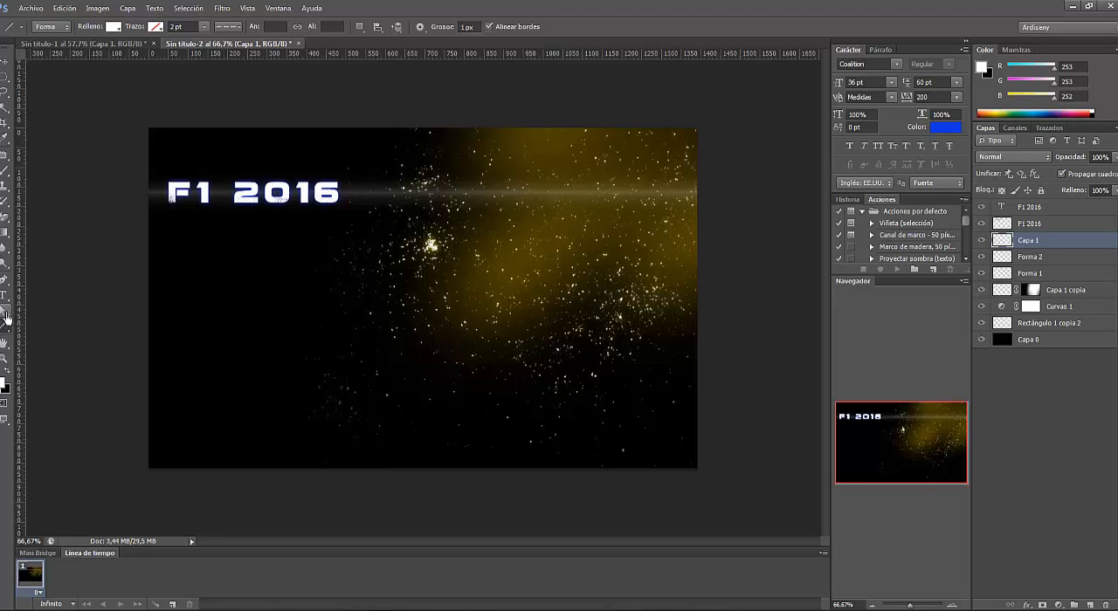
pyautogui.click(6, 175)
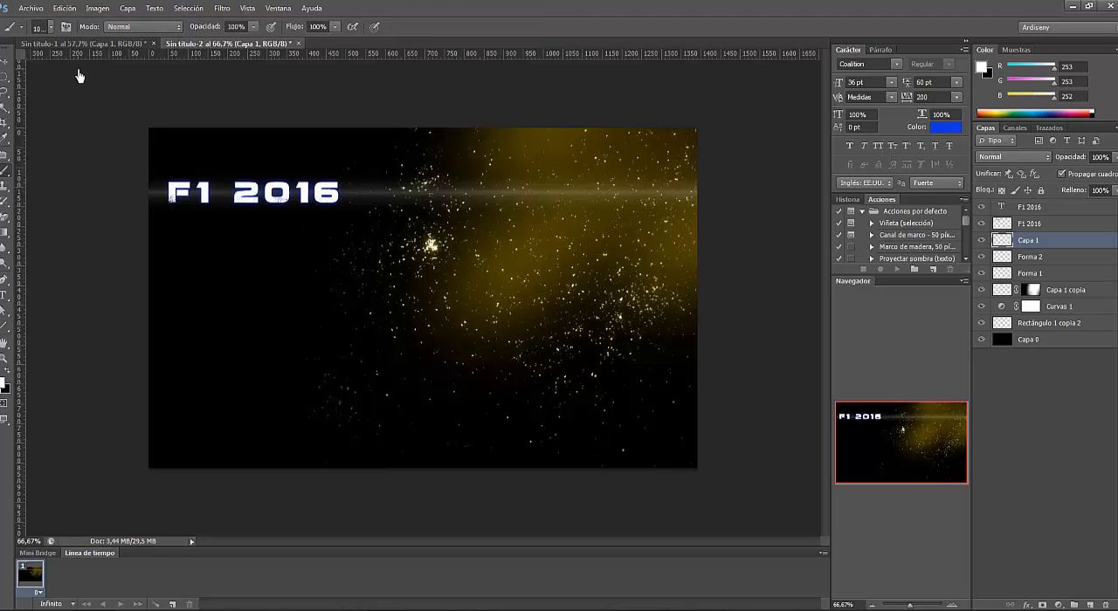
pyautogui.click(50, 27)
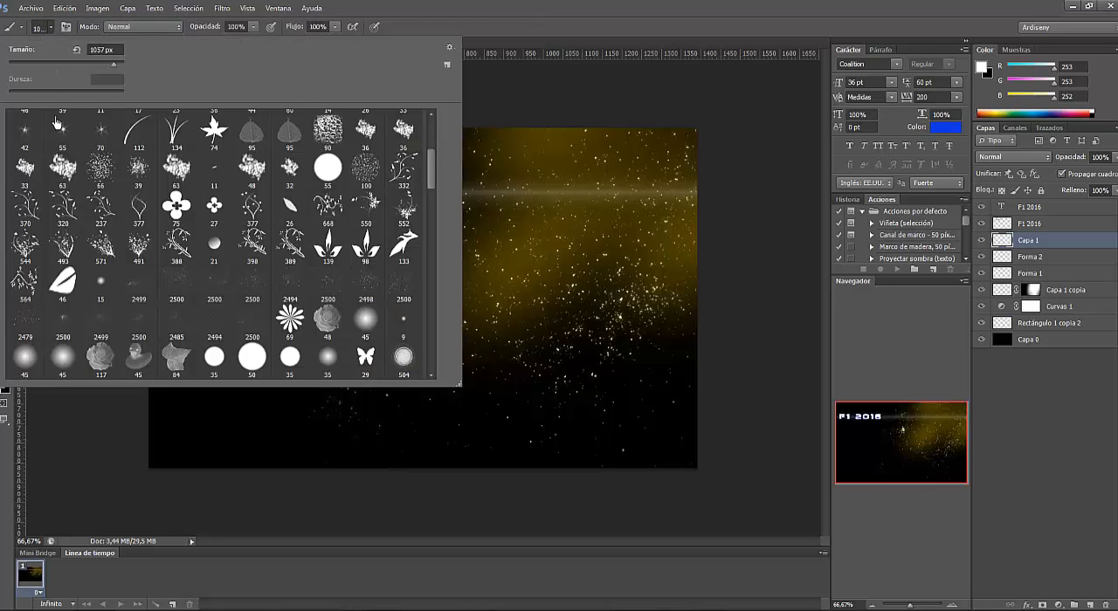
pyautogui.moveTo(433, 183); pyautogui.dragTo(433, 146)
pyautogui.click(61, 131)
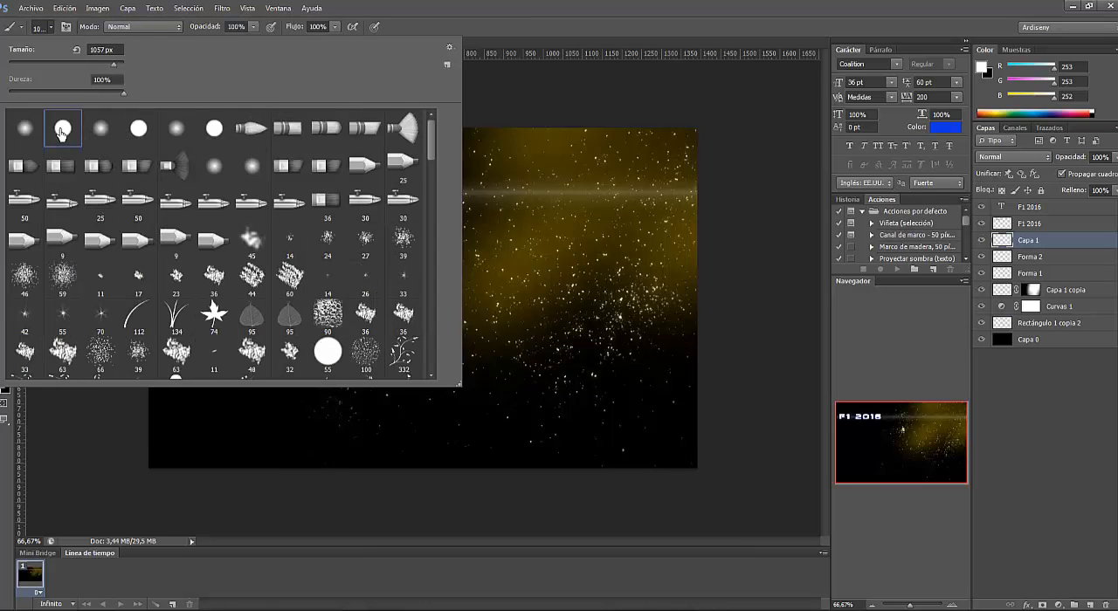
pyautogui.moveTo(114, 68); pyautogui.dragTo(36, 71)
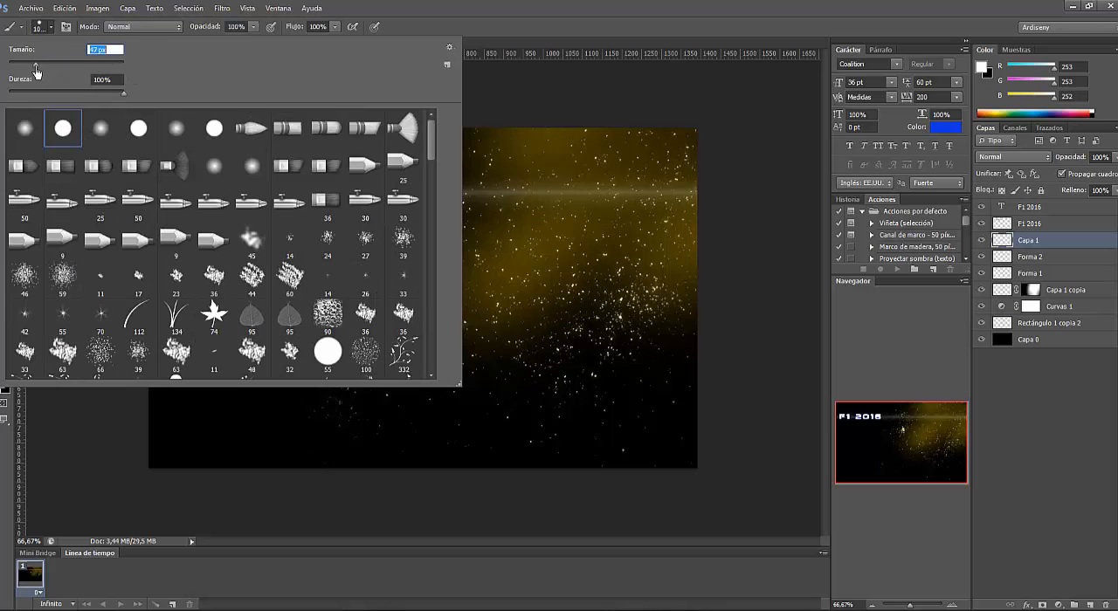
pyautogui.click(50, 27)
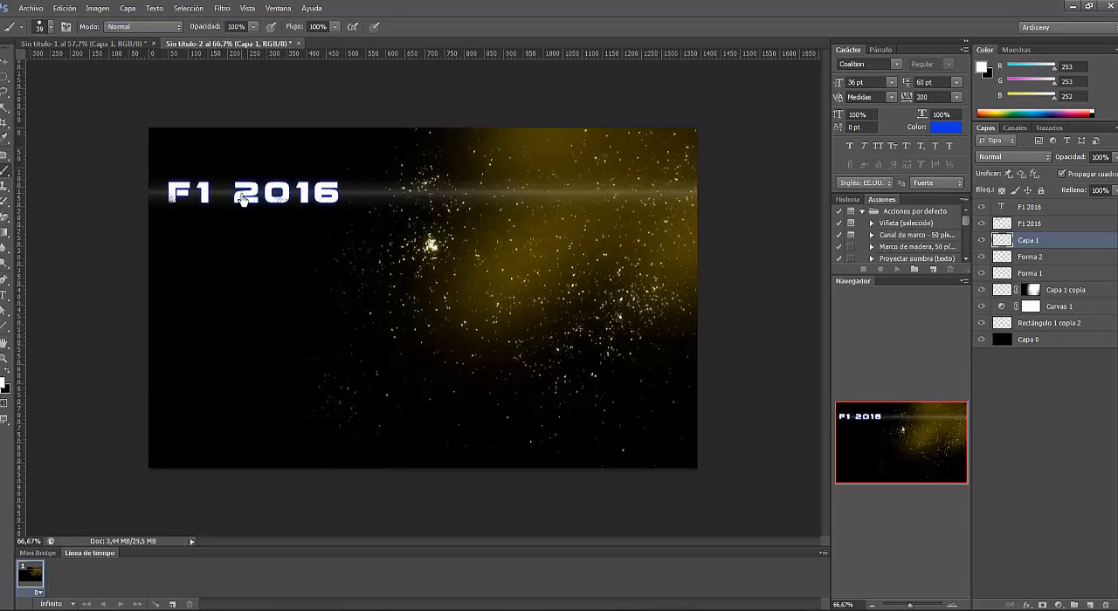
pyautogui.click(193, 194)
# - Soften the white dot with a Gaussian Blur of 34.6 pixels radius
pyautogui.click(222, 7)
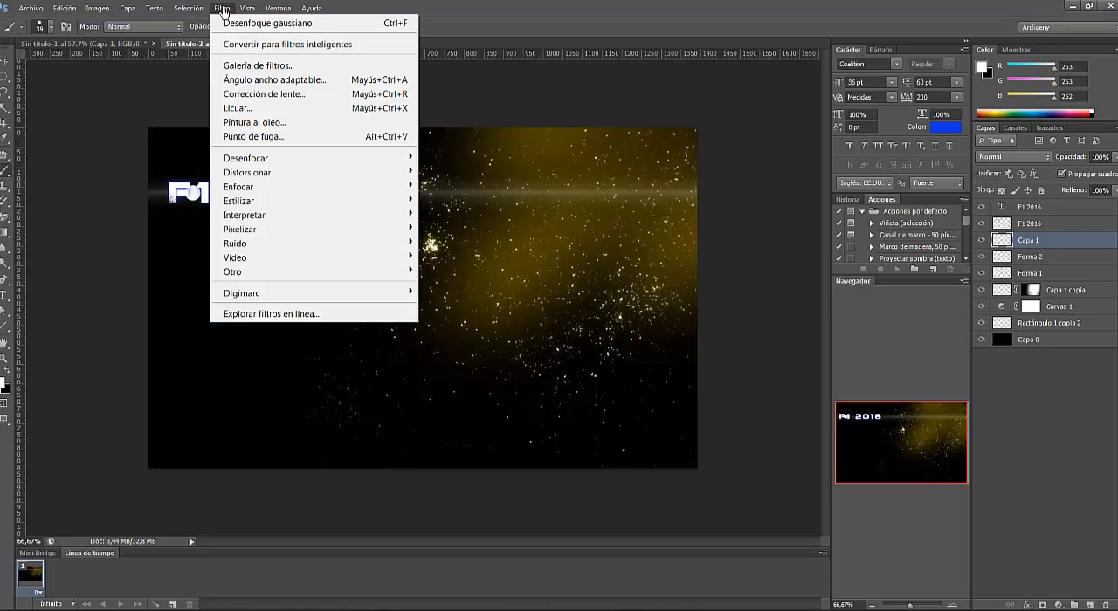
pyautogui.moveTo(262, 156)
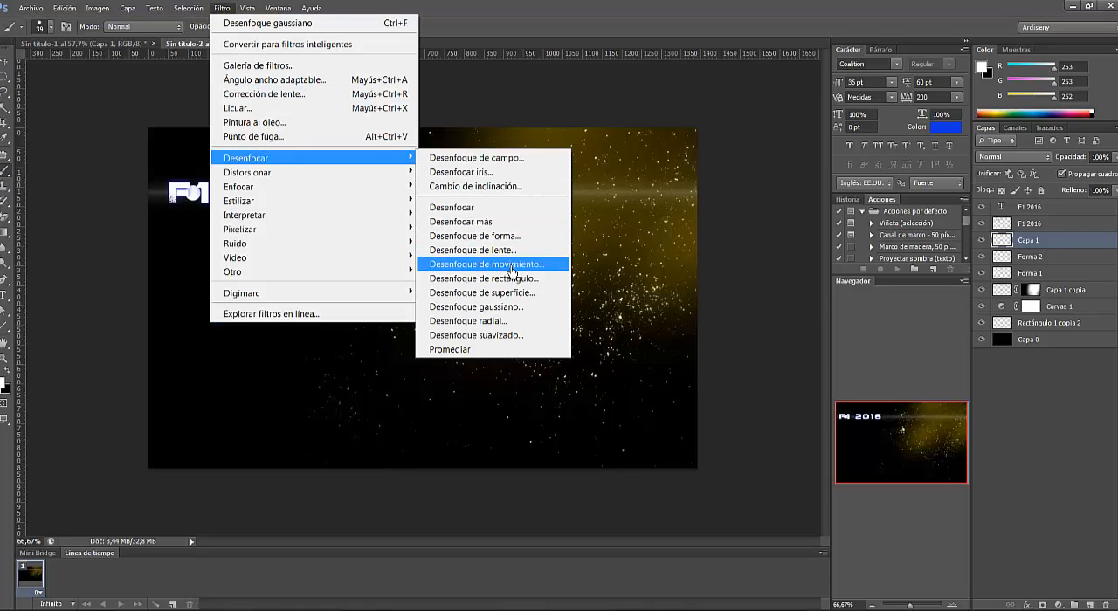
pyautogui.click(515, 310)
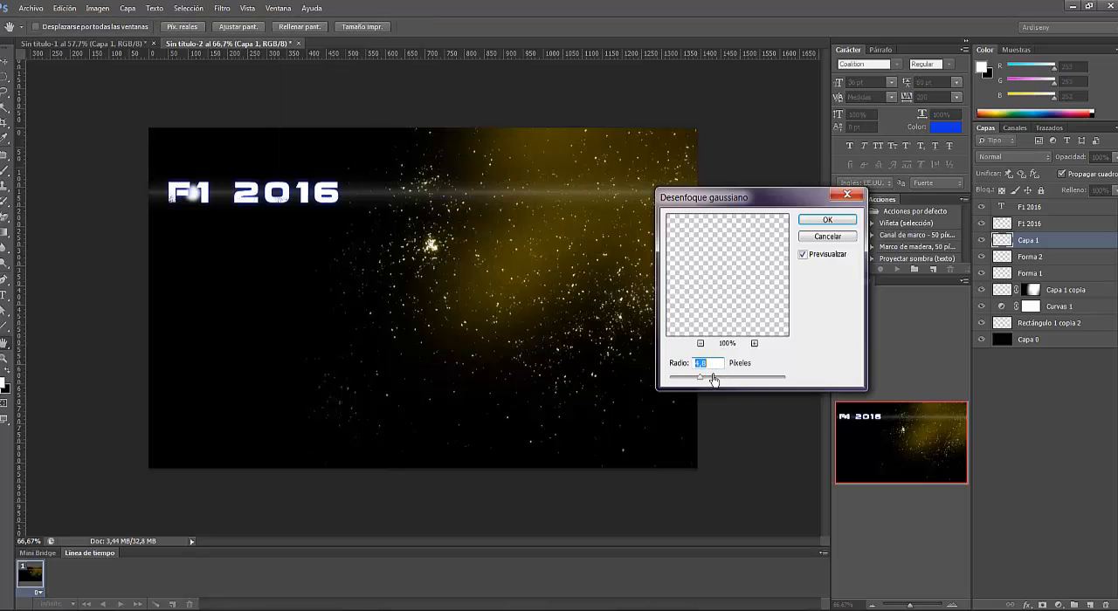
pyautogui.moveTo(702, 382); pyautogui.dragTo(727, 383)
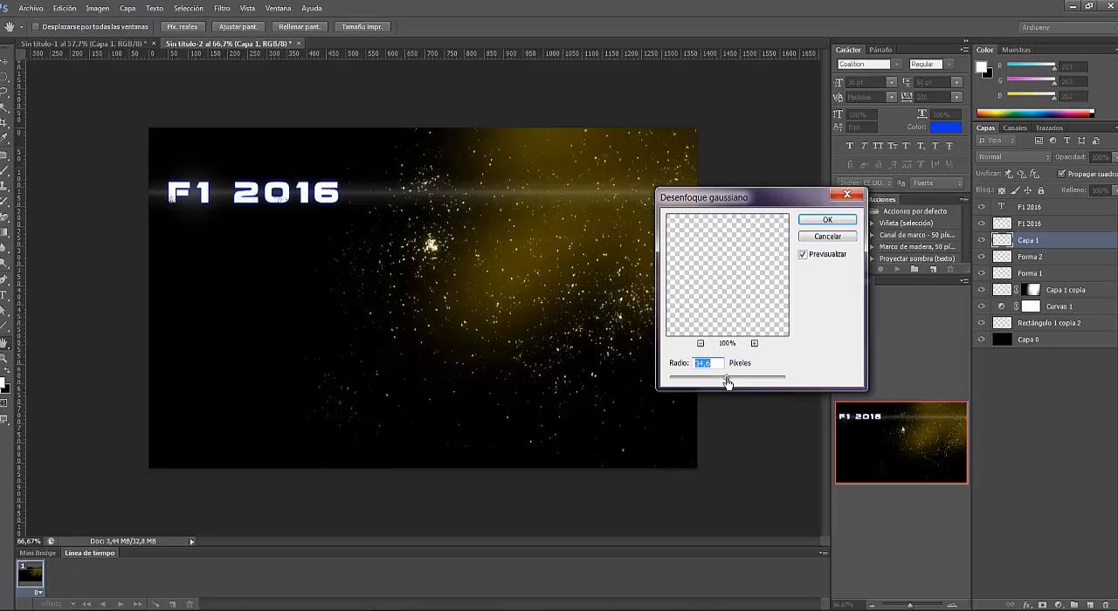
pyautogui.click(826, 220)
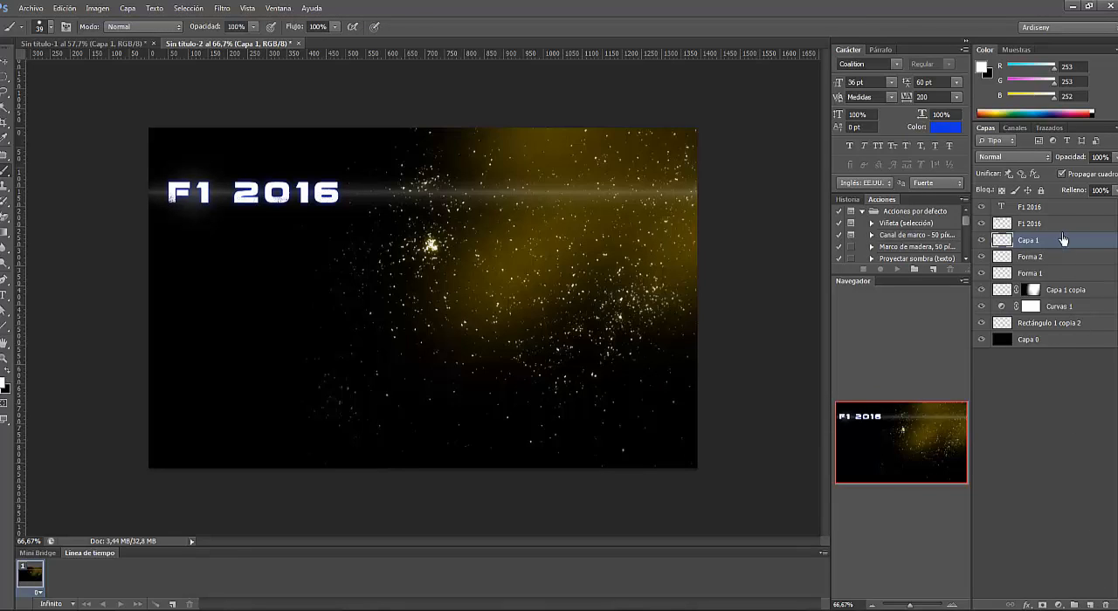
# - Create a new layer above the title text and choose the 48 px crossed-lines star brush
pyautogui.click(1048, 208)
pyautogui.click(1089, 604)
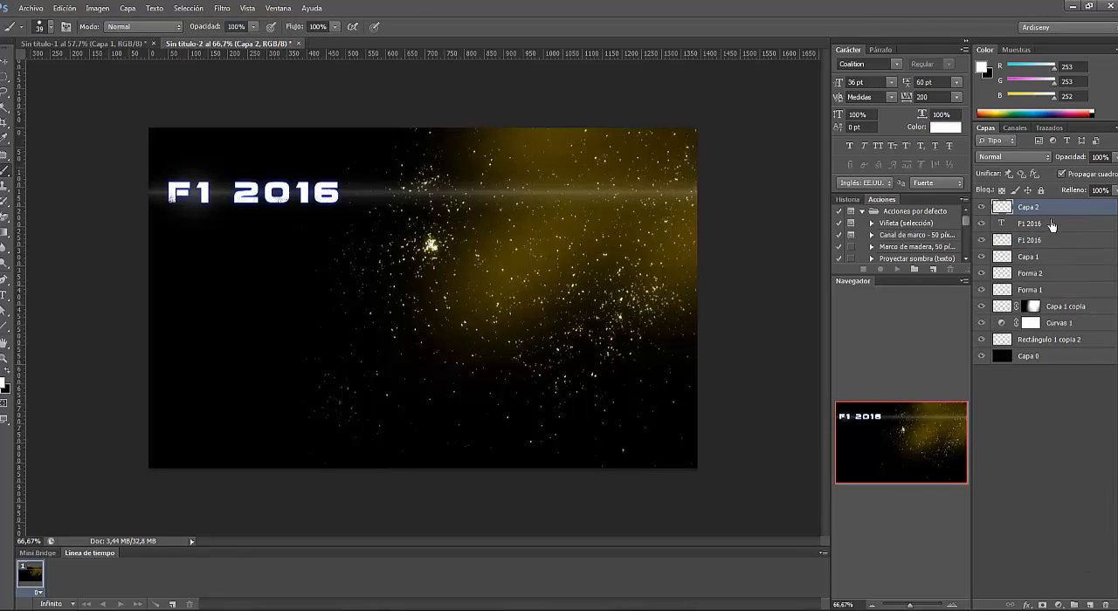
pyautogui.rightClick(4, 174)
pyautogui.click(29, 170)
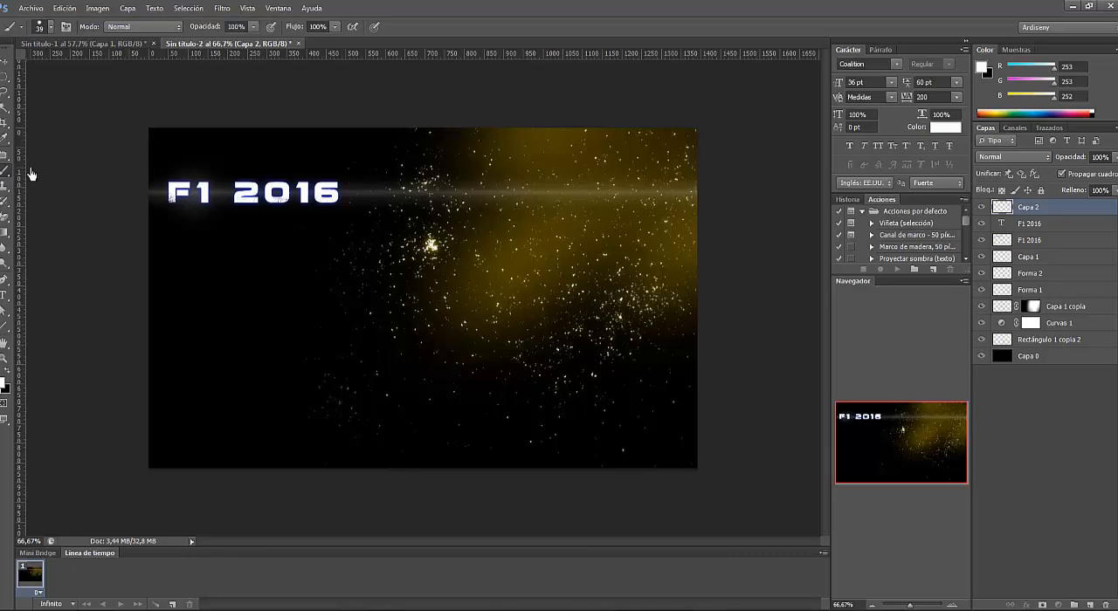
pyautogui.click(50, 29)
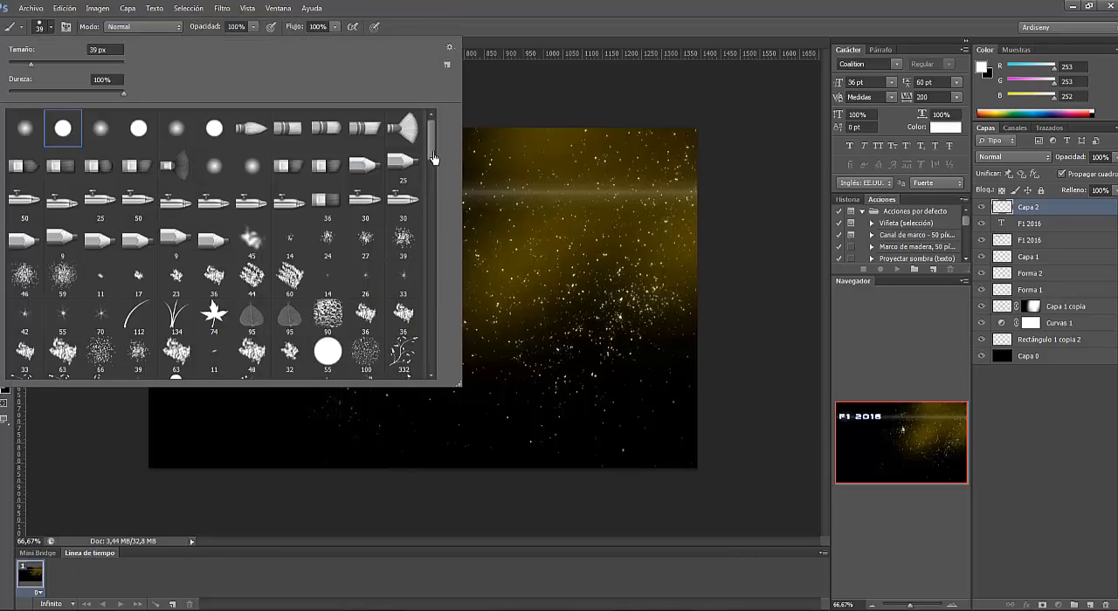
pyautogui.moveTo(430, 158)
pyautogui.mouseDown()
pyautogui.moveTo(437, 379)
pyautogui.moveTo(440, 257)
pyautogui.mouseUp()
pyautogui.click(66, 182)
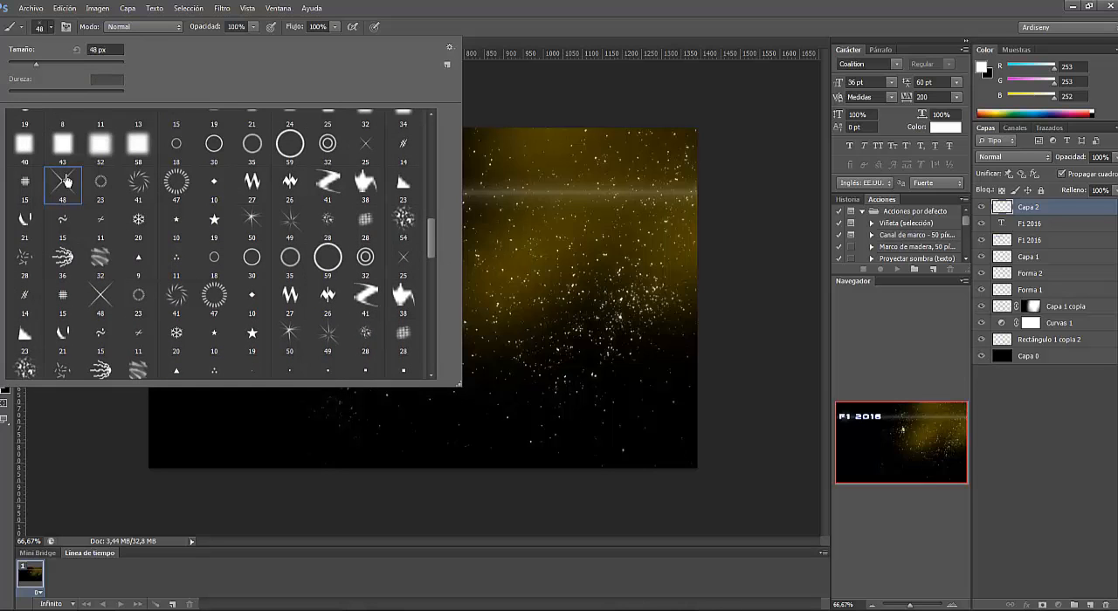
pyautogui.click(48, 28)
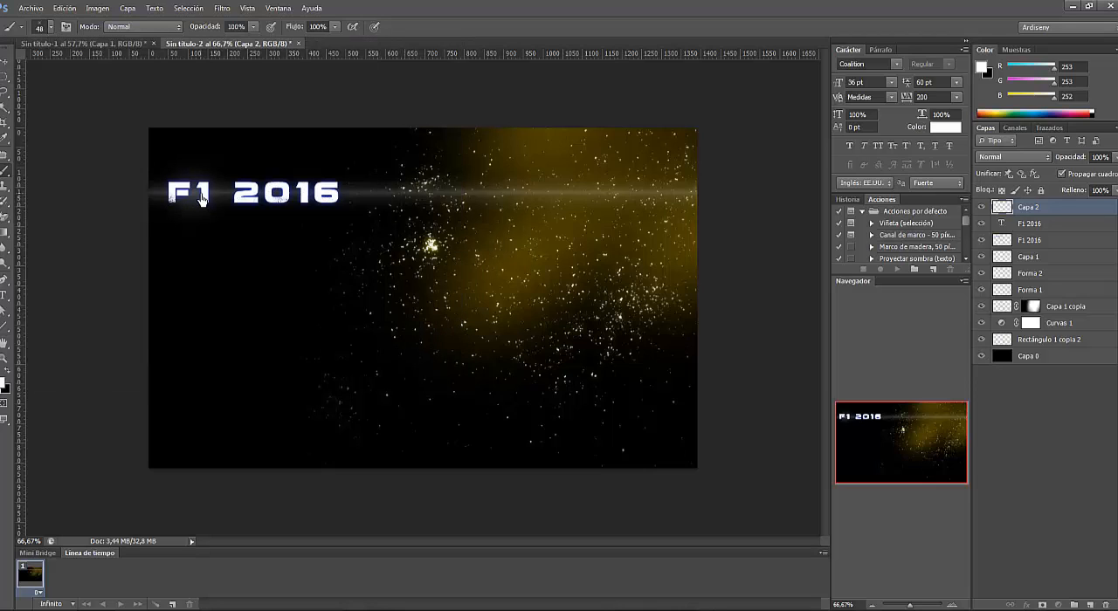
# - Try stamping the star brush over the F1 part of the title at a size of 76 px
pyautogui.click(50, 31)
pyautogui.moveTo(39, 66); pyautogui.dragTo(53, 68)
pyautogui.click(51, 32)
pyautogui.hotkey('ctrl', 'z')
pyautogui.click(171, 187)
# - Set the star brush size to 53 px and stamp one white star between the F and the 1
pyautogui.click(50, 28)
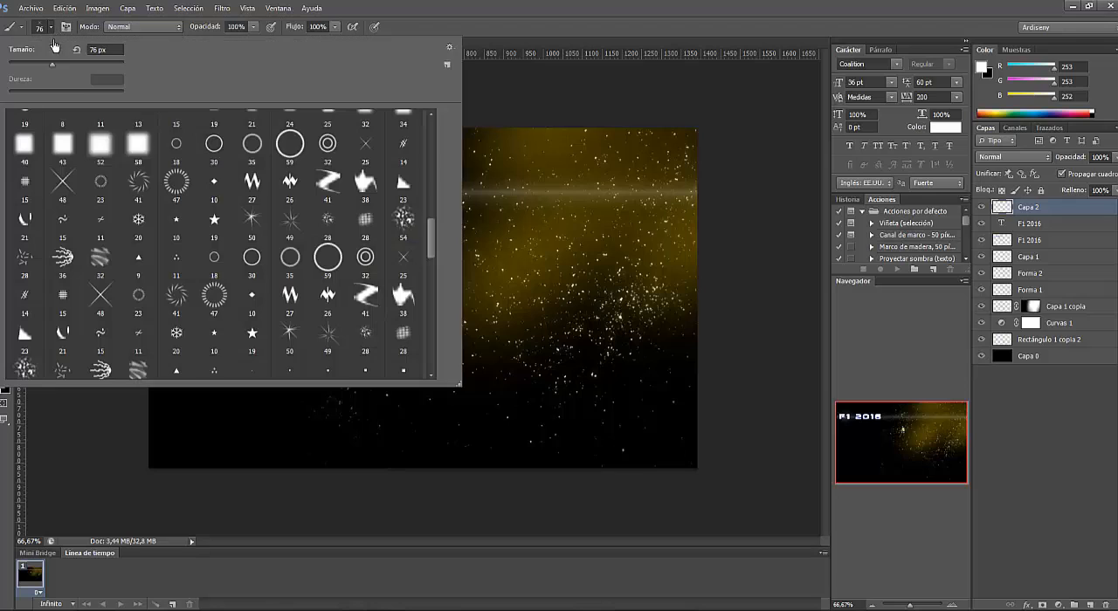
pyautogui.moveTo(52, 70); pyautogui.dragTo(41, 70)
pyautogui.click(50, 28)
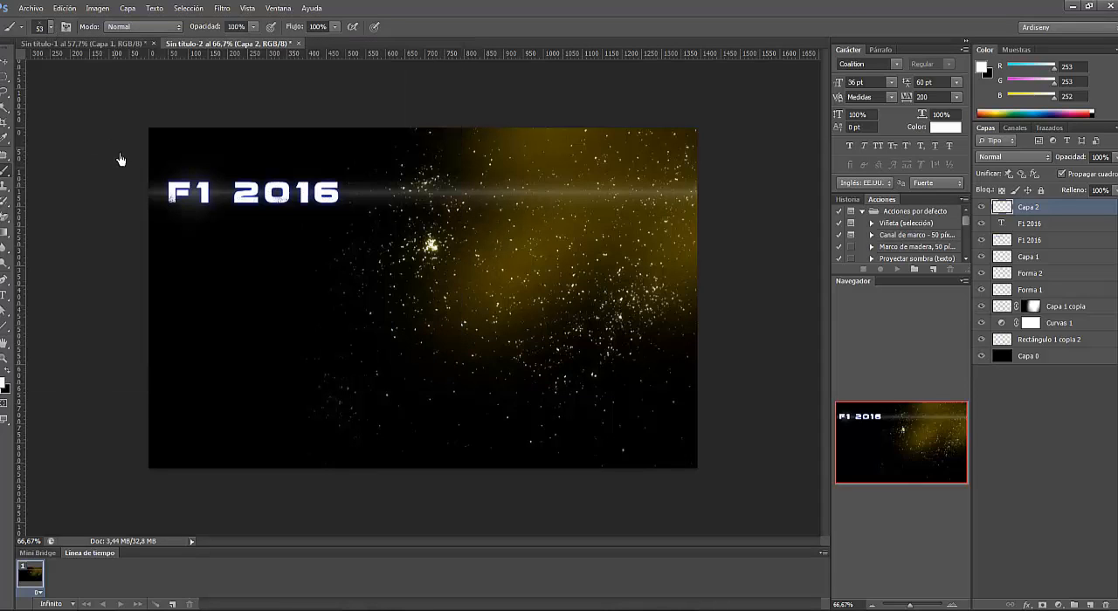
pyautogui.click(169, 188)
# - Duplicate the star layer and rotate the copy about 46° with Free Transform
pyautogui.rightClick(1058, 210)
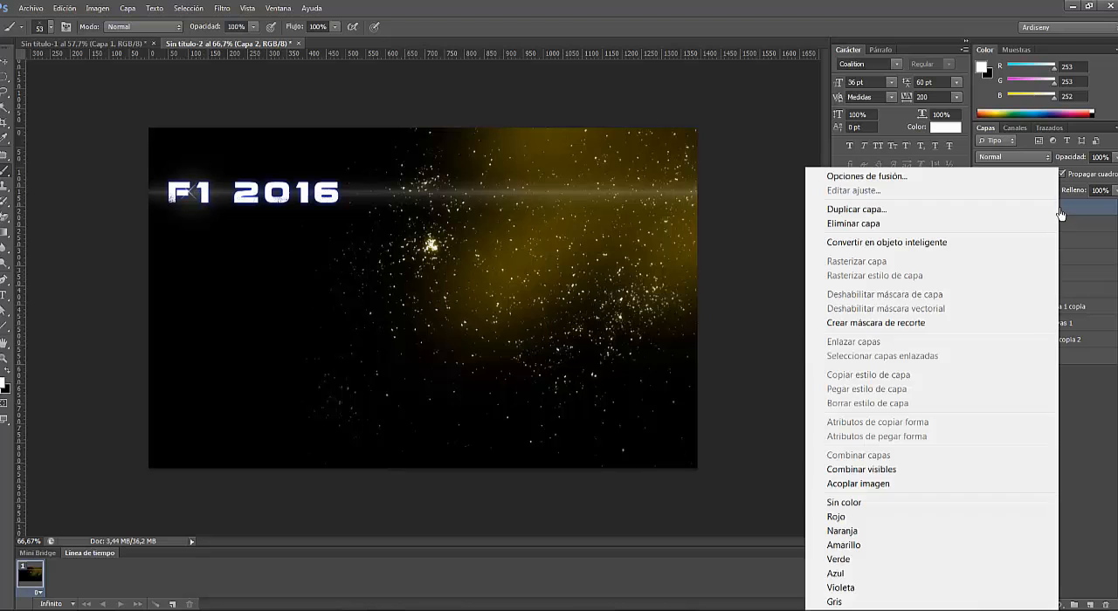
pyautogui.click(921, 209)
pyautogui.click(662, 194)
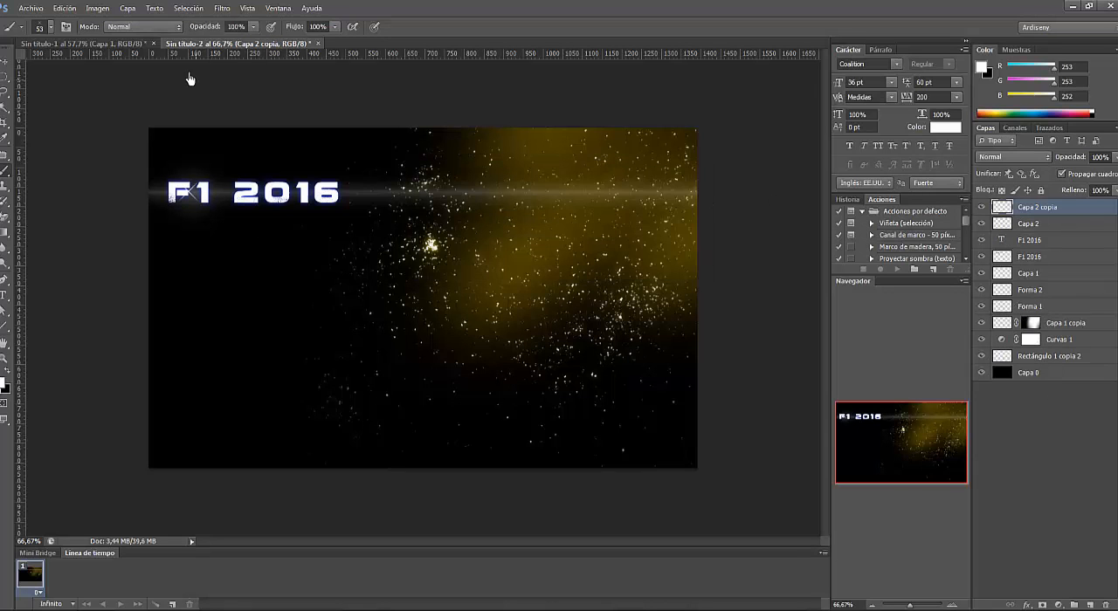
pyautogui.click(65, 8)
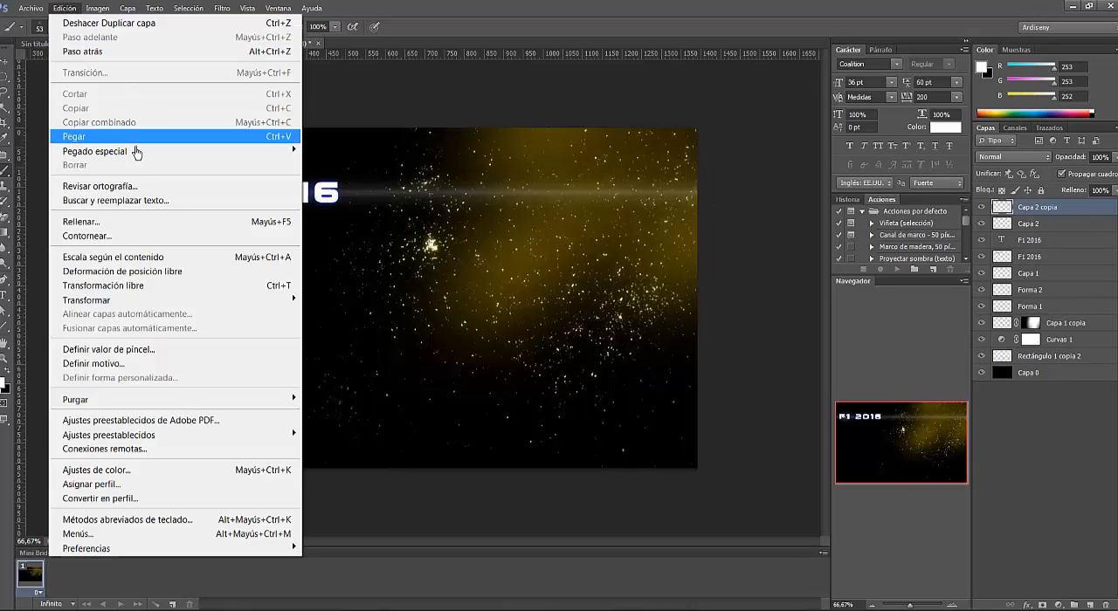
pyautogui.click(131, 286)
pyautogui.moveTo(207, 181); pyautogui.dragTo(241, 179)
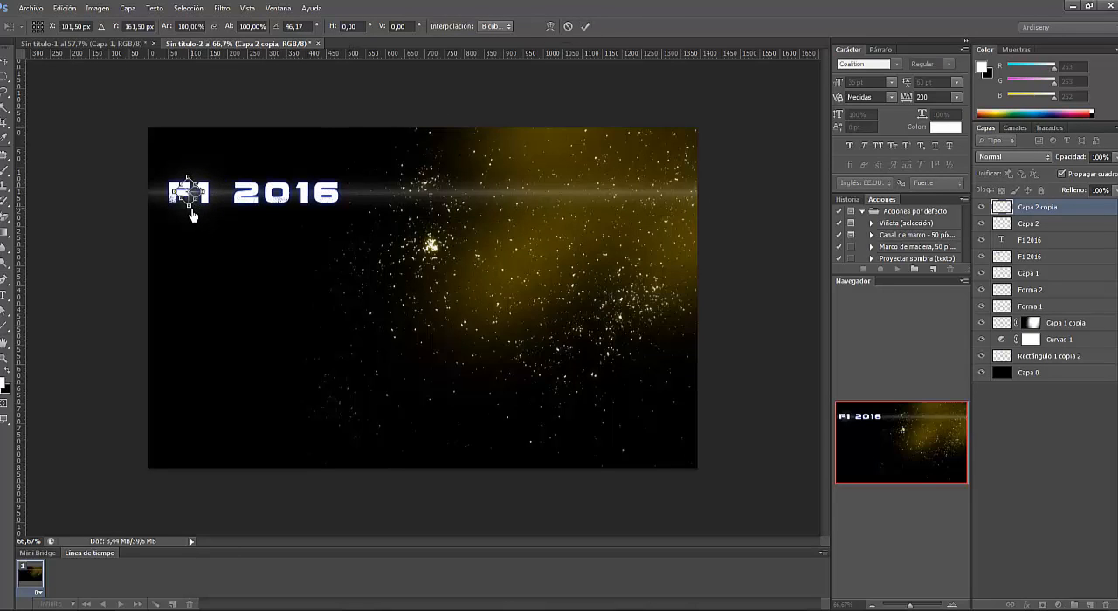
pyautogui.moveTo(191, 210); pyautogui.dragTo(191, 202)
pyautogui.click(586, 27)
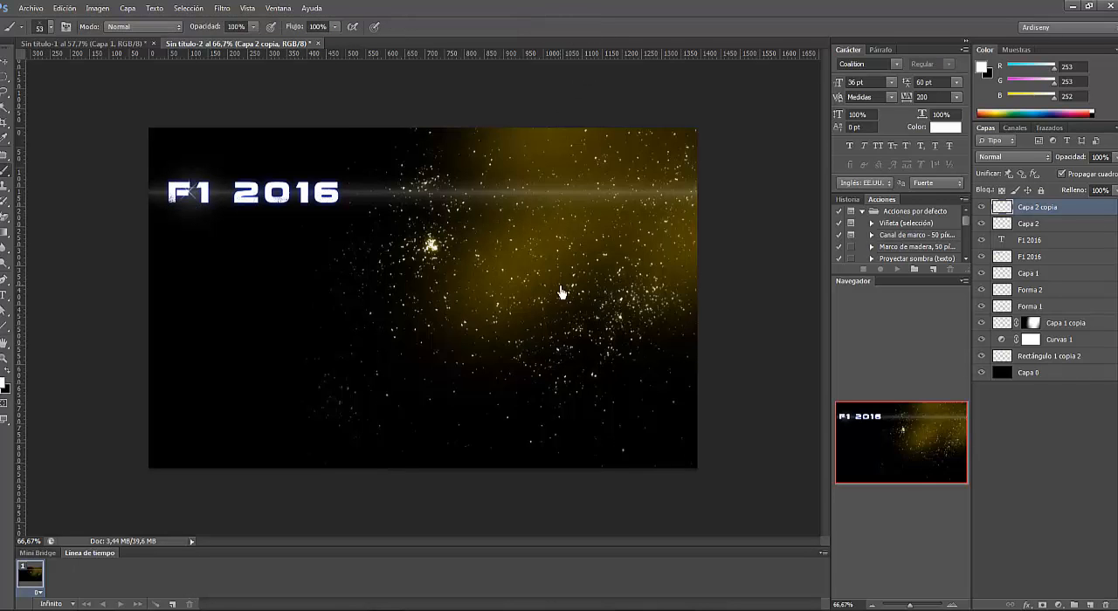
# - Move the rotated star copy slightly down to centre it on the original star
pyautogui.moveTo(911, 606); pyautogui.dragTo(917, 605)
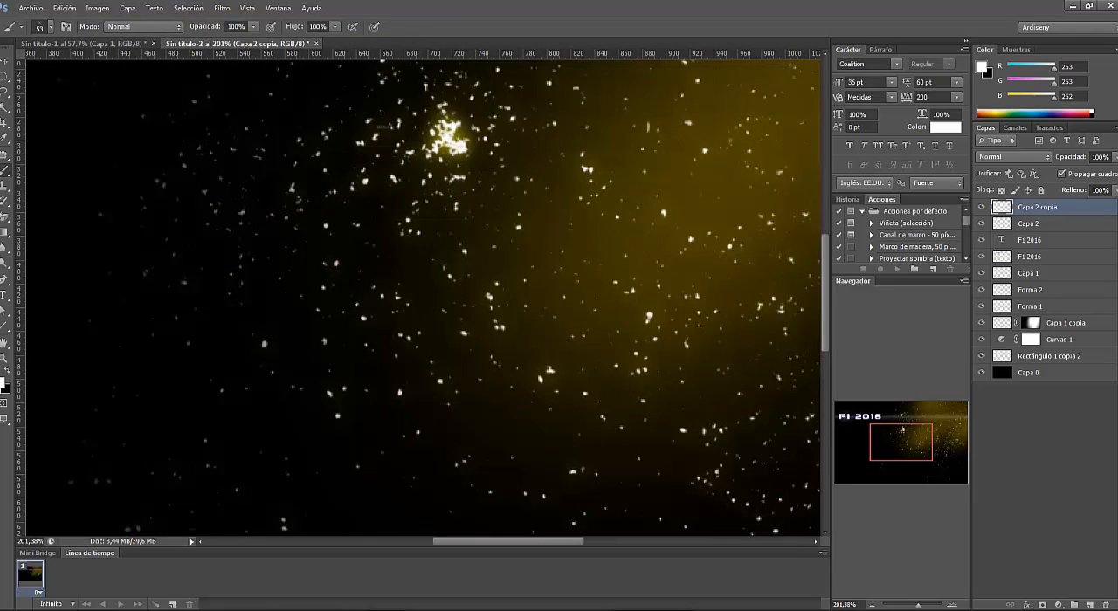
pyautogui.click(6, 63)
pyautogui.moveTo(478, 542); pyautogui.dragTo(409, 542)
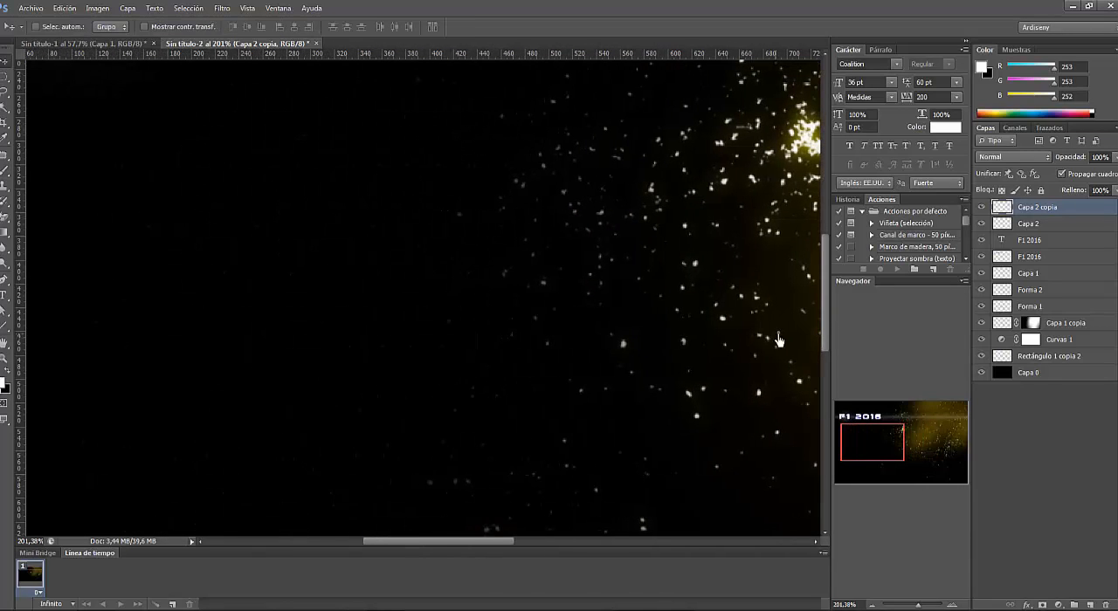
pyautogui.scroll(5, 461, 281)
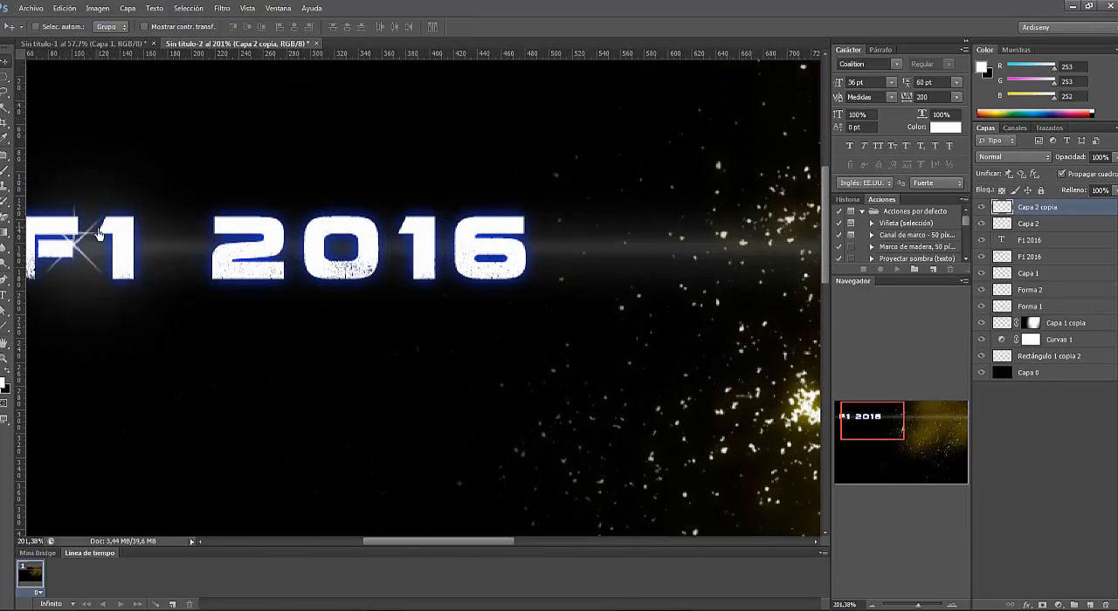
pyautogui.moveTo(77, 225); pyautogui.dragTo(77, 248)
# - Scale the rotated star copy to about 60.38% width and 59.26% height, and position it over the centre of the original star
pyautogui.click(64, 9)
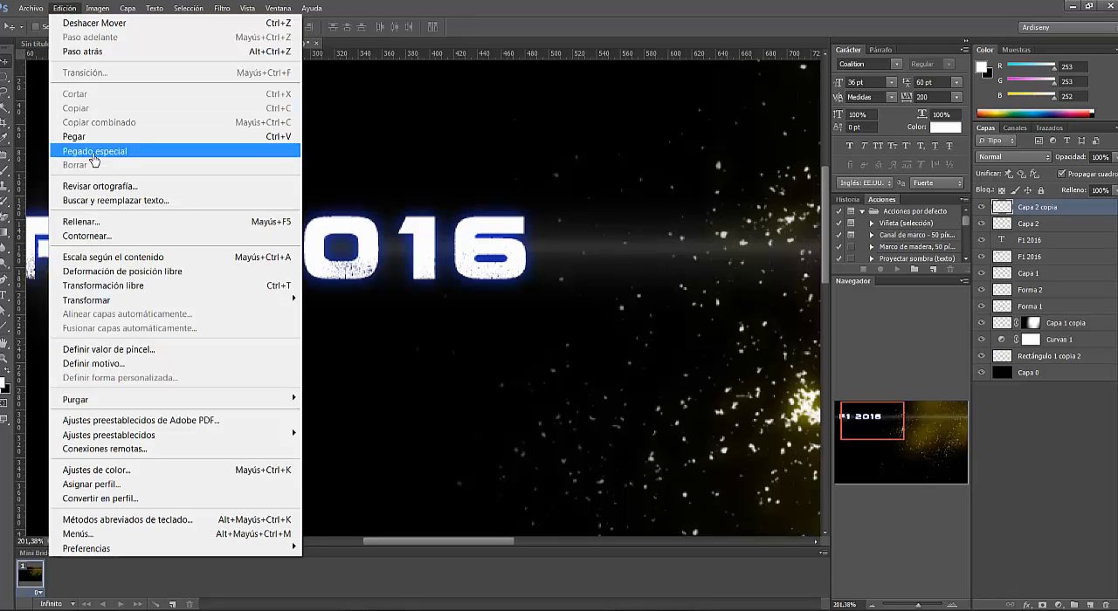
pyautogui.click(103, 286)
pyautogui.moveTo(103, 283); pyautogui.dragTo(82, 245)
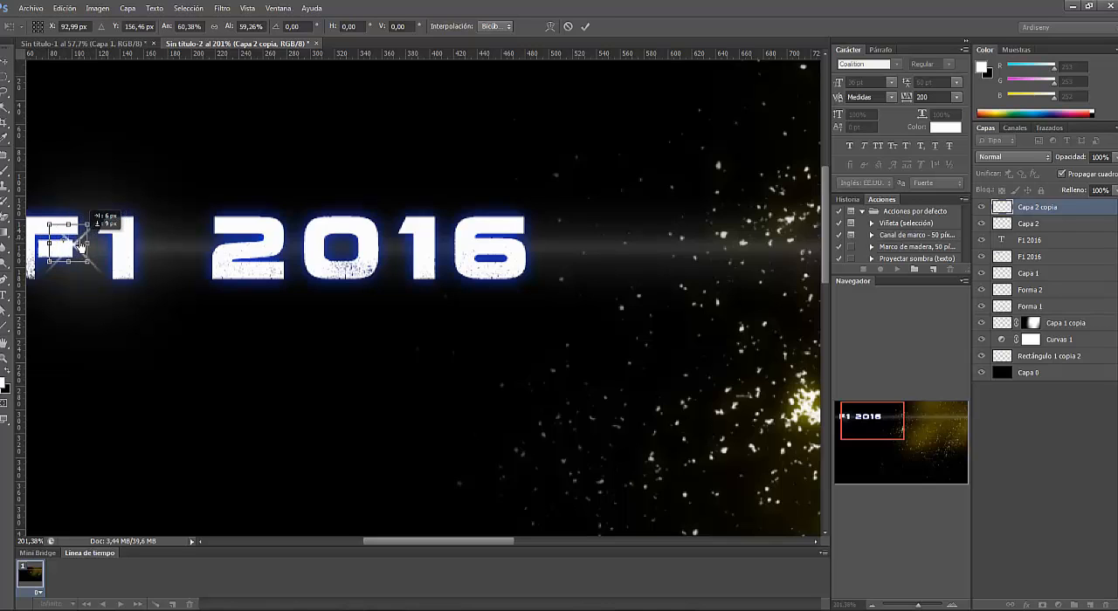
pyautogui.moveTo(81, 245); pyautogui.dragTo(87, 240)
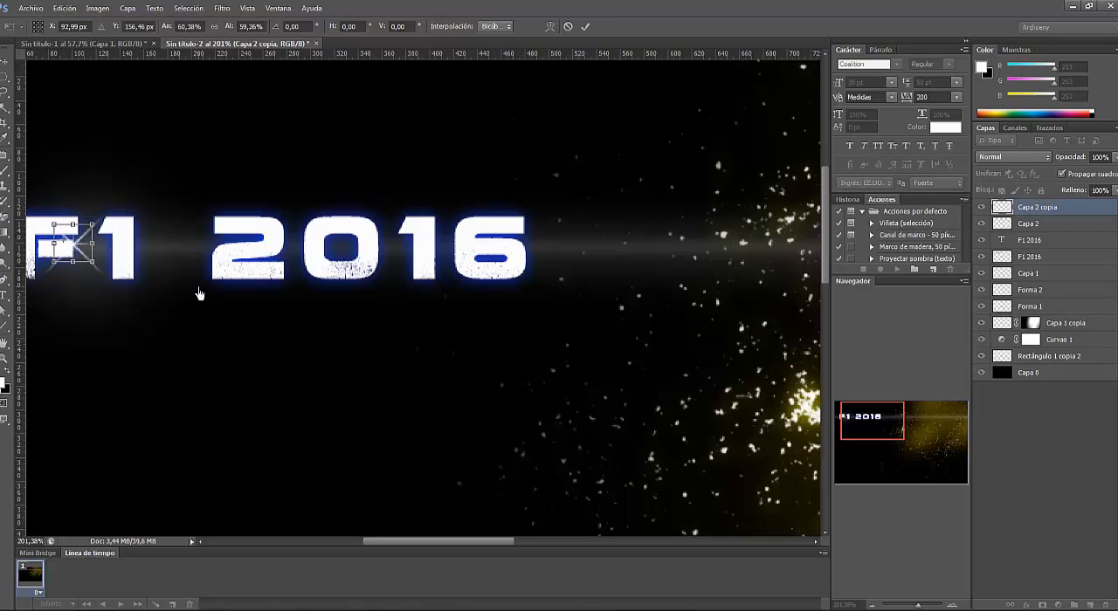
pyautogui.click(583, 27)
# - Add a new layer above all the others and name it "coche"
pyautogui.moveTo(917, 605); pyautogui.dragTo(910, 606)
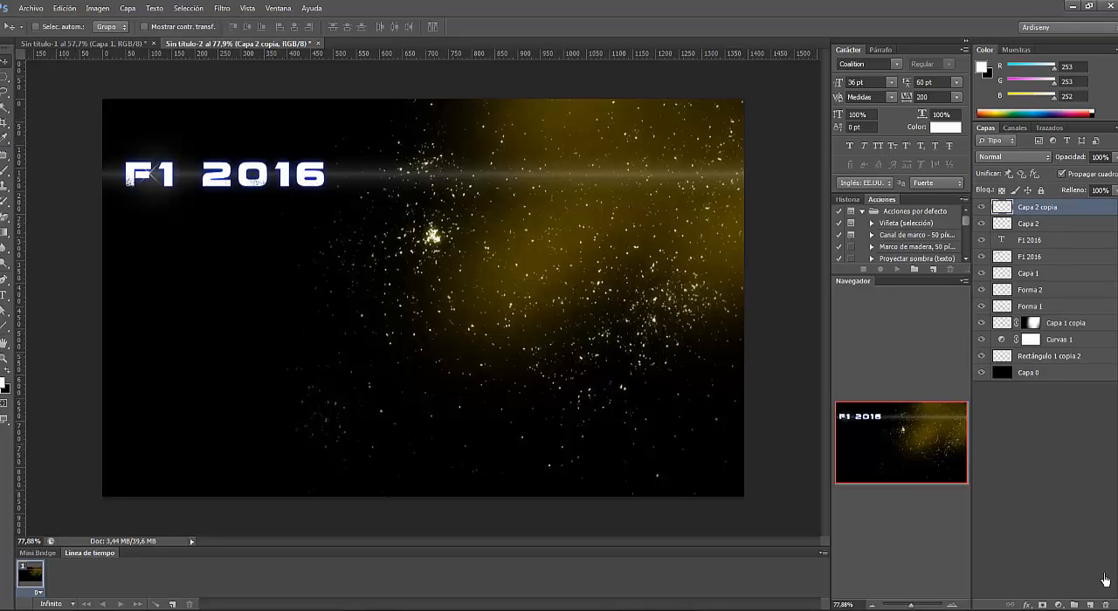
pyautogui.click(1090, 604)
pyautogui.doubleClick(1048, 207)
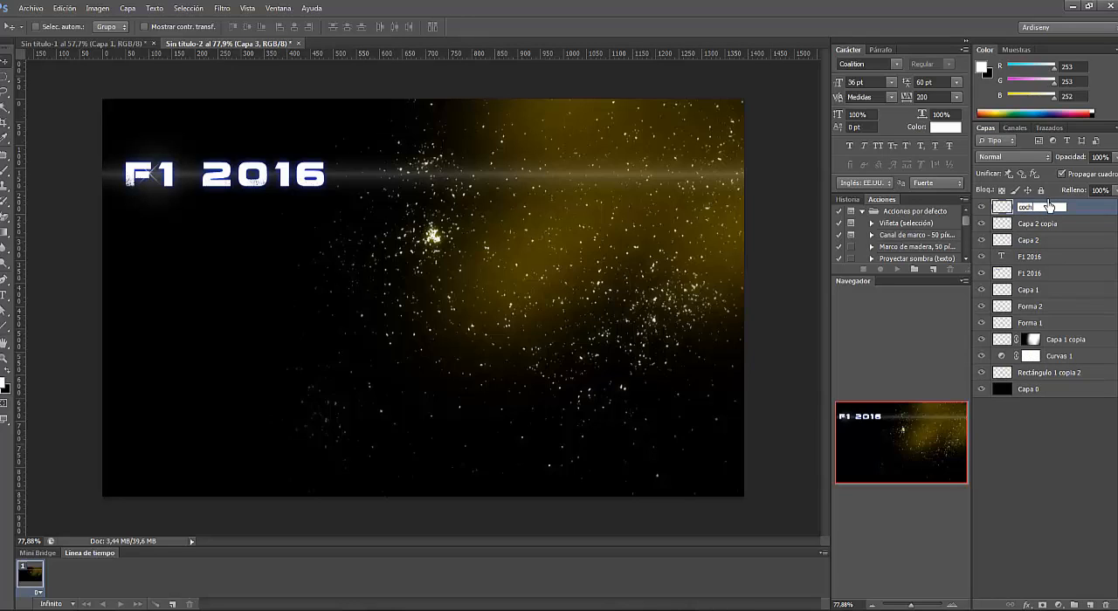
pyautogui.press('Return')
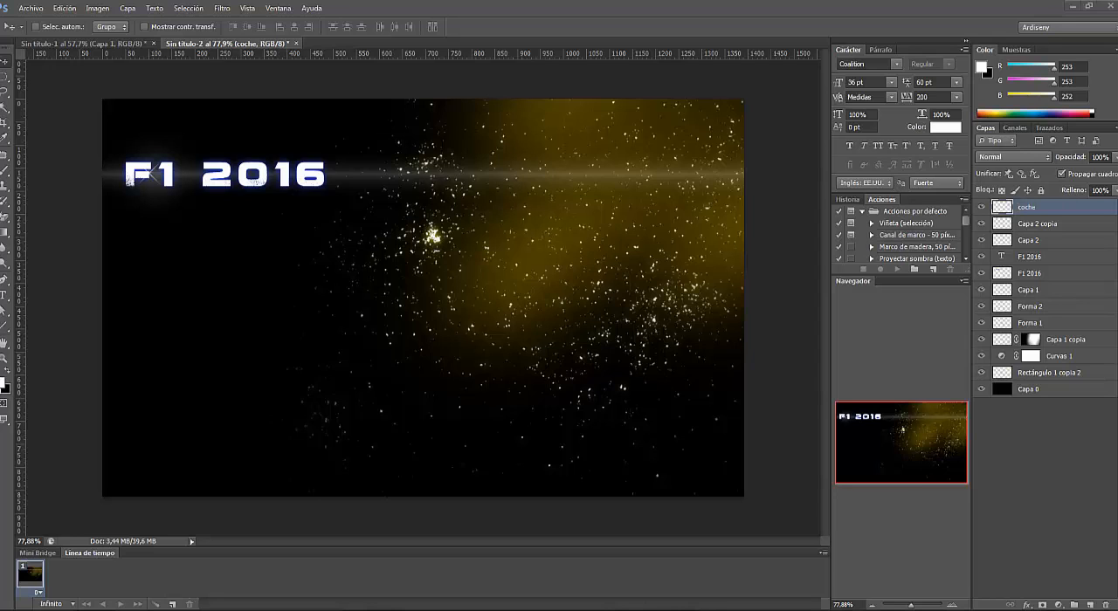
# - Place the Formula 1 car picture in the poster and erase its white background with the Magic Eraser, rasterizing the layer
pyautogui.moveTo(1117, 349); pyautogui.dragTo(357, 326)
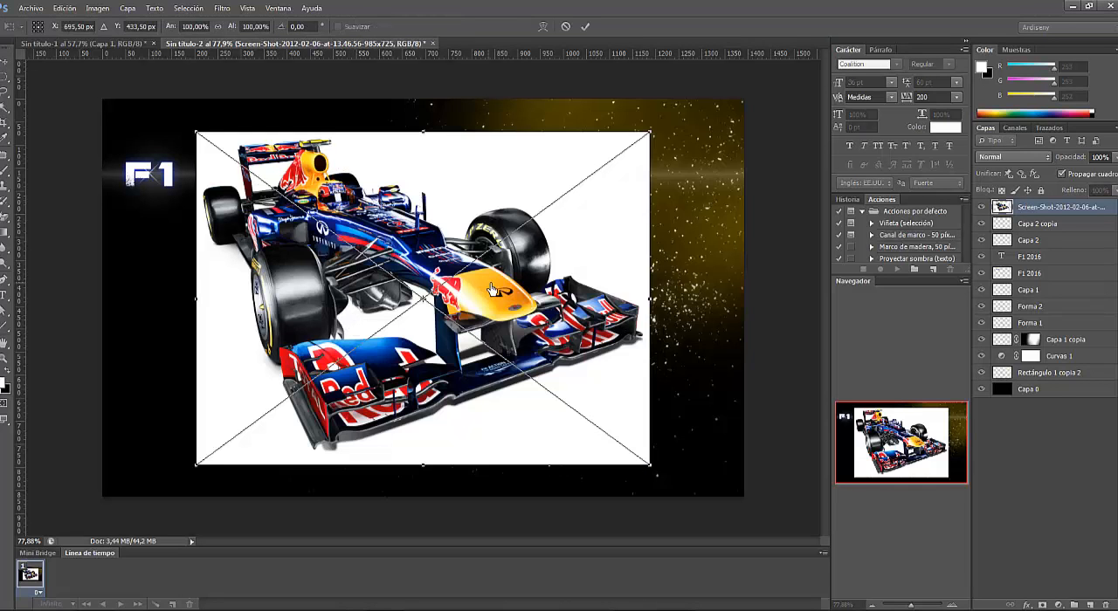
pyautogui.click(585, 26)
pyautogui.click(10, 224)
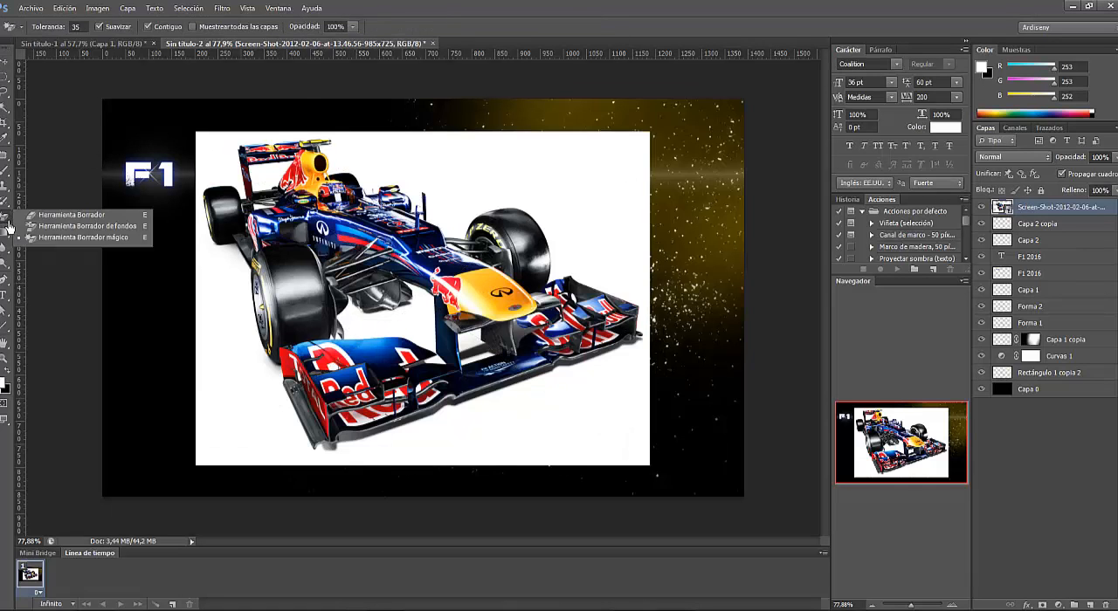
pyautogui.click(72, 238)
pyautogui.click(564, 189)
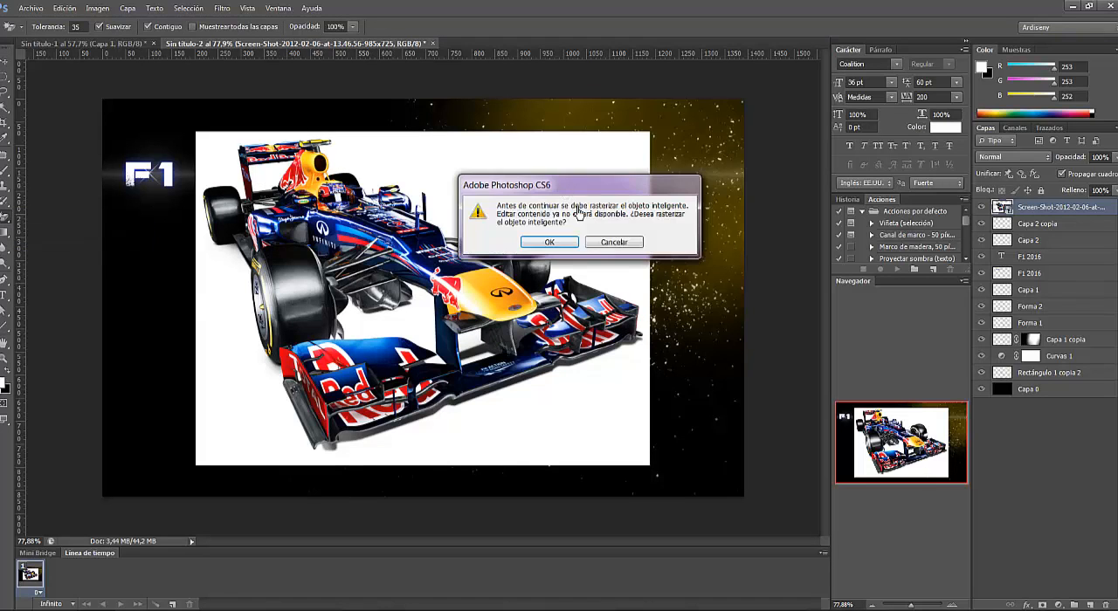
pyautogui.click(548, 243)
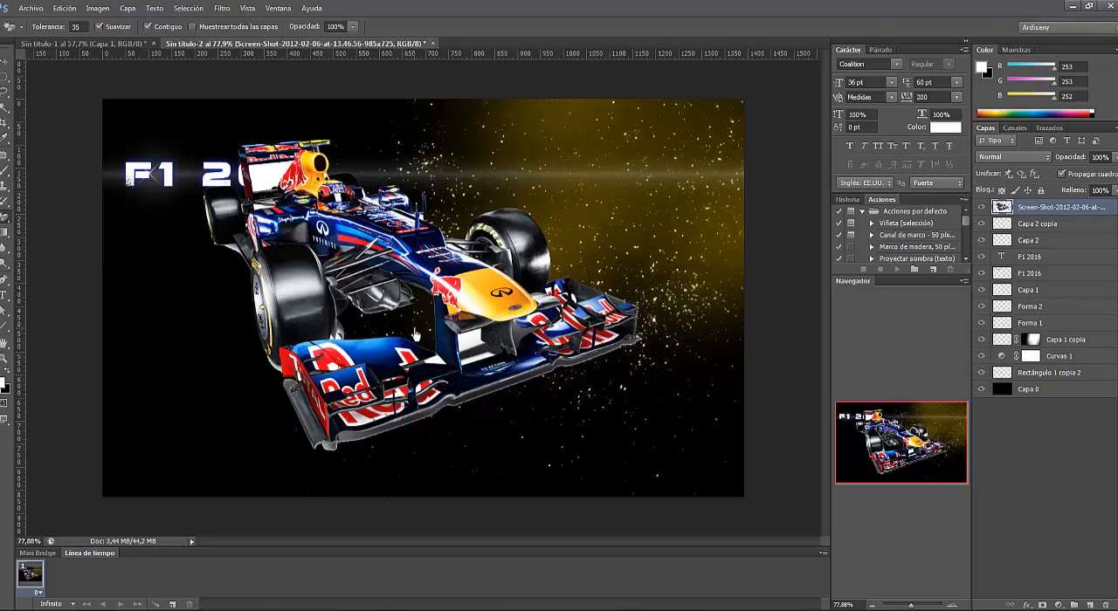
pyautogui.click(274, 190)
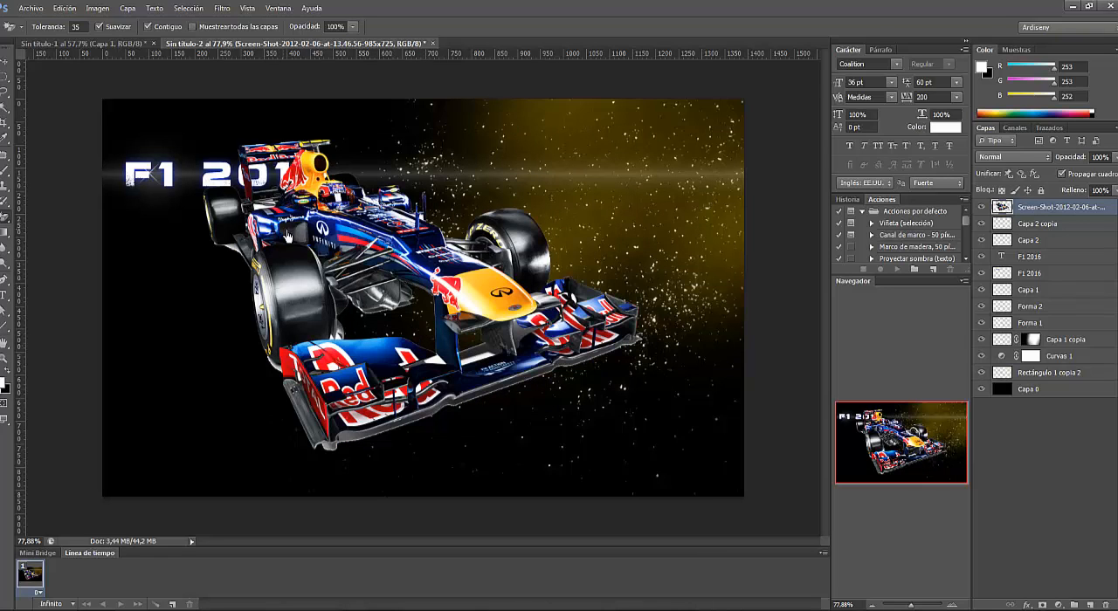
# - Rotate the car by -11.62° with Free Transform and move it into the poster's lower-left corner, below the F1 2016 title
pyautogui.click(65, 8)
pyautogui.click(143, 286)
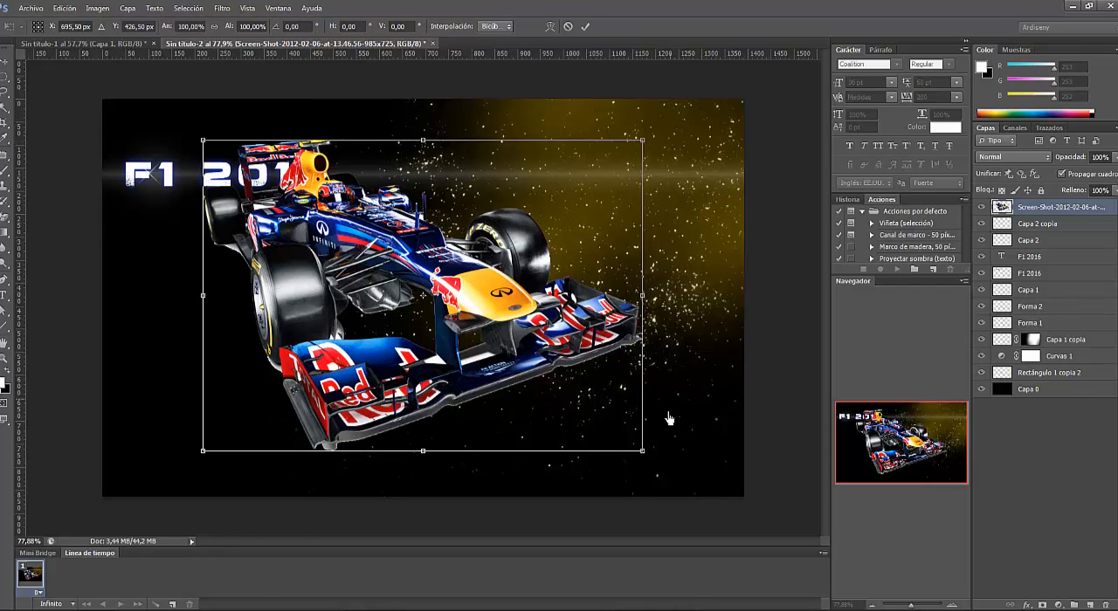
pyautogui.moveTo(660, 464); pyautogui.dragTo(738, 372)
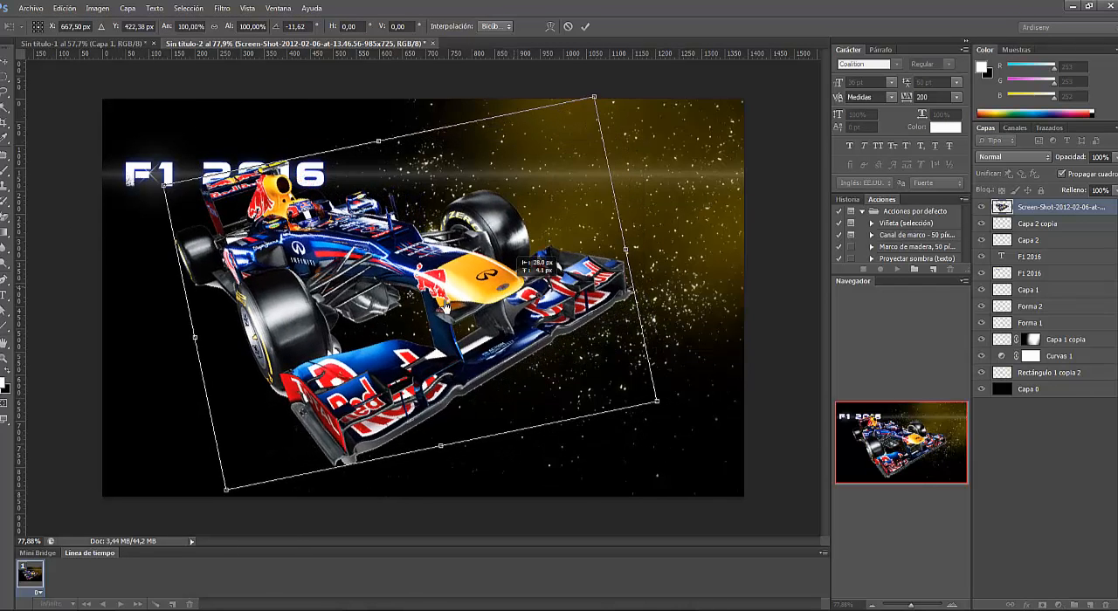
pyautogui.moveTo(574, 264); pyautogui.dragTo(396, 343)
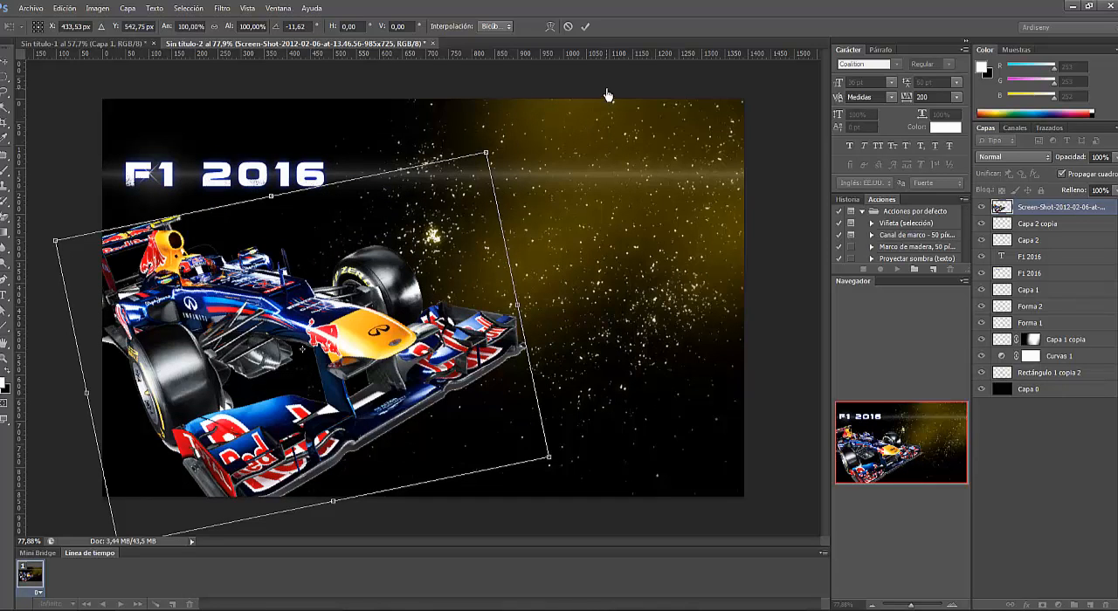
pyautogui.click(585, 26)
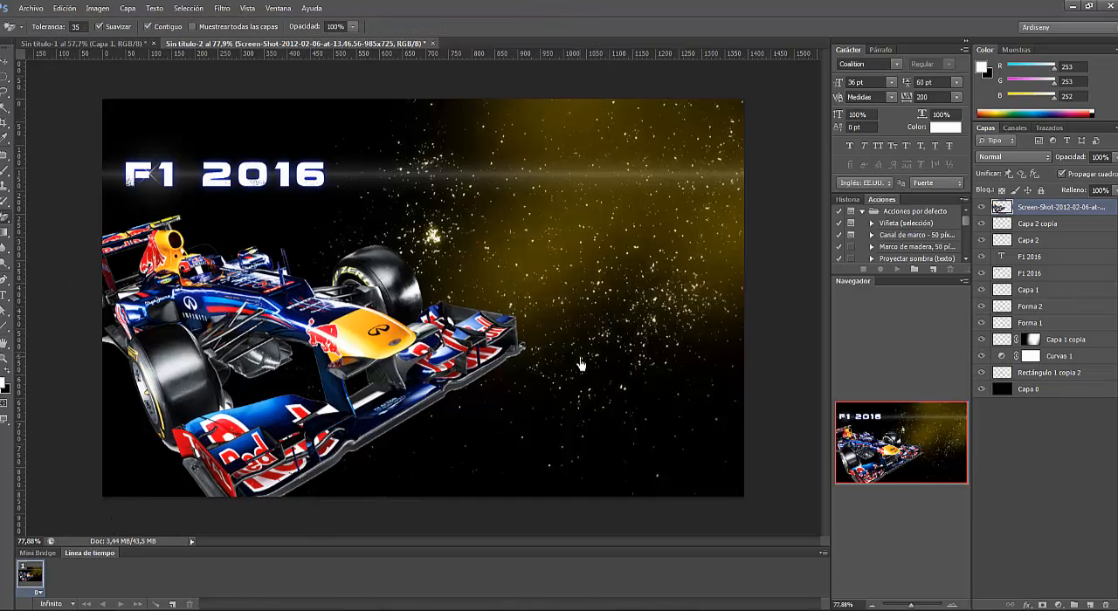
# - Duplicate the car layer twice within the same document, keeping the default layer names
pyautogui.rightClick(1051, 210)
pyautogui.click(1011, 207)
pyautogui.click(661, 193)
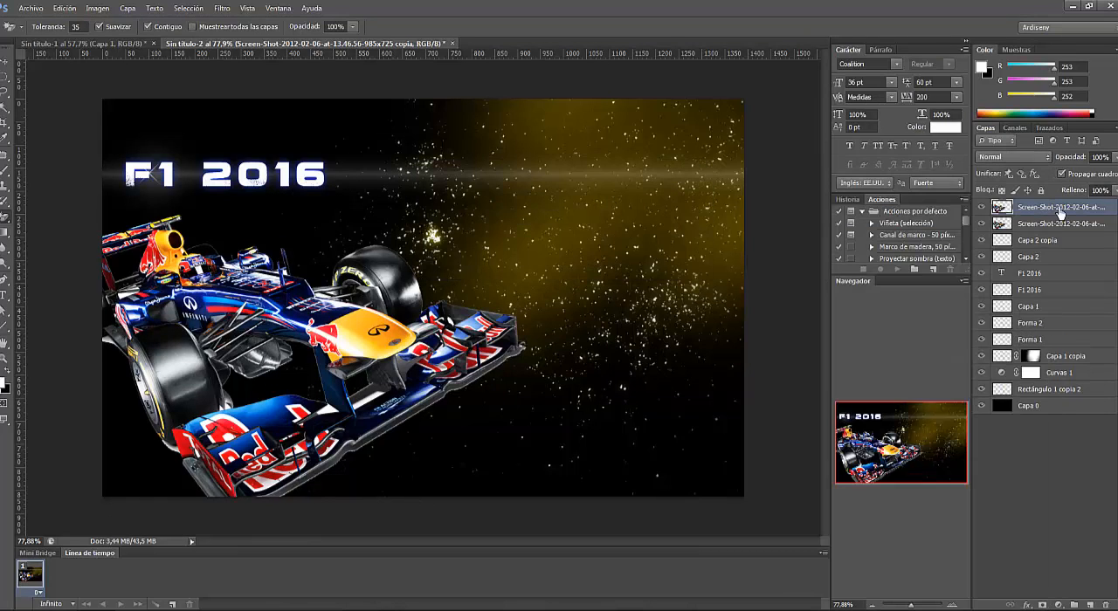
pyautogui.rightClick(1059, 212)
pyautogui.click(881, 213)
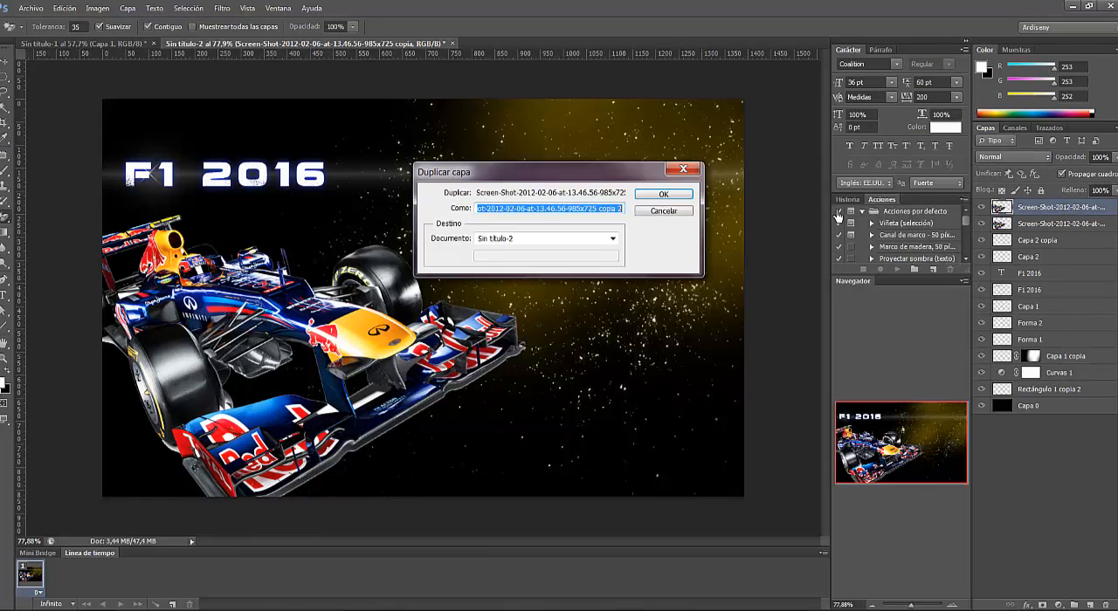
pyautogui.click(664, 194)
# - Rename the three car layers, from lowest to highest, as "radial", "coche" and "desenfoque"
pyautogui.doubleClick(1041, 240)
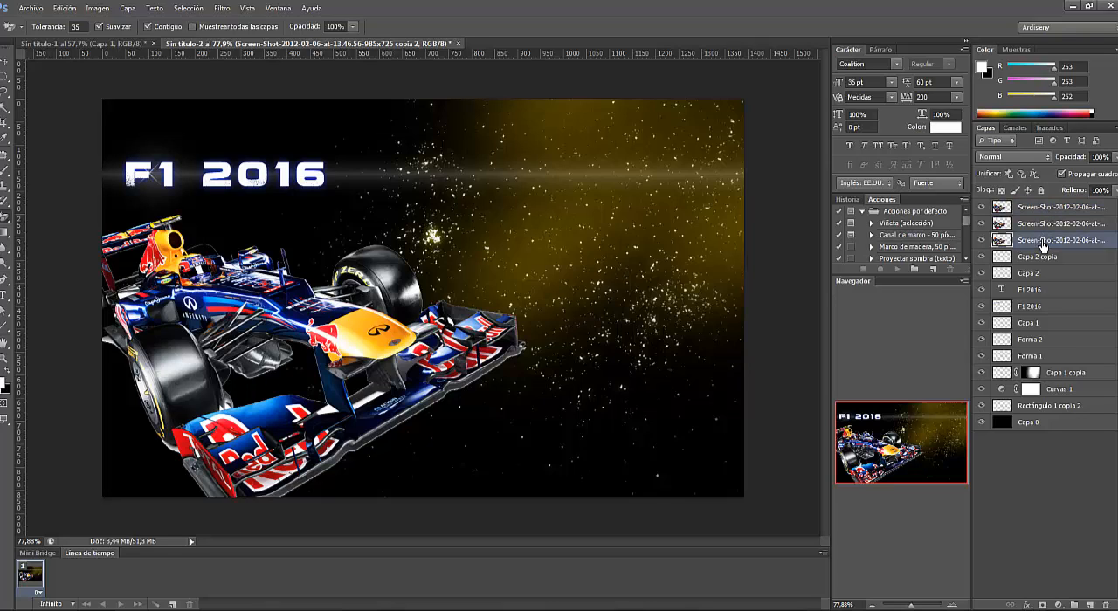
pyautogui.write('rad')
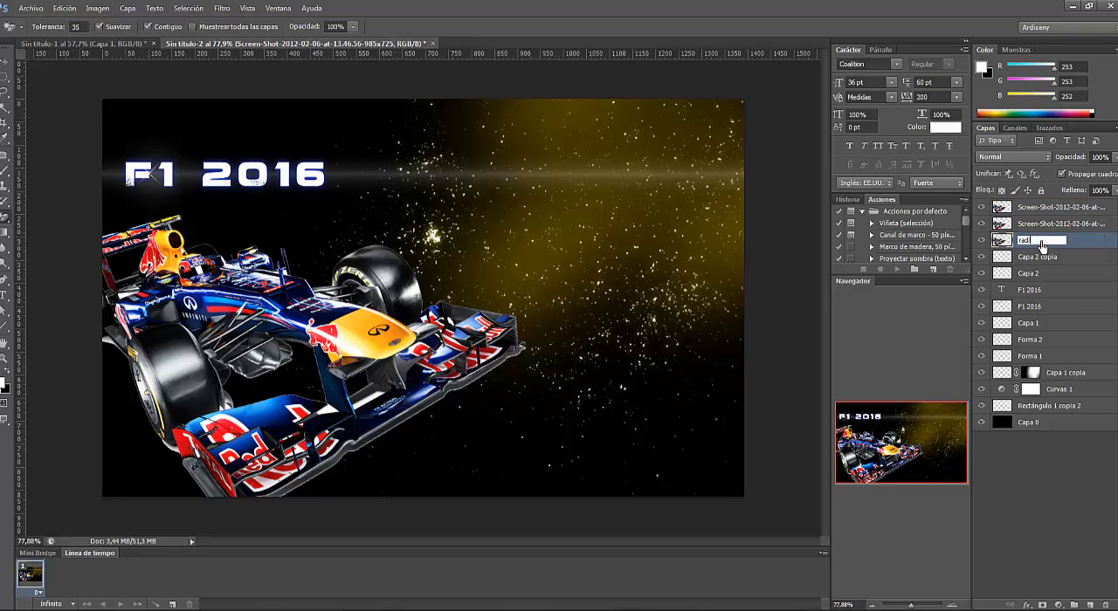
pyautogui.write('ial')
pyautogui.press('Return')
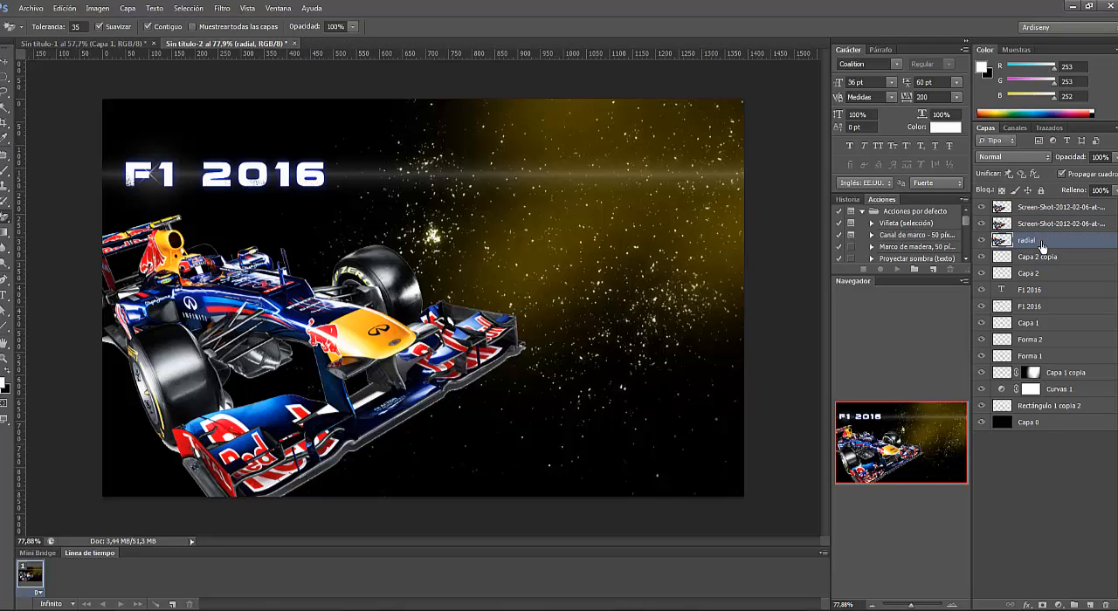
pyautogui.doubleClick(1049, 223)
pyautogui.write('coc')
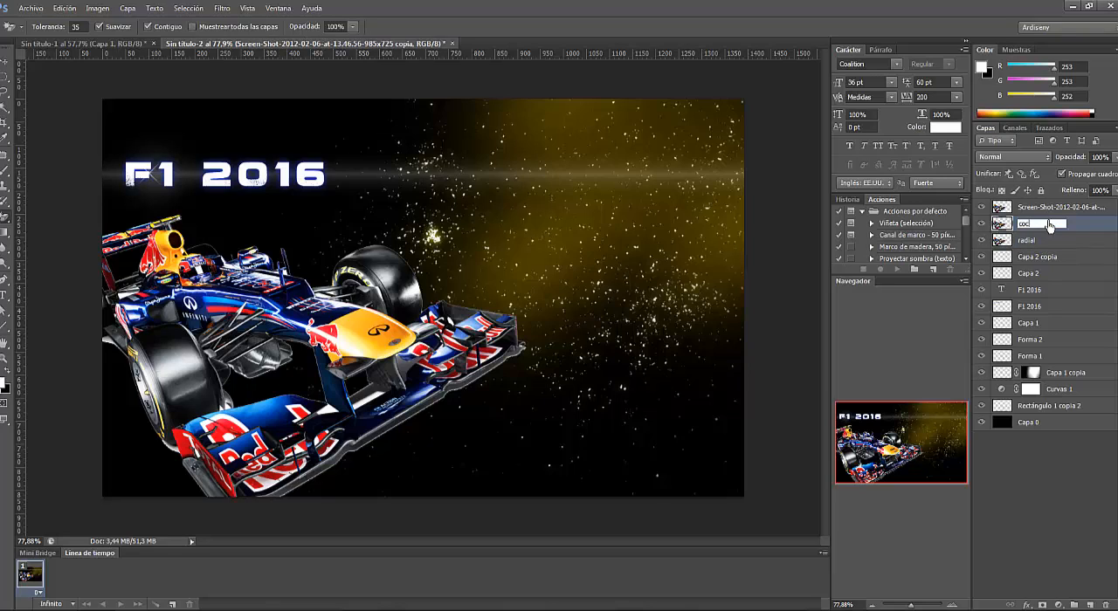
pyautogui.write('he')
pyautogui.press('Return')
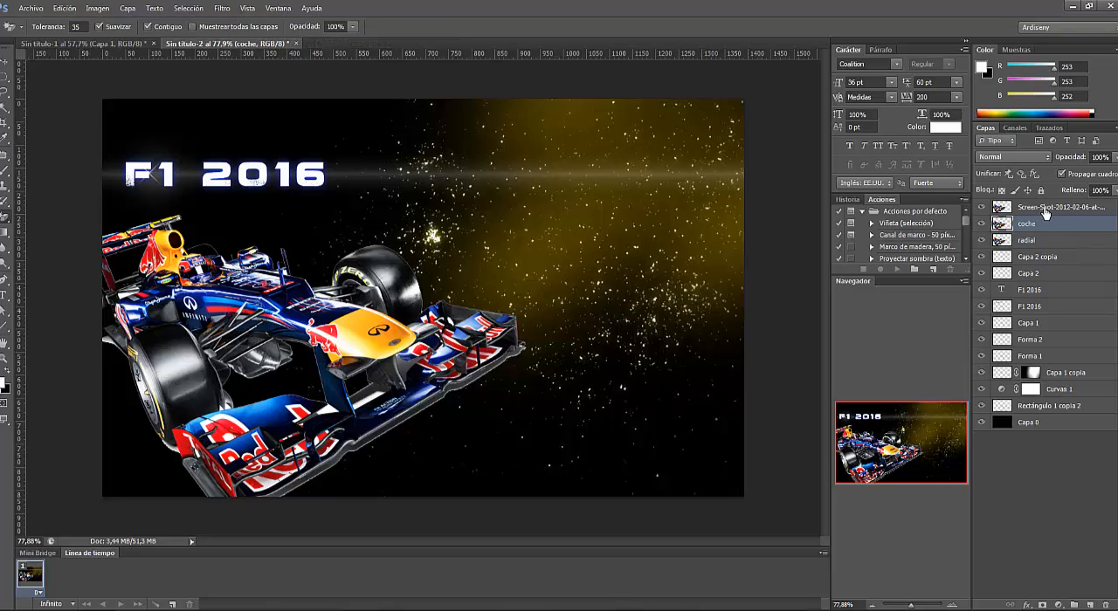
pyautogui.doubleClick(1046, 208)
pyautogui.write('desenf')
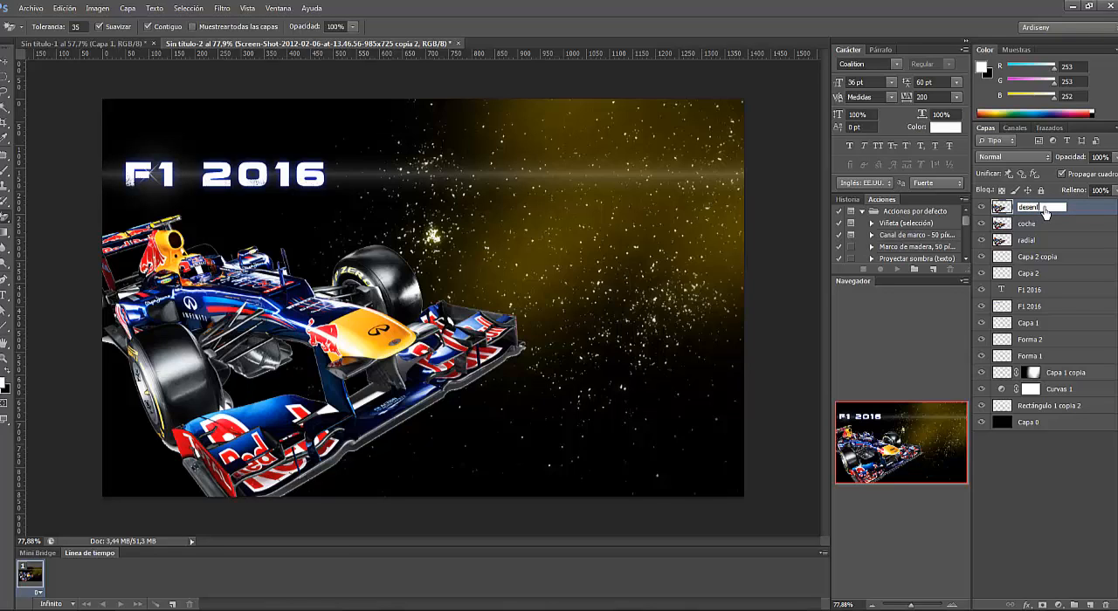
pyautogui.write('oque')
pyautogui.press('Return')
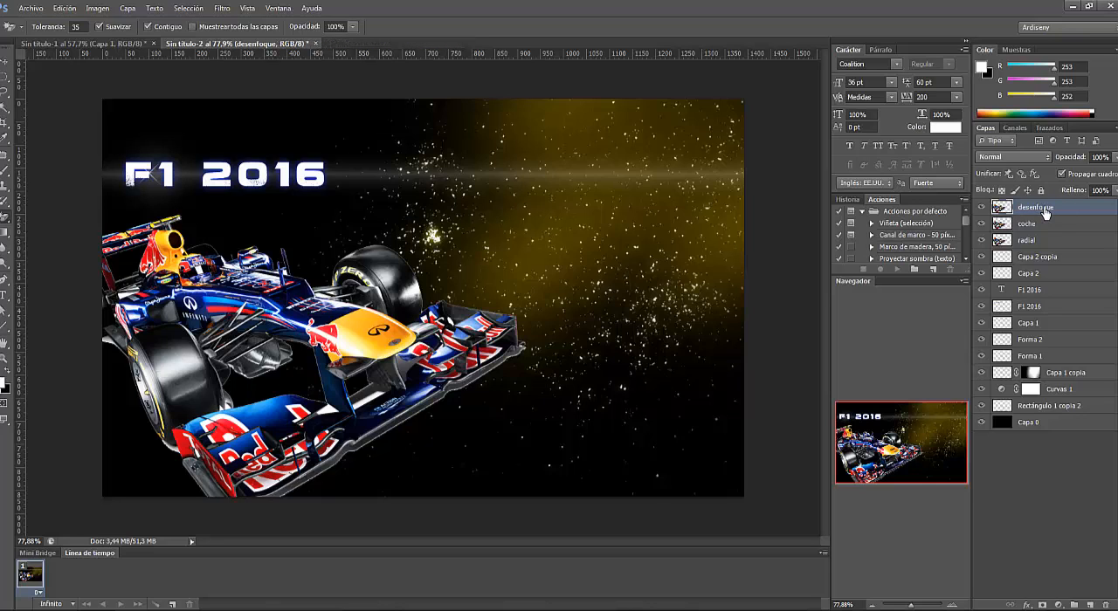
# - Apply a Radial Blur to the "radial" layer with amount 75, the Zoom method and Buena quality
pyautogui.click(1041, 241)
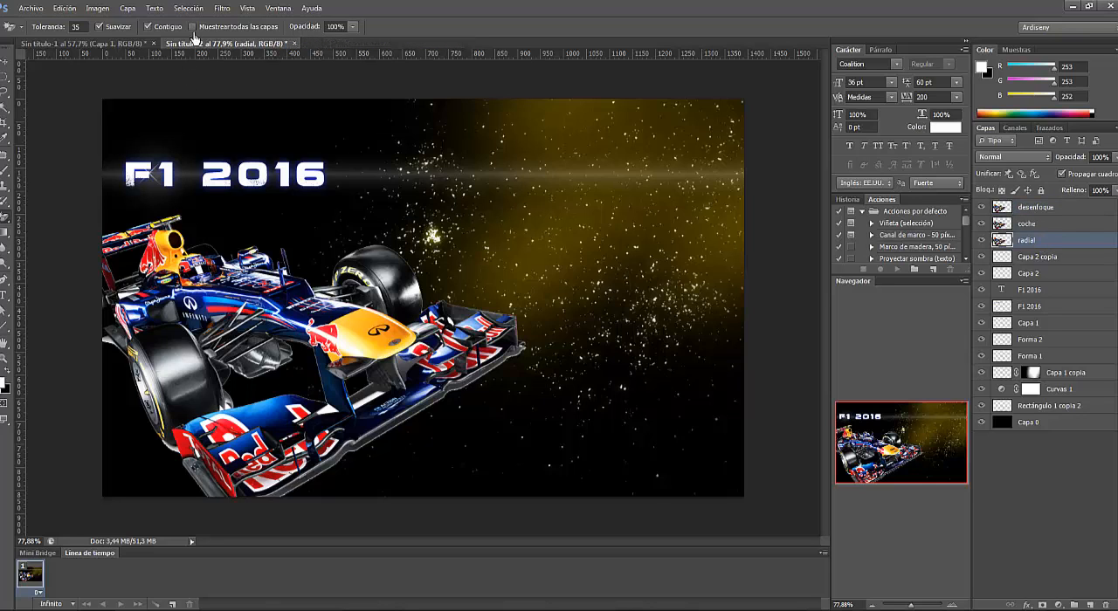
pyautogui.click(222, 8)
pyautogui.moveTo(276, 162)
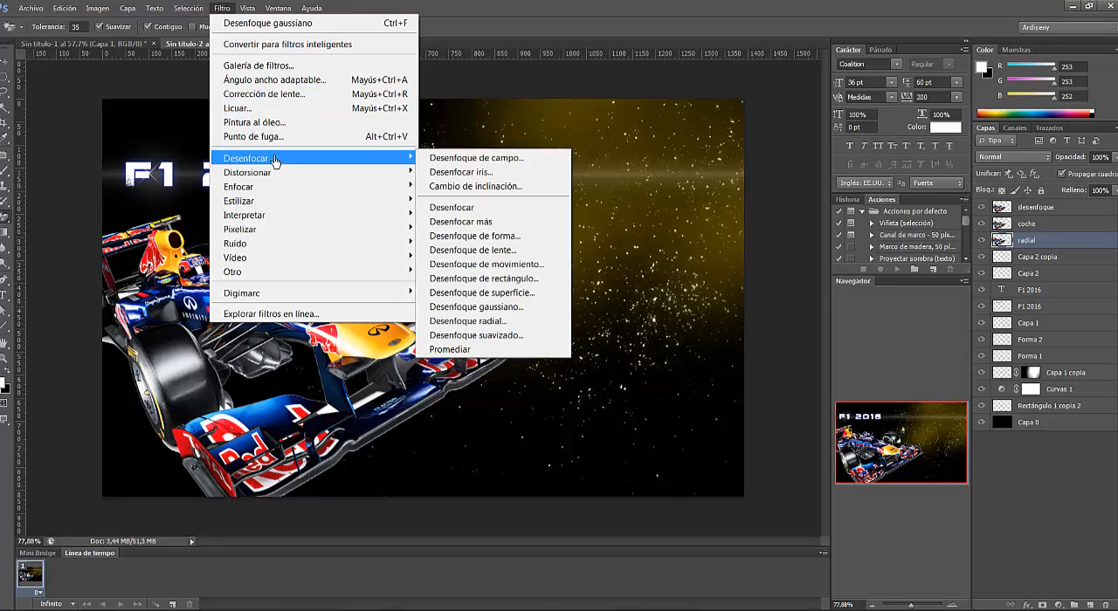
pyautogui.click(489, 320)
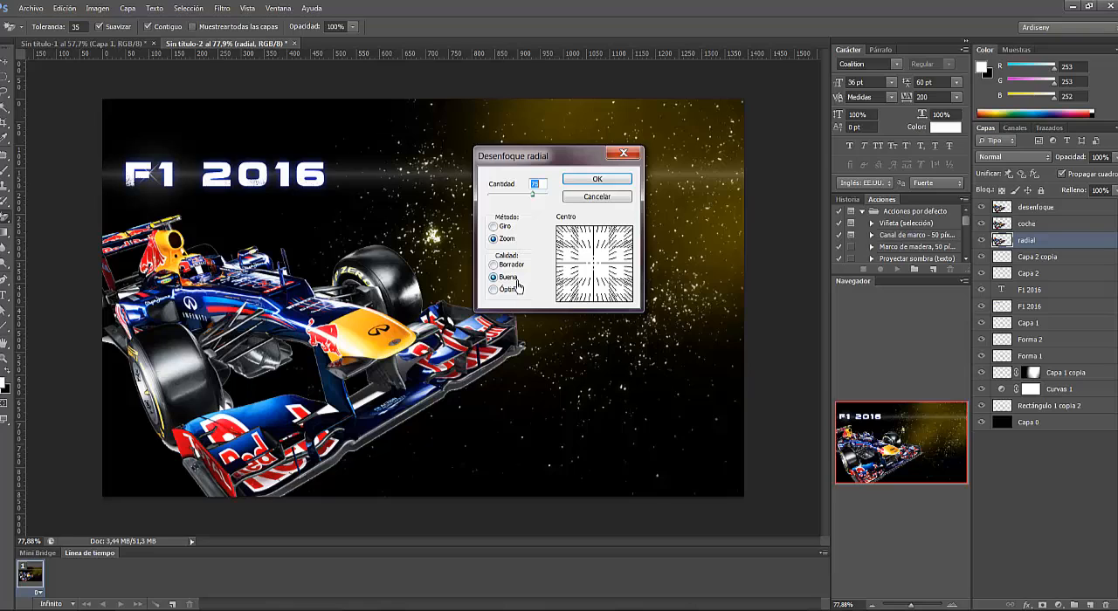
pyautogui.click(615, 189)
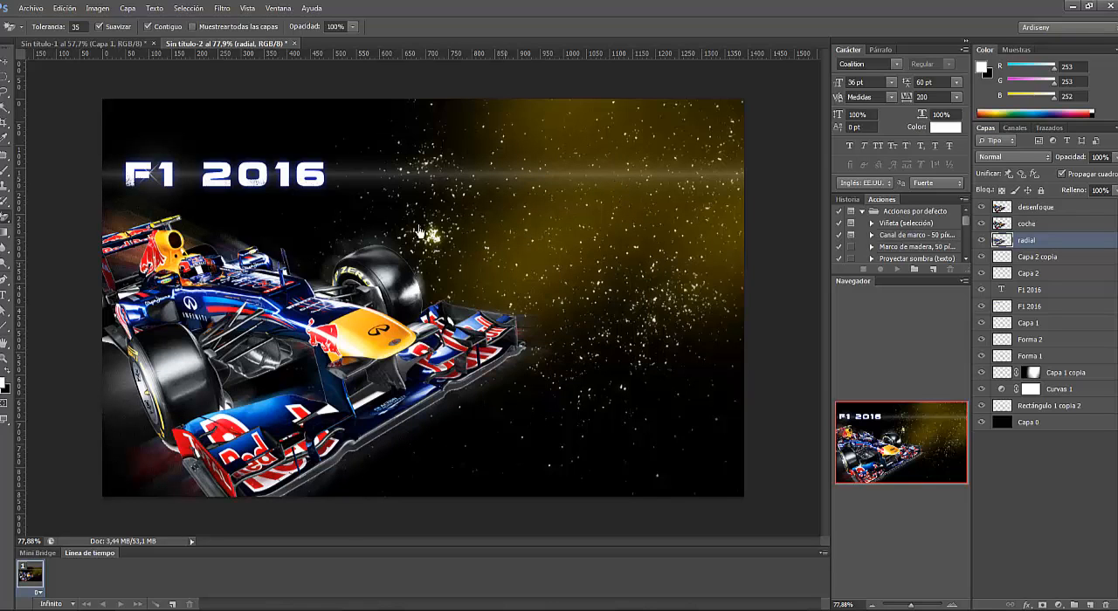
pyautogui.click(6, 64)
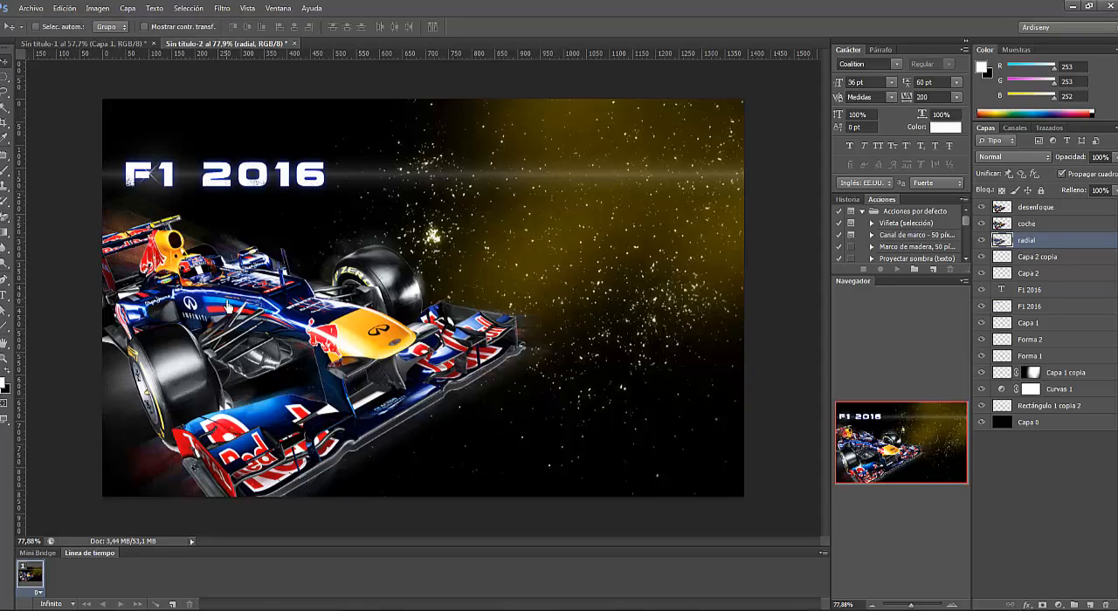
# - Apply a Gaussian Blur with a radius of about 6.6 px to the "desenfoque" layer and lower its opacity to 67%
pyautogui.click(1050, 211)
pyautogui.click(224, 11)
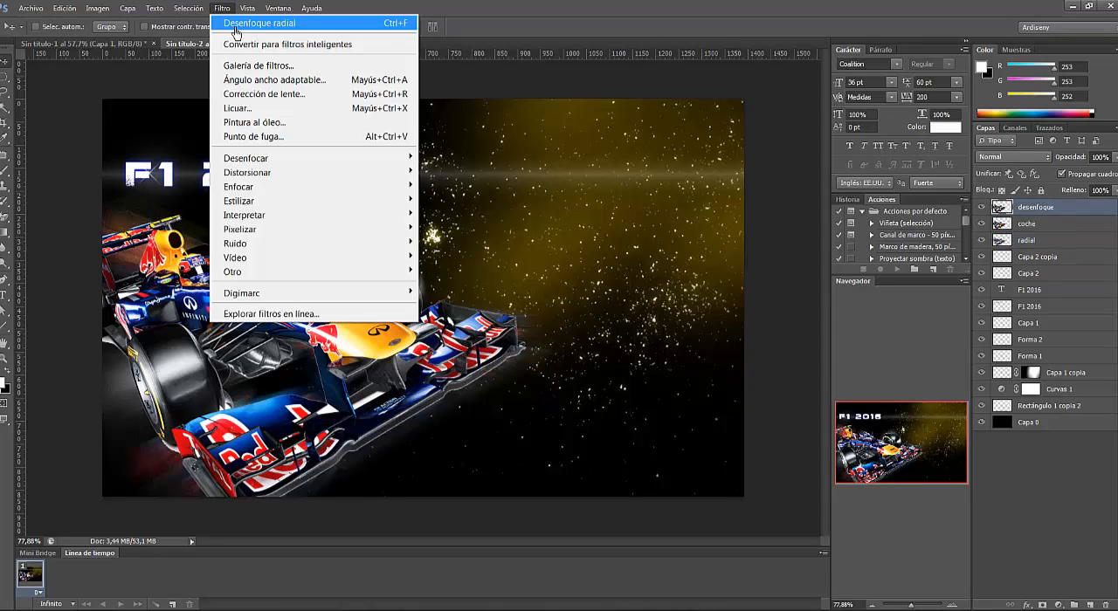
pyautogui.moveTo(269, 160)
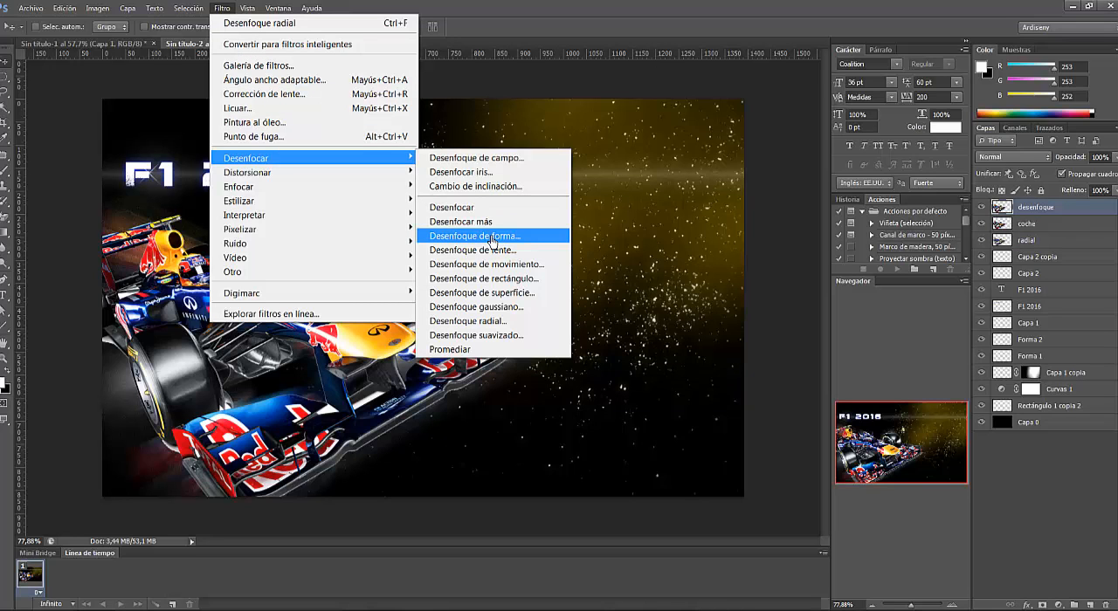
pyautogui.click(476, 306)
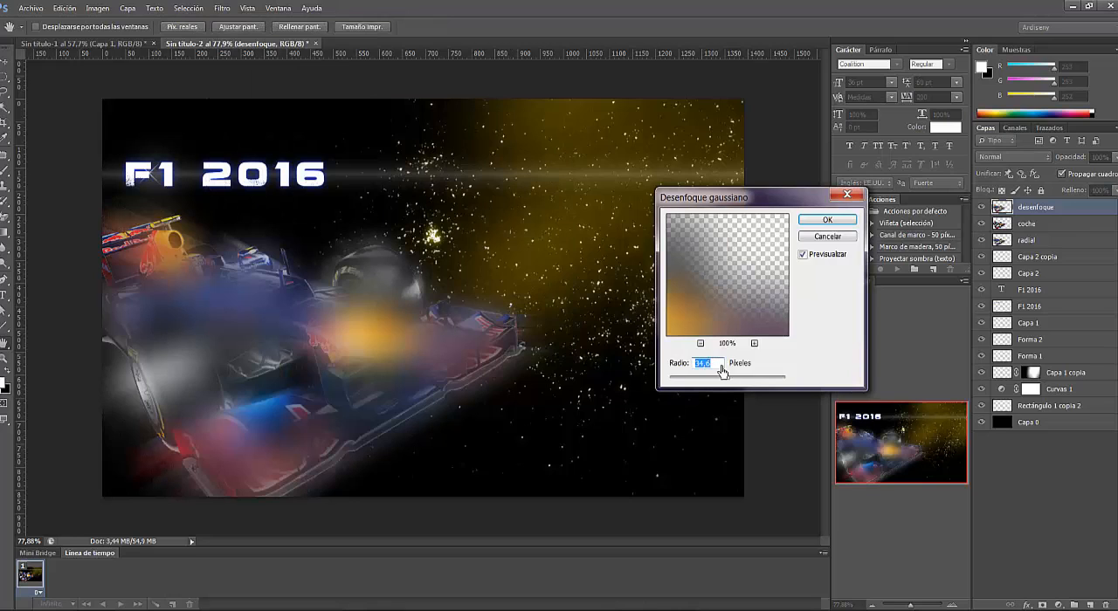
pyautogui.moveTo(725, 382)
pyautogui.mouseDown()
pyautogui.moveTo(713, 382)
pyautogui.moveTo(781, 381)
pyautogui.moveTo(694, 381)
pyautogui.moveTo(706, 383)
pyautogui.mouseUp()
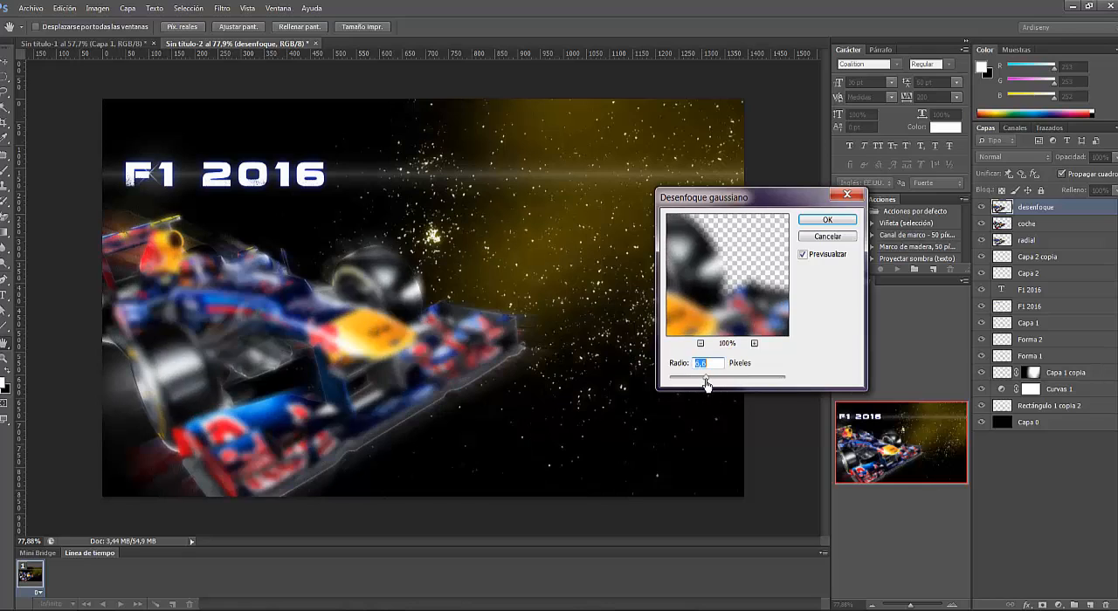
pyautogui.click(827, 220)
pyautogui.click(1114, 158)
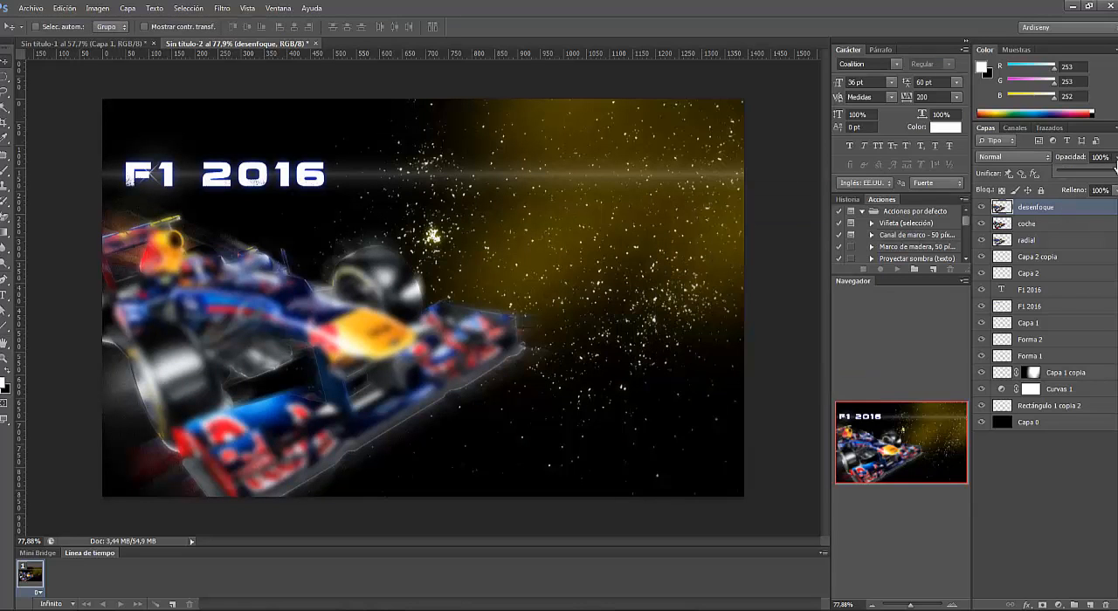
pyautogui.moveTo(1115, 176)
pyautogui.mouseDown()
pyautogui.moveTo(1088, 176)
pyautogui.moveTo(1099, 176)
pyautogui.mouseUp()
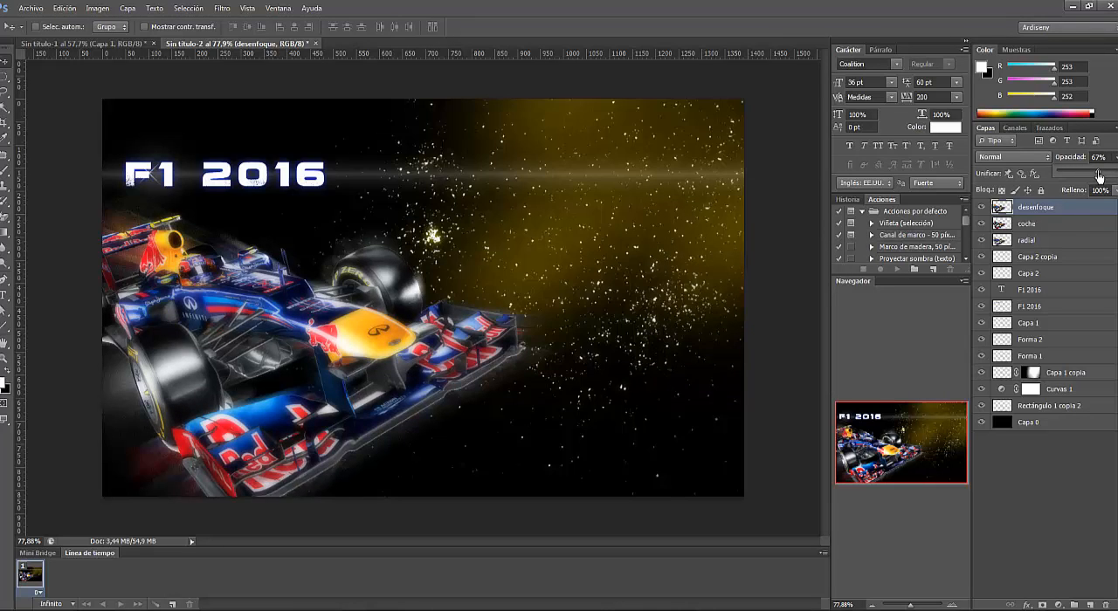
# - Hide and show the "coche" layer to compare the poster with and without the sharp car
pyautogui.click(1038, 227)
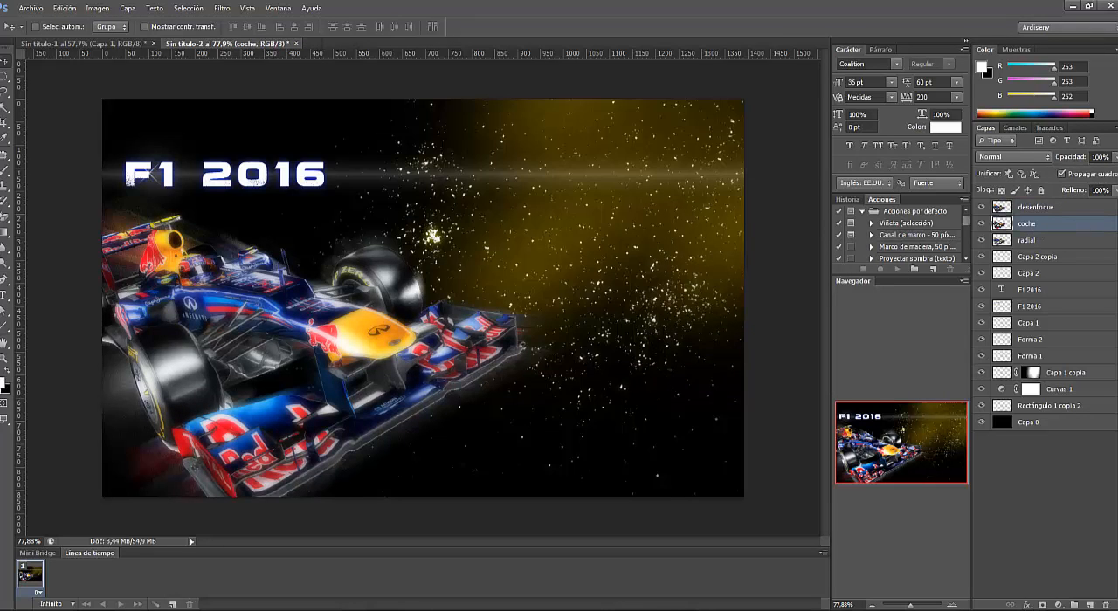
pyautogui.click(1115, 158)
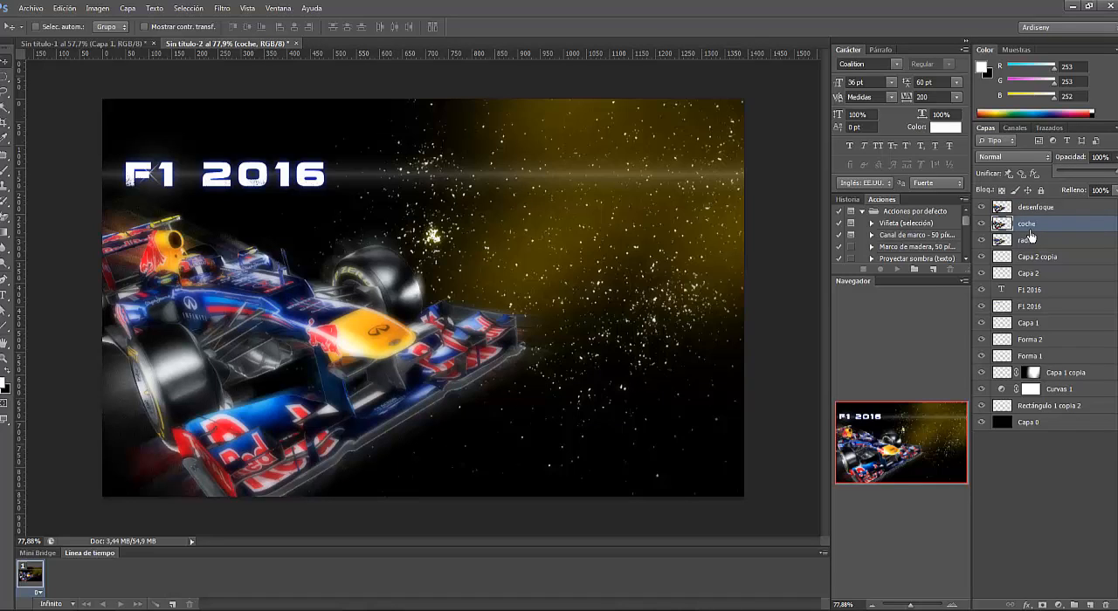
pyautogui.click(982, 223)
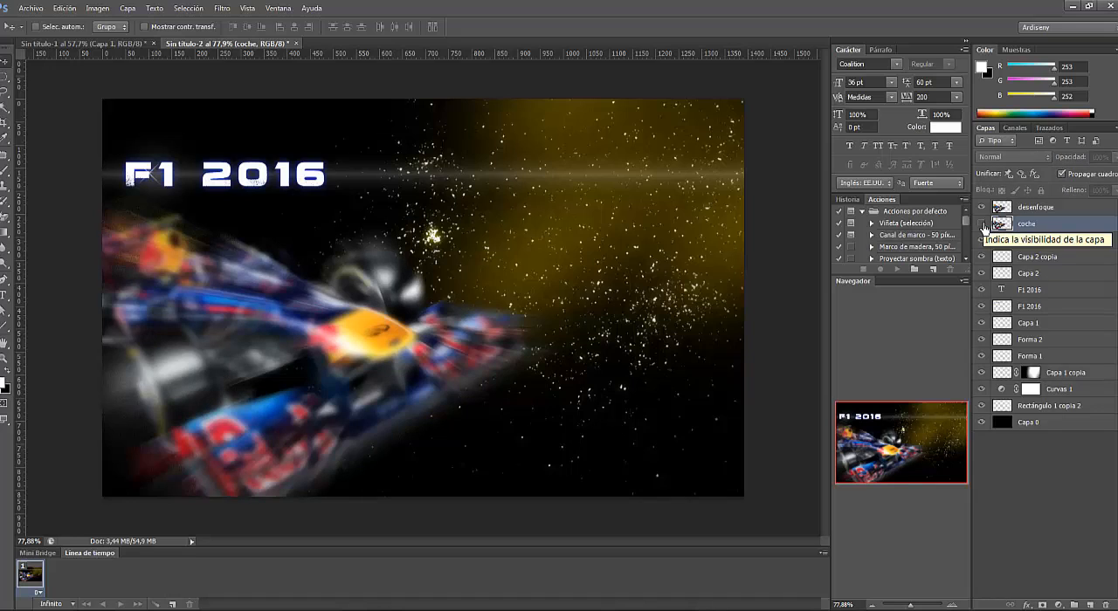
pyautogui.click(981, 224)
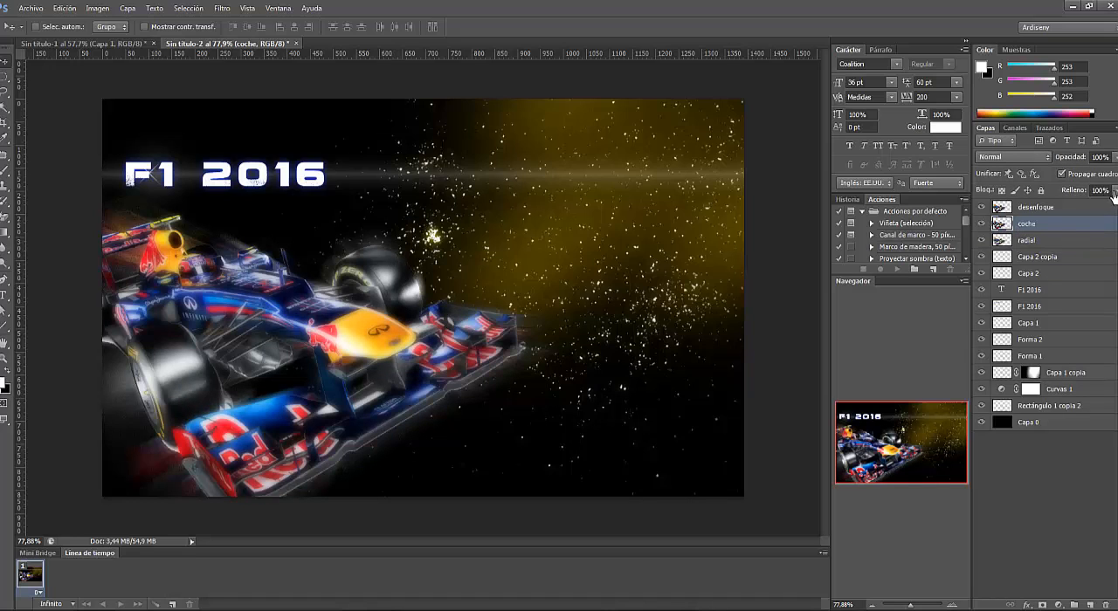
# - Try lowering the "coche" layer's opacity to 81%, and select the "desenfoque" layer
pyautogui.click(1115, 157)
pyautogui.moveTo(1110, 172)
pyautogui.mouseDown()
pyautogui.moveTo(1081, 174)
pyautogui.moveTo(1107, 175)
pyautogui.mouseUp()
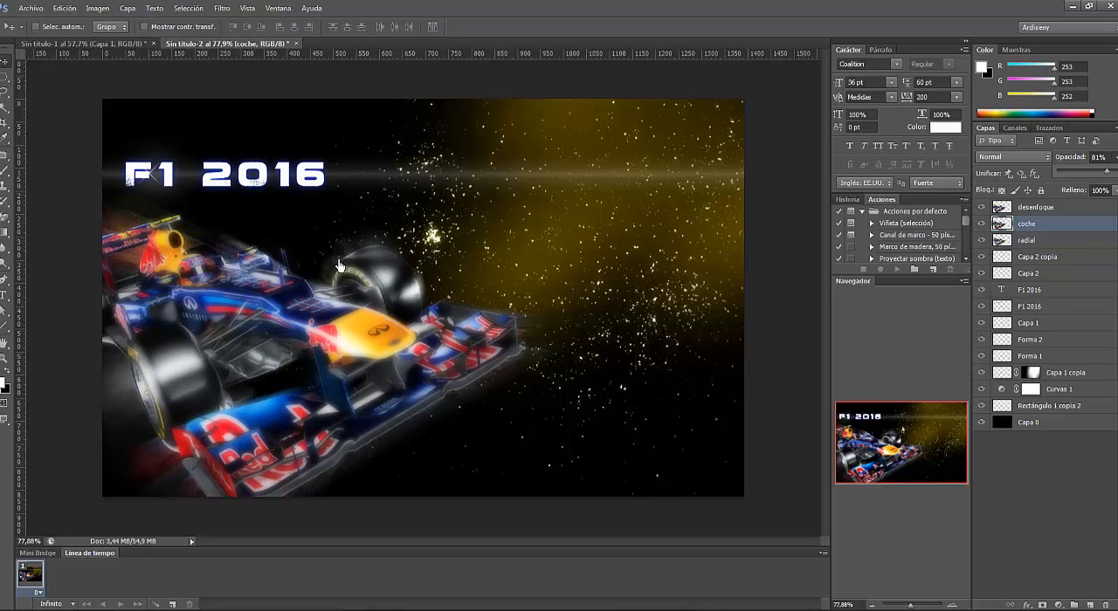
pyautogui.click(1036, 209)
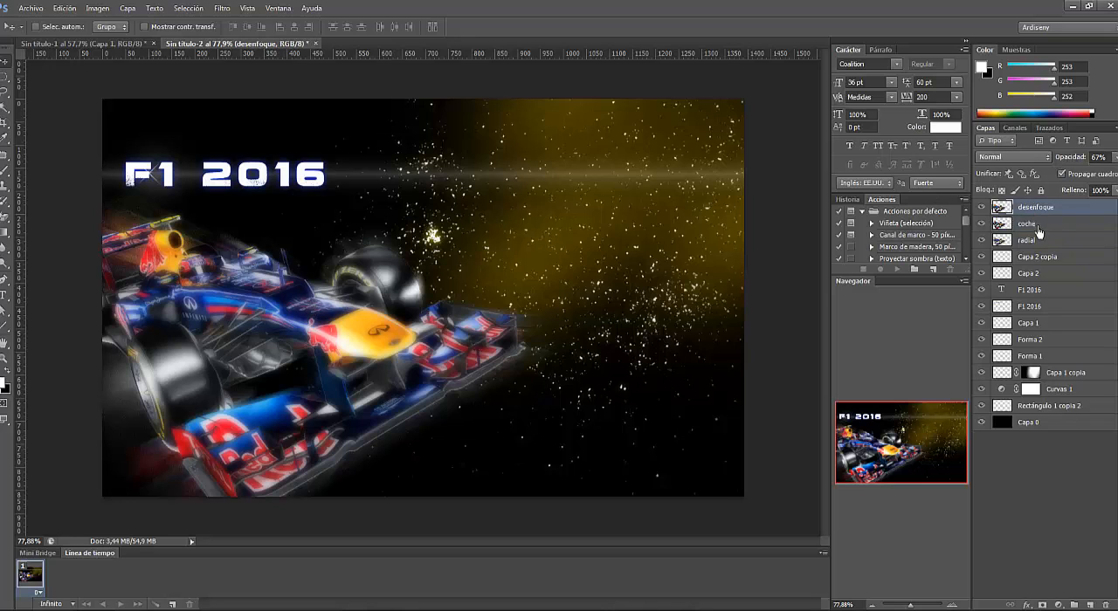
# - Move the "desenfoque", "coche" and "radial" layers together down the stack, directly above "Capa 0"
pyautogui.rightClick(1039, 239)
pyautogui.click(1062, 232)
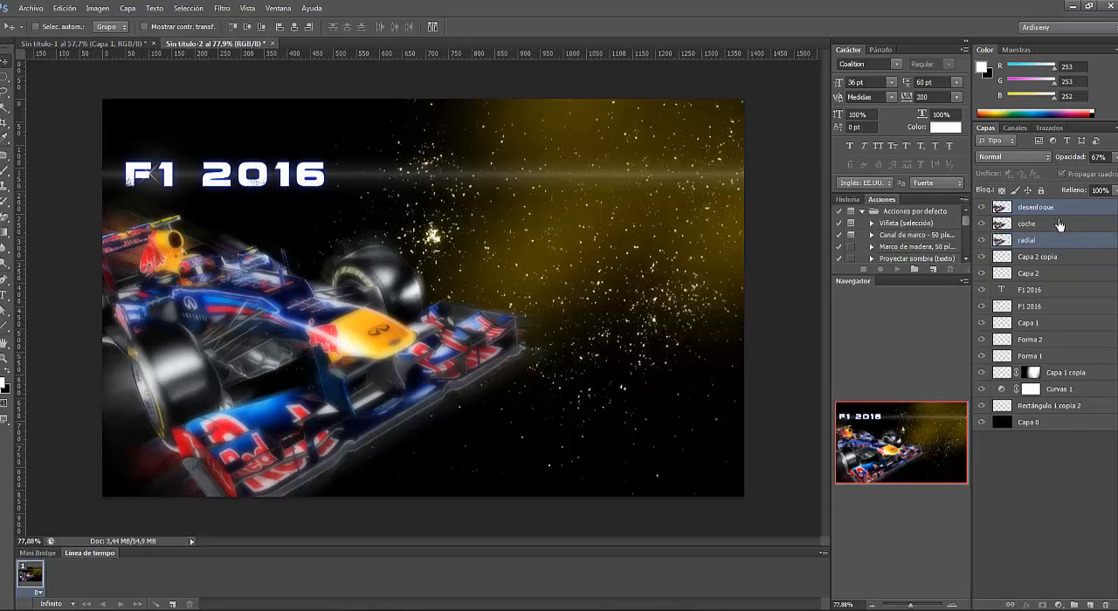
pyautogui.click(1057, 238)
pyautogui.keyDown('shift'); pyautogui.click(1059, 211); pyautogui.keyUp('shift')
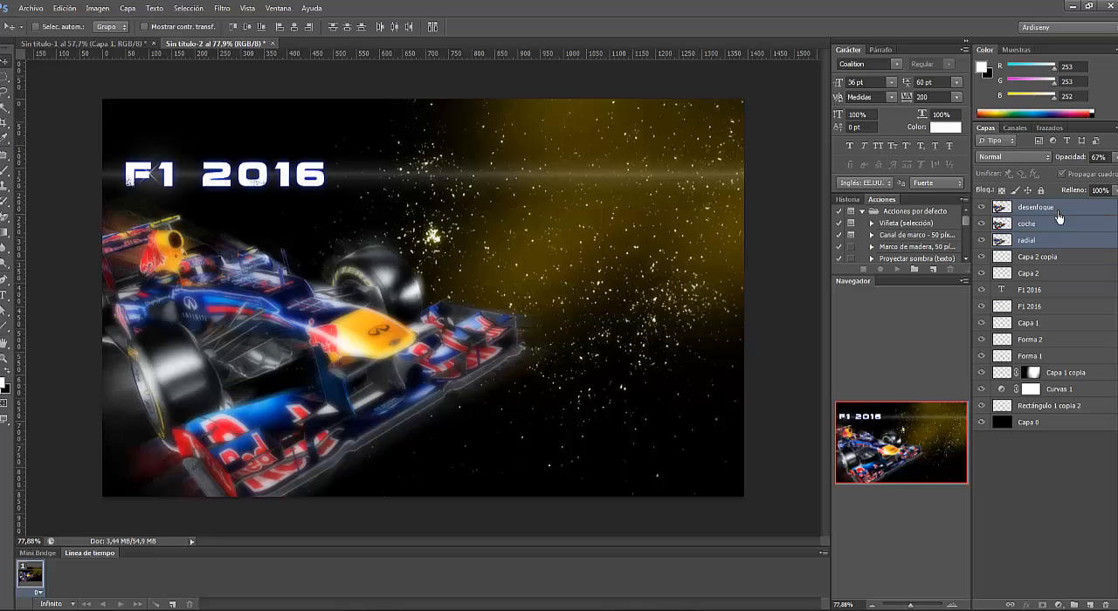
pyautogui.moveTo(1035, 213); pyautogui.dragTo(1054, 424)
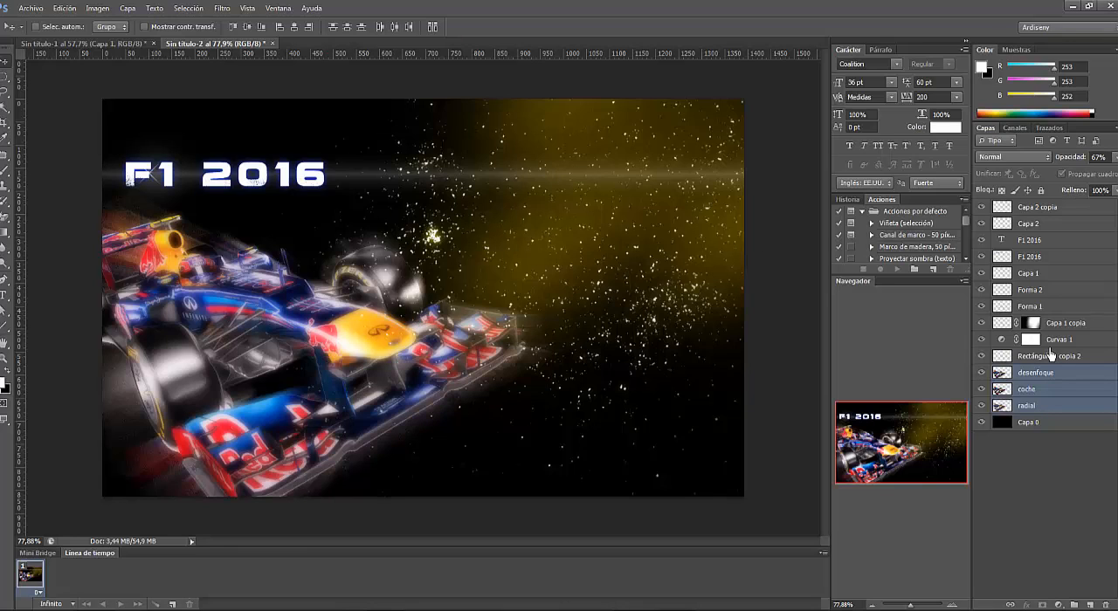
pyautogui.click(1066, 375)
pyautogui.click(1090, 365)
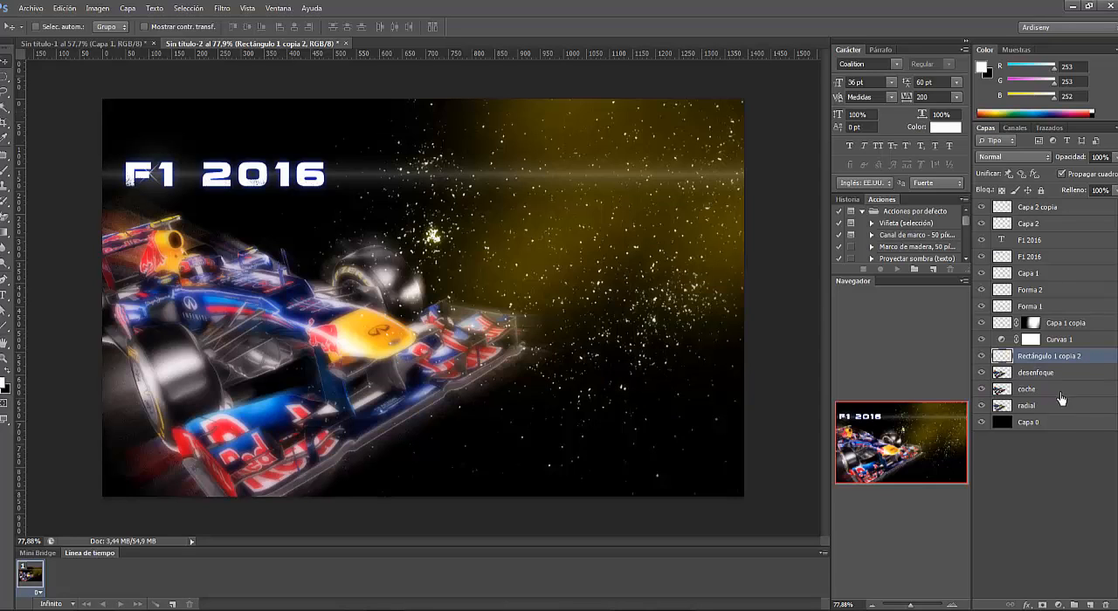
# - Add a new layer directly above "Capa 0" and set the Brush tool's foreground colour to bright yellow (RGB 241, 233, 2)
pyautogui.click(1055, 425)
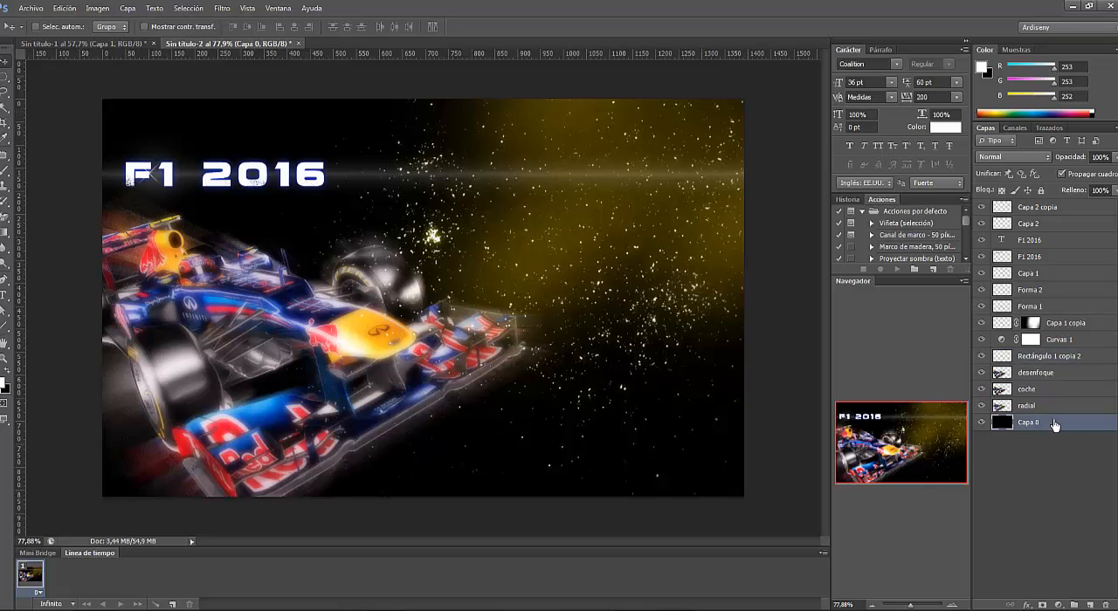
pyautogui.click(1089, 605)
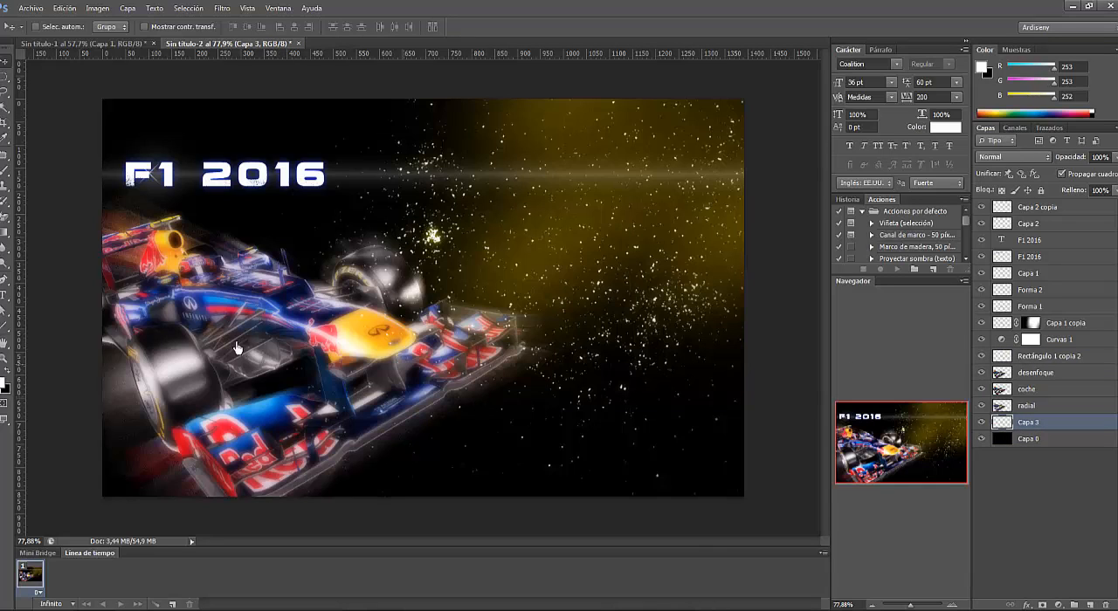
pyautogui.rightClick(5, 172)
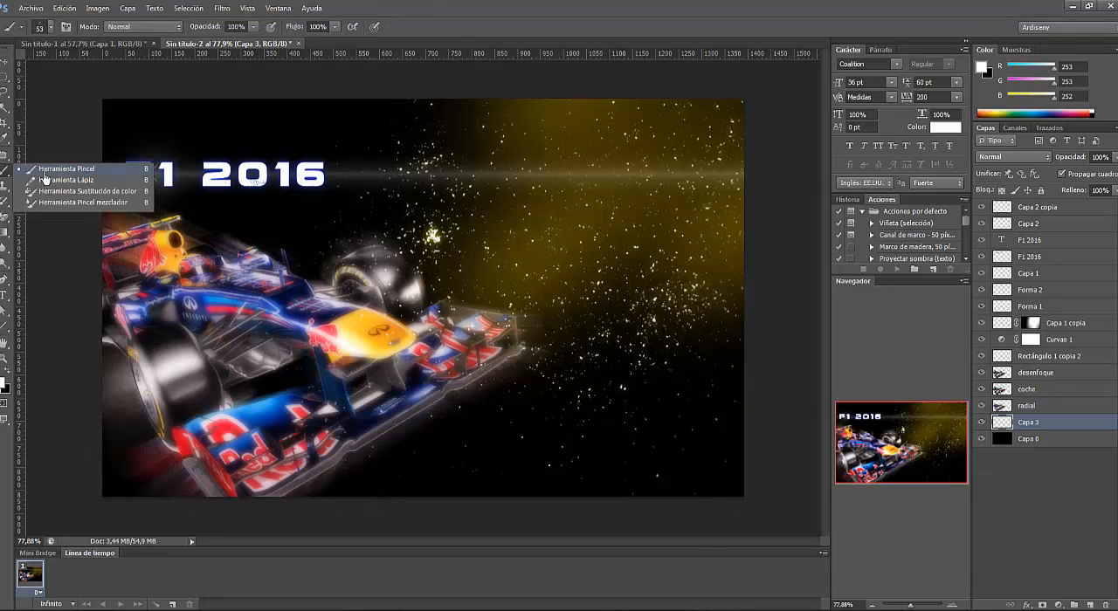
pyautogui.click(48, 175)
pyautogui.click(4, 391)
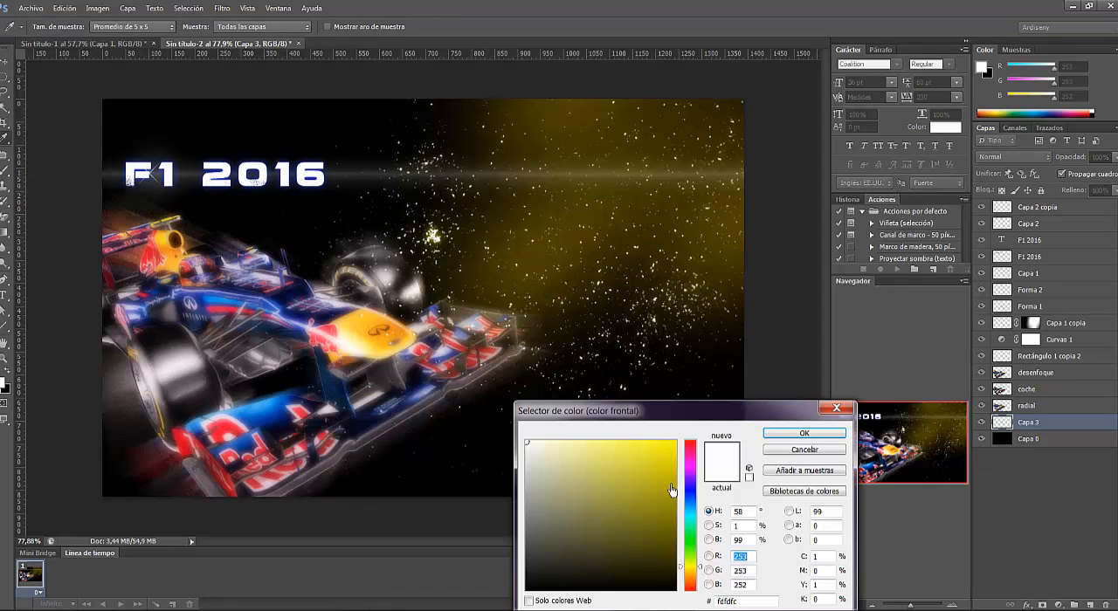
pyautogui.click(674, 449)
pyautogui.click(790, 434)
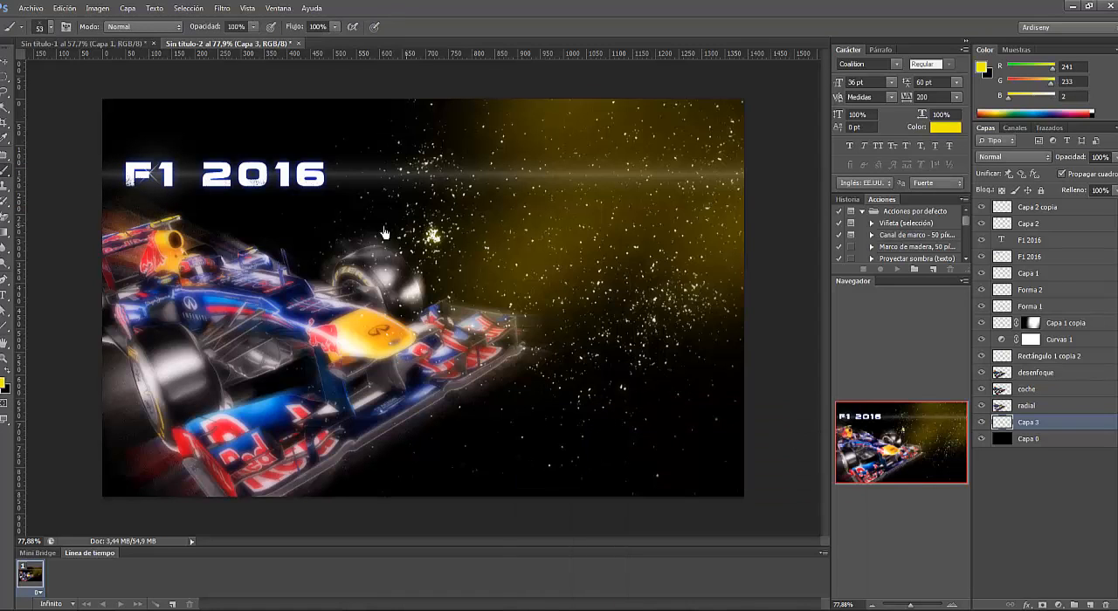
# - With a 21 px hard round brush, paint two straight yellow boundary lines, one behind the car and one across the poster's lower-left corner
pyautogui.click(50, 27)
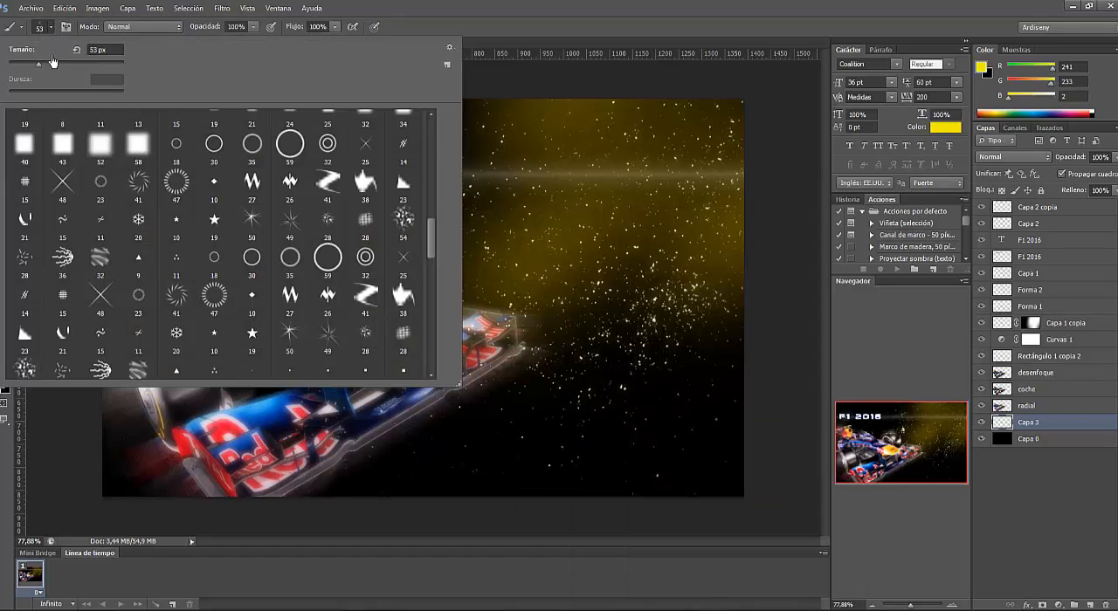
pyautogui.moveTo(429, 238); pyautogui.dragTo(433, 129)
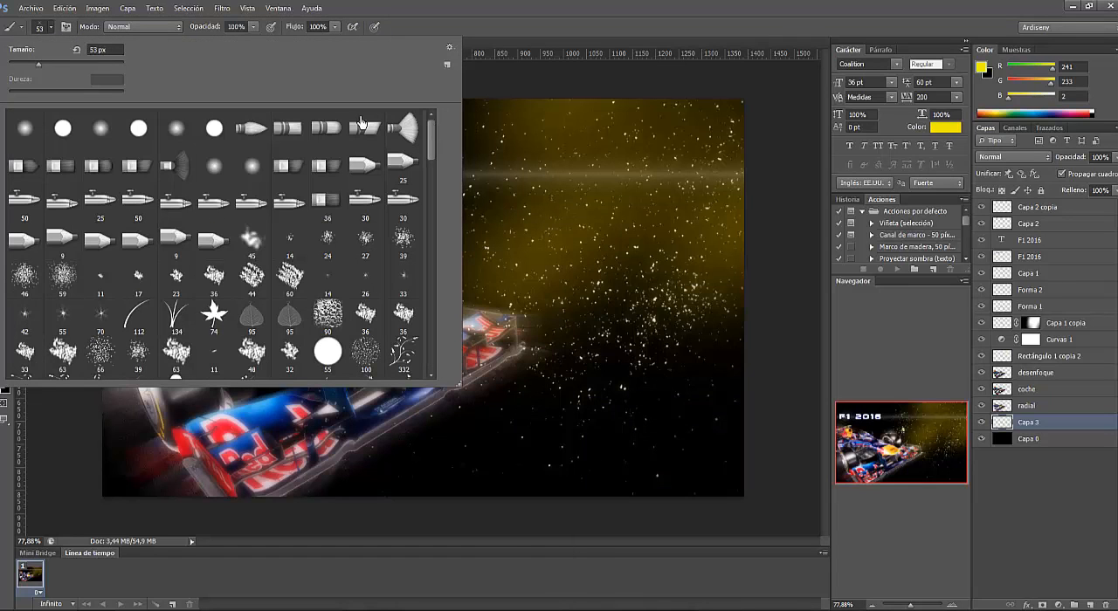
pyautogui.click(56, 134)
pyautogui.moveTo(39, 67); pyautogui.dragTo(19, 70)
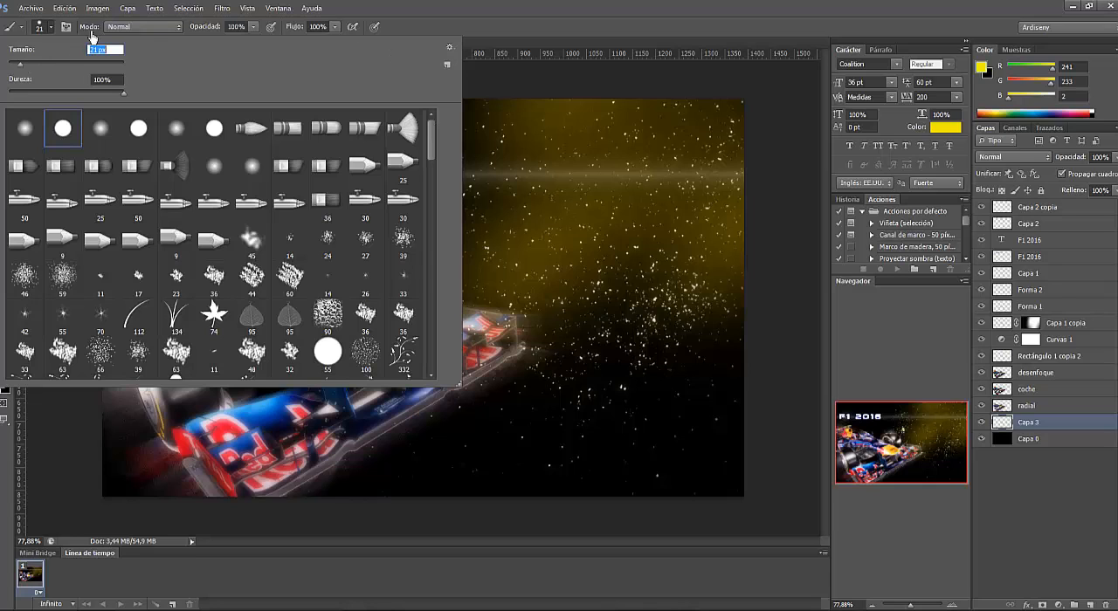
pyautogui.click(50, 27)
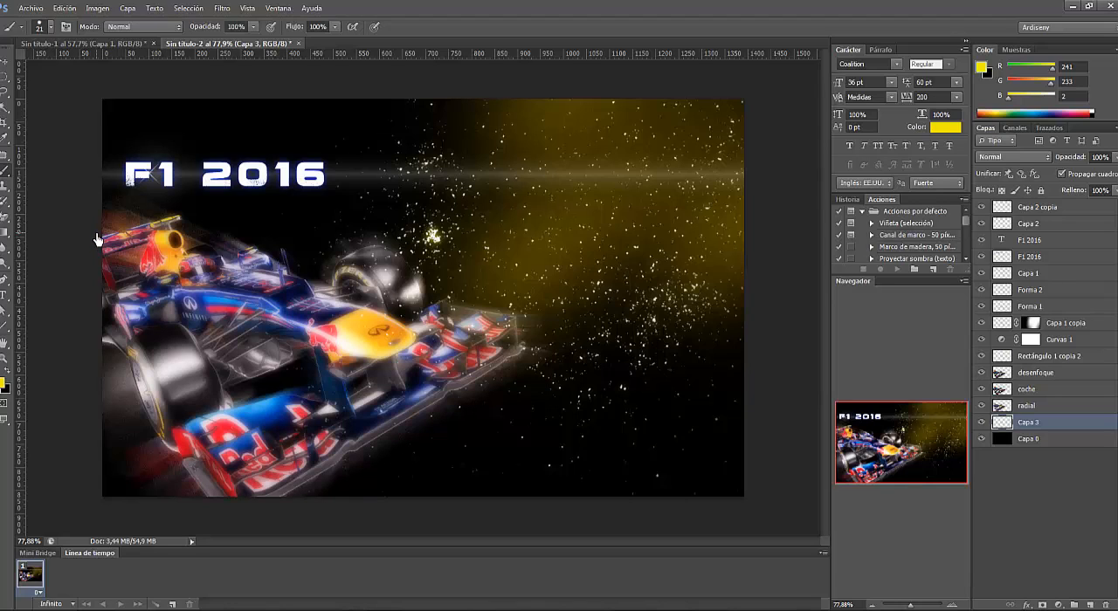
pyautogui.keyDown('shift'); pyautogui.click(754, 387); pyautogui.keyUp('shift')
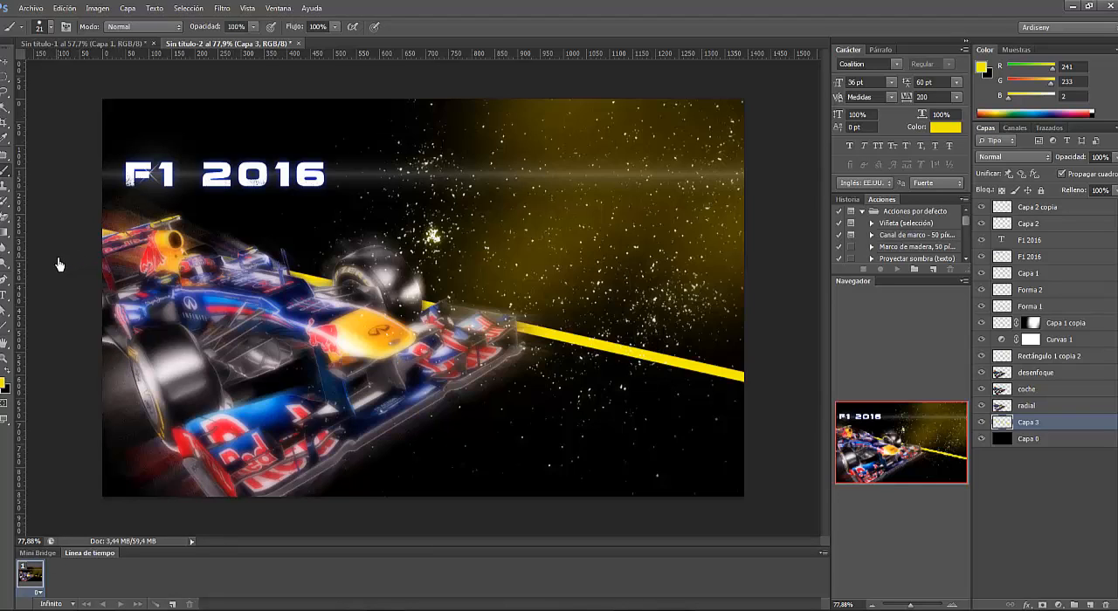
pyautogui.keyDown('shift'); pyautogui.click(166, 522); pyautogui.keyUp('shift')
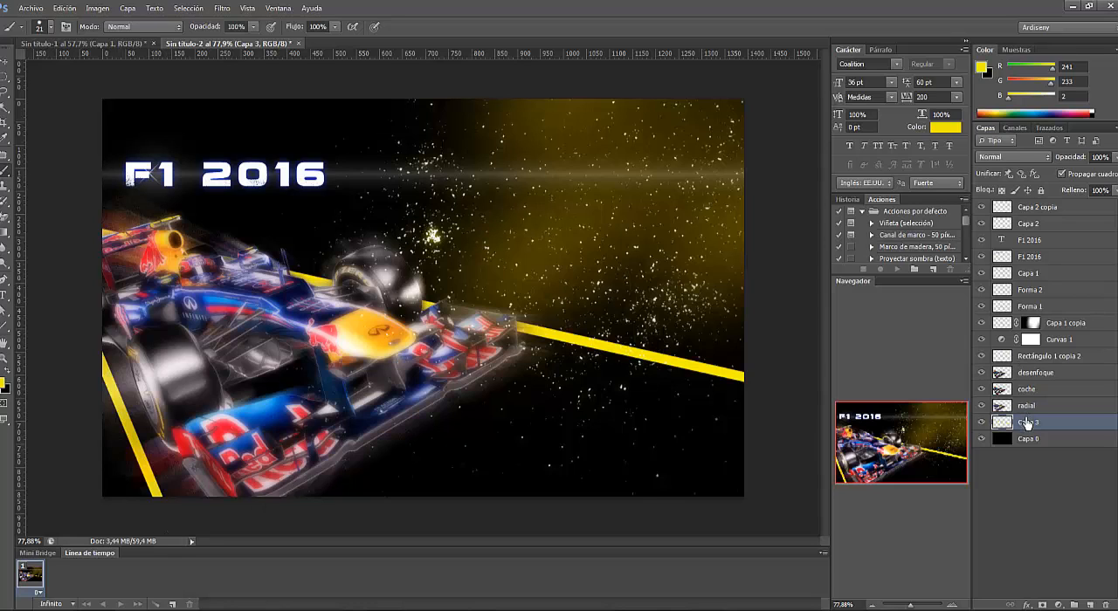
# - Fill the ground area between the two yellow lines with yellow using the Paint Bucket
pyautogui.click(7, 238)
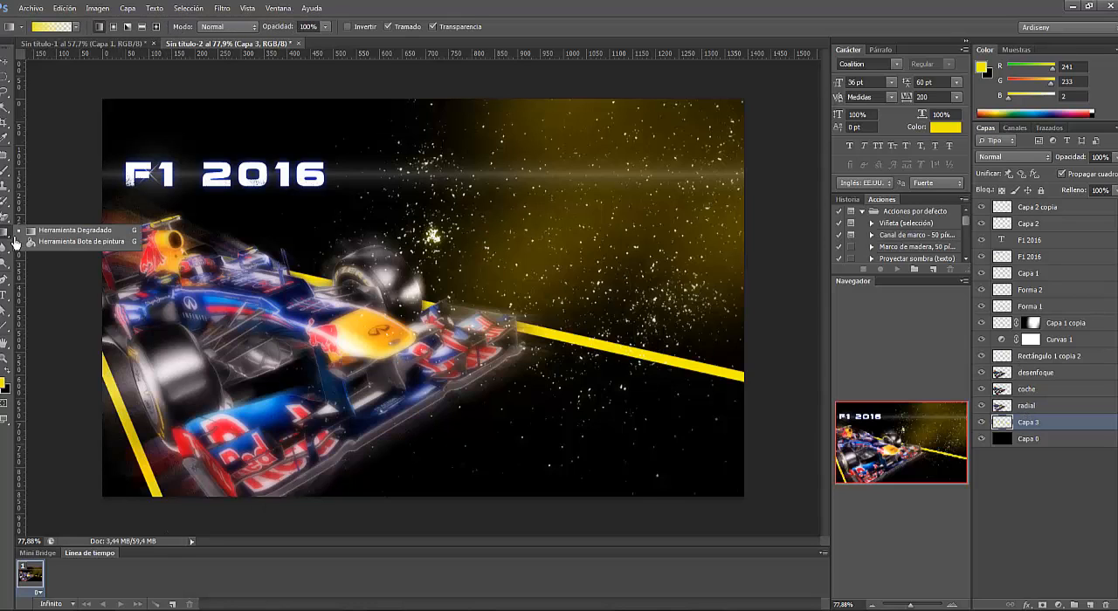
pyautogui.click(54, 247)
pyautogui.click(504, 445)
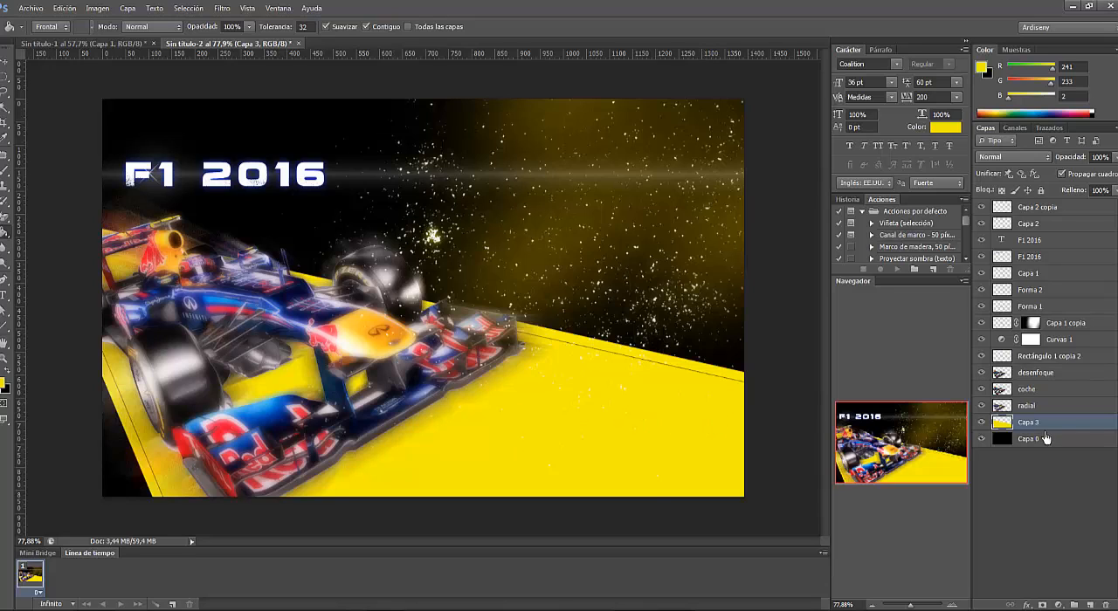
# - Apply a Gaussian Blur with a radius of about 171 px to the yellow ground layer
pyautogui.click(217, 12)
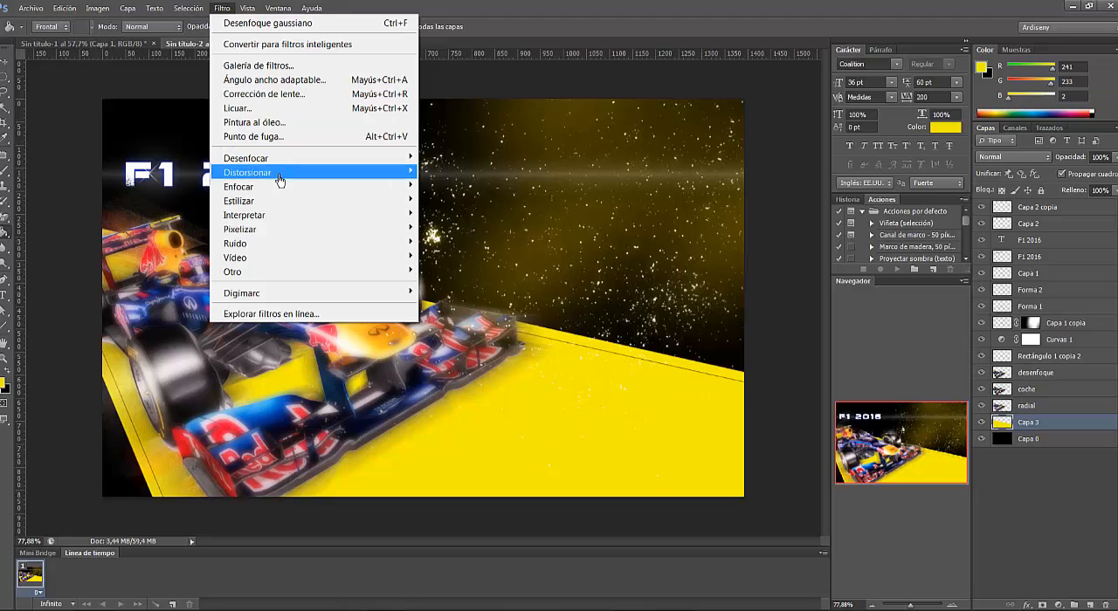
pyautogui.moveTo(281, 169)
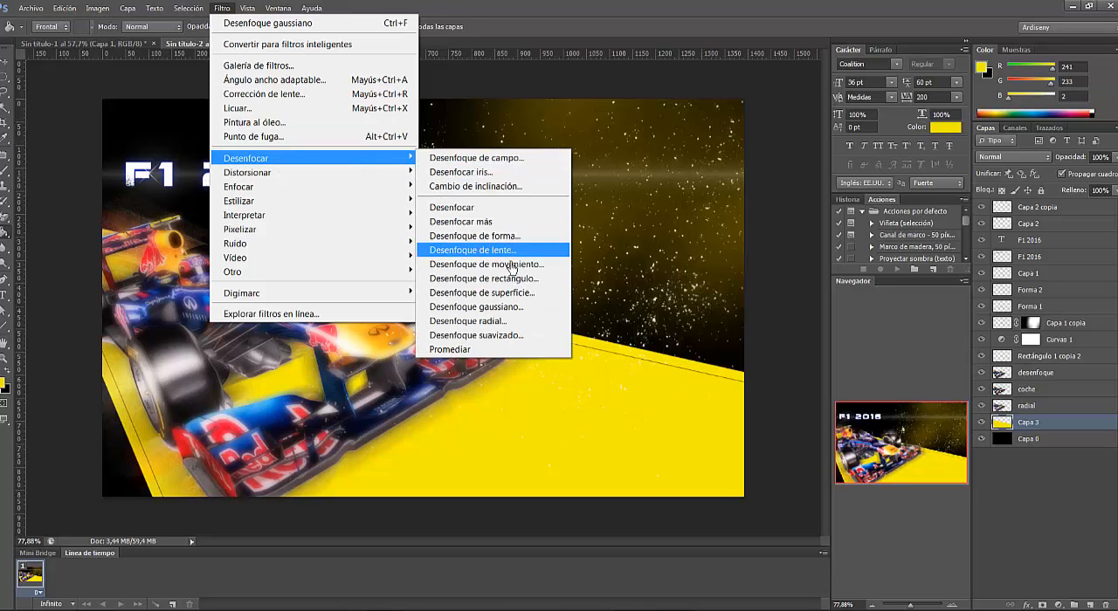
pyautogui.click(472, 306)
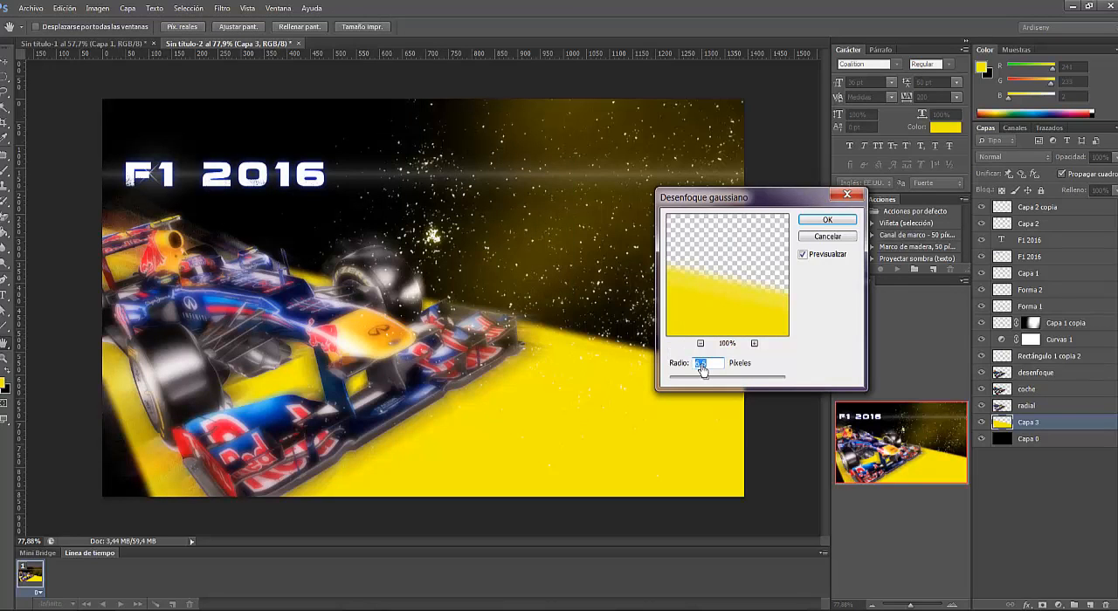
pyautogui.moveTo(705, 379); pyautogui.dragTo(759, 381)
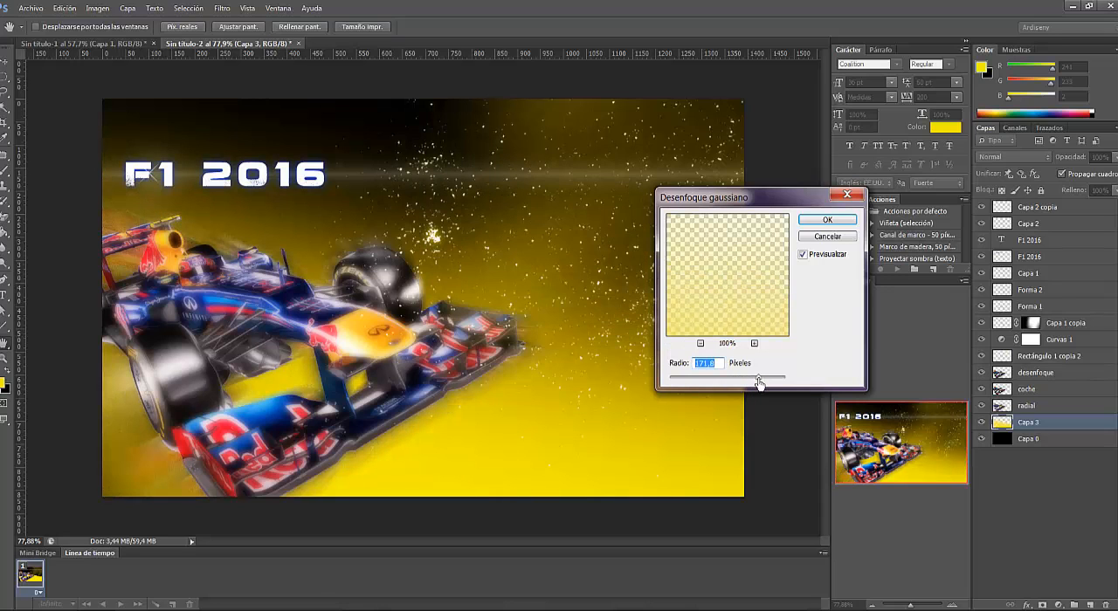
pyautogui.moveTo(759, 381); pyautogui.dragTo(760, 383)
pyautogui.click(826, 219)
# - Lower the blurred yellow layer's opacity to 40% and move it down to form a glow along the poster's lower edge
pyautogui.click(1112, 158)
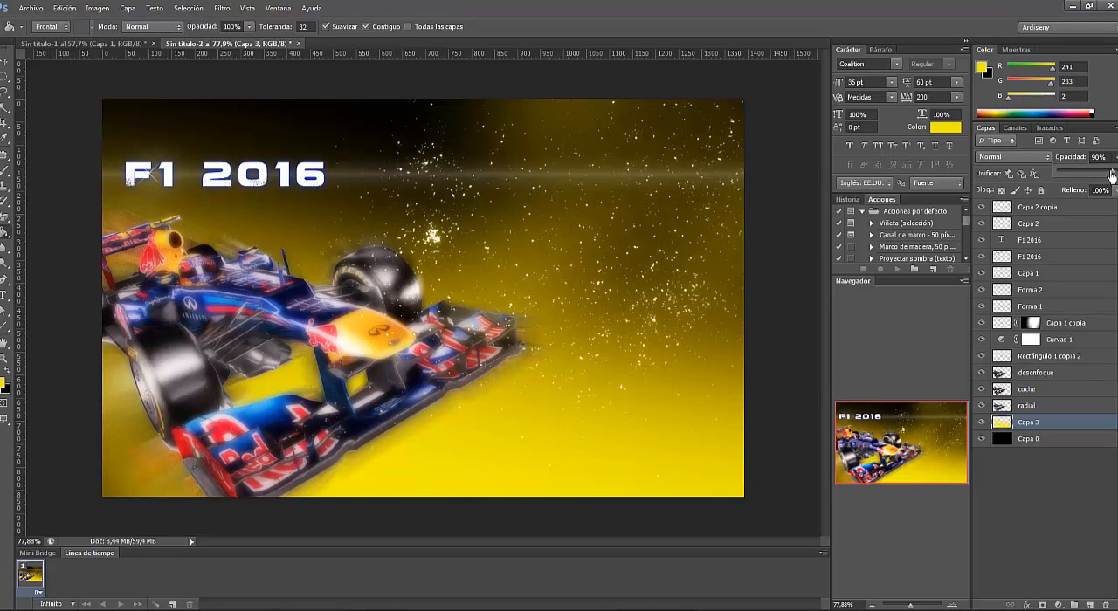
pyautogui.moveTo(1110, 176); pyautogui.dragTo(1083, 176)
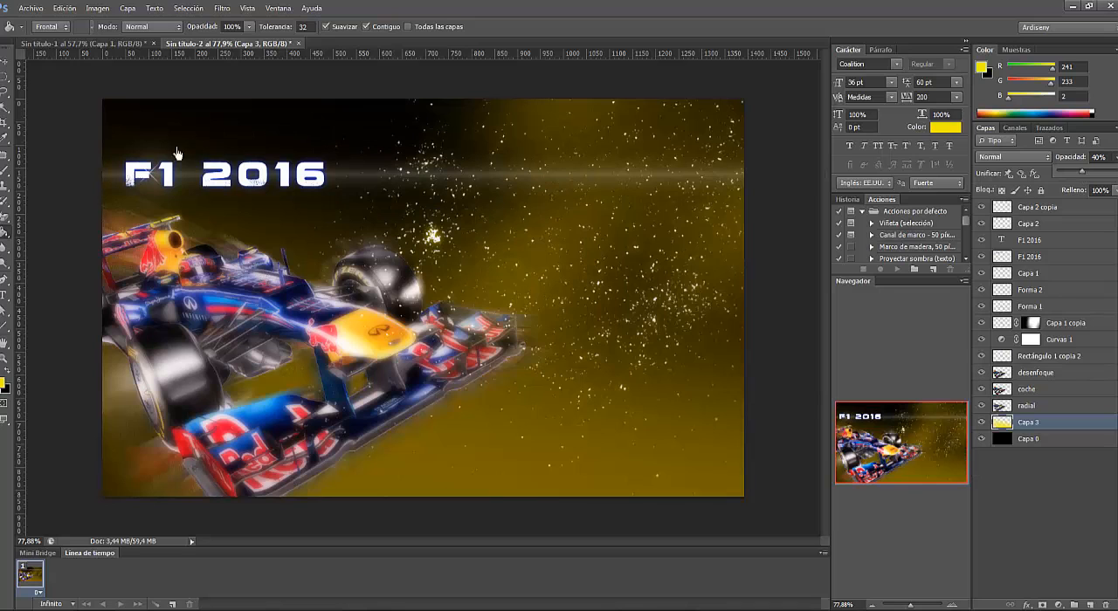
pyautogui.click(6, 65)
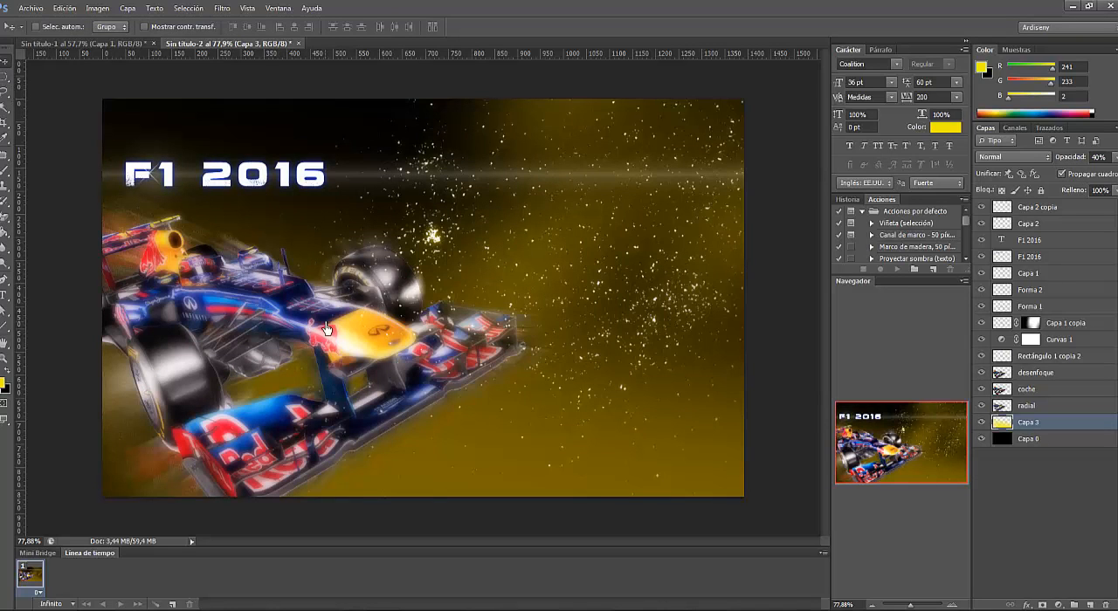
pyautogui.moveTo(292, 329); pyautogui.dragTo(329, 509)
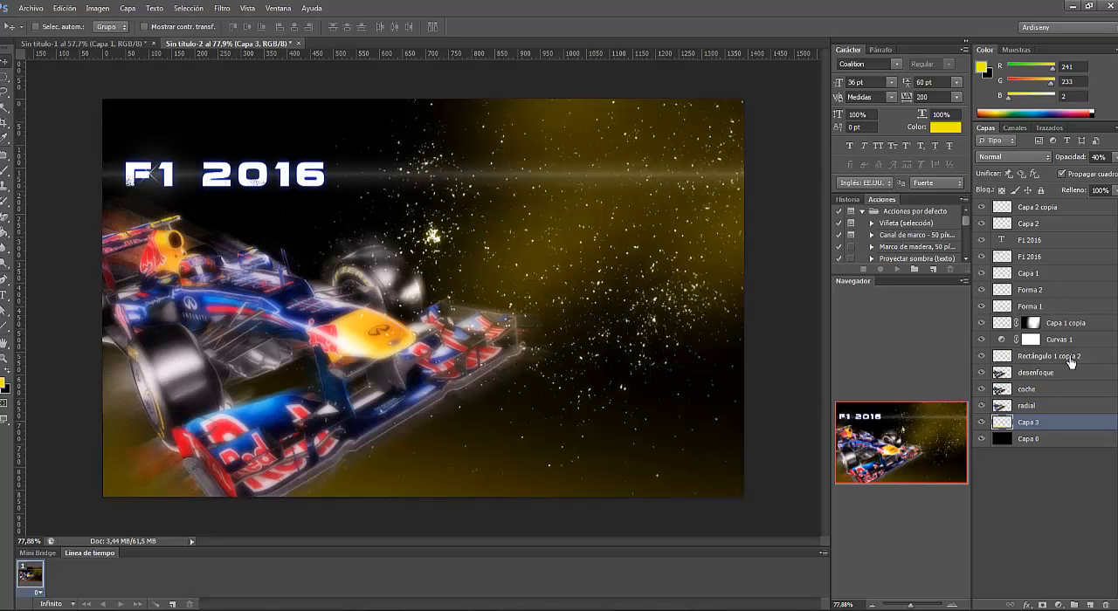
# - Hide and show "Rectángulo 1 copia 2", "Curvas 1" and "Capa 1 copia" in turn to identify the layer holding the particles
pyautogui.click(981, 356)
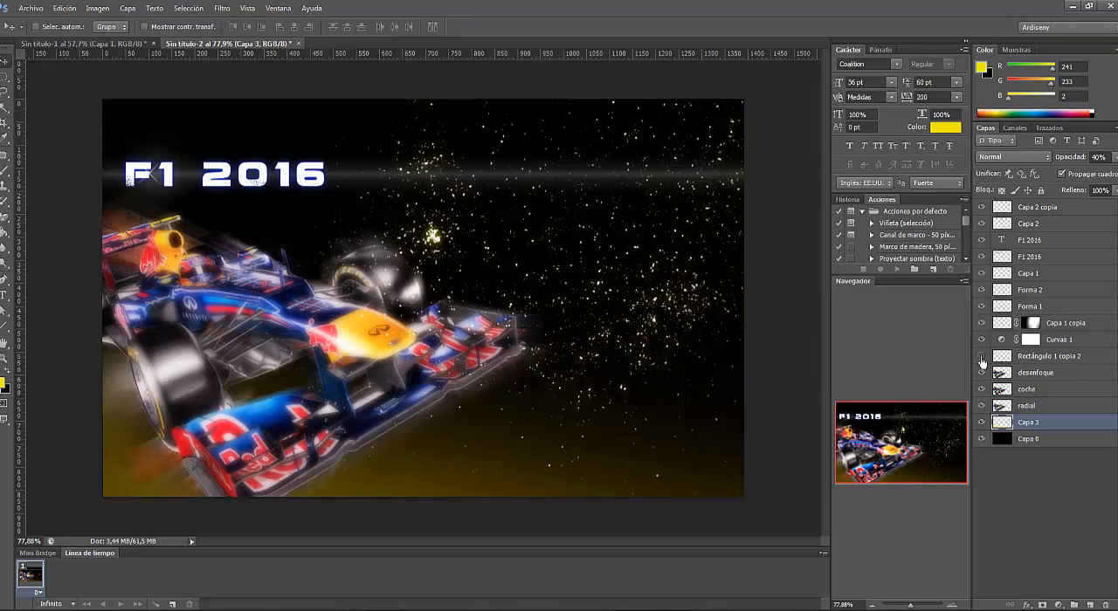
pyautogui.click(980, 356)
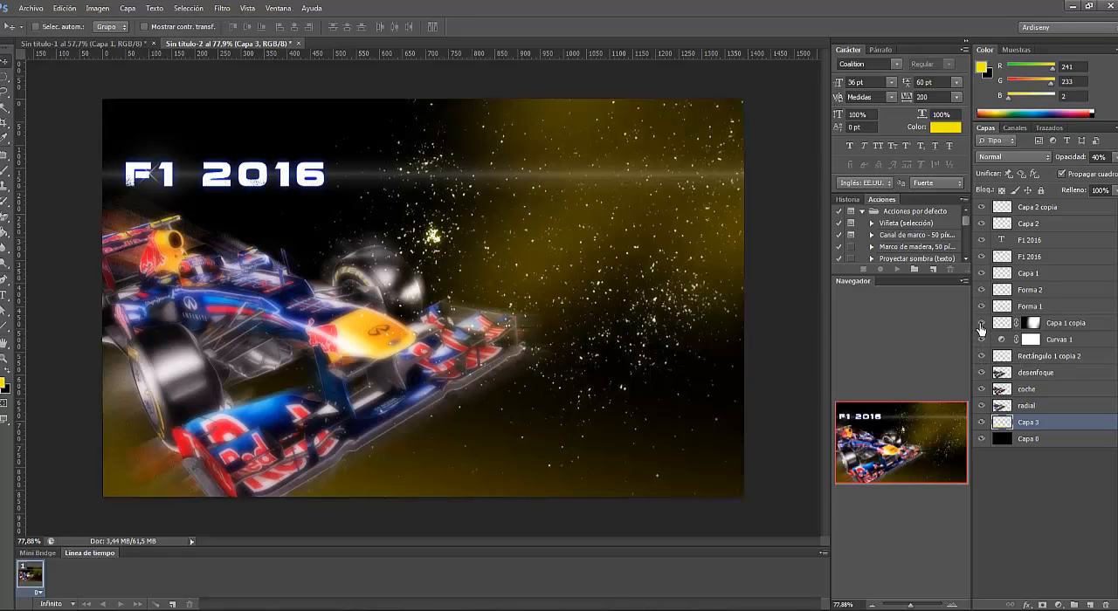
pyautogui.click(982, 340)
pyautogui.click(981, 339)
pyautogui.click(982, 324)
pyautogui.click(982, 323)
pyautogui.click(982, 323)
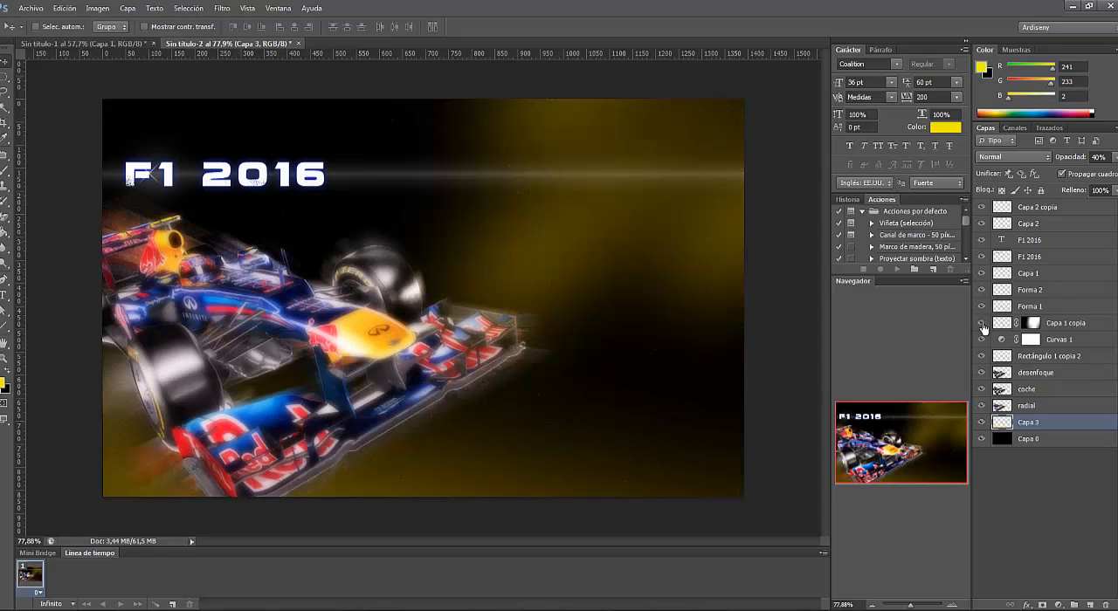
pyautogui.click(982, 323)
# - Duplicate the "Capa 1 copia" particle layer in the same document and hide the original
pyautogui.rightClick(1100, 323)
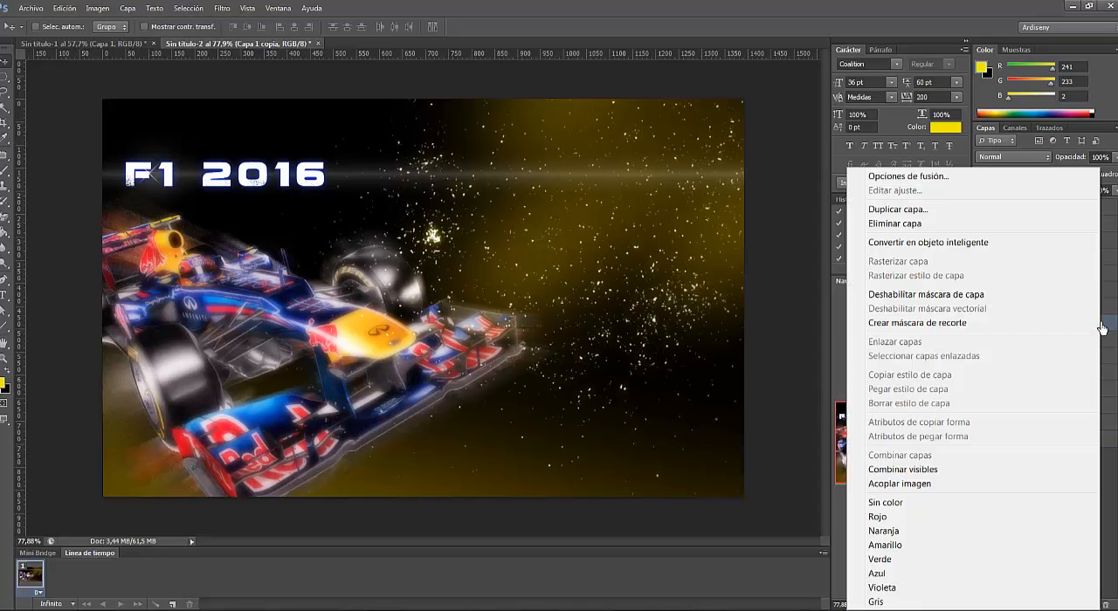
pyautogui.click(899, 210)
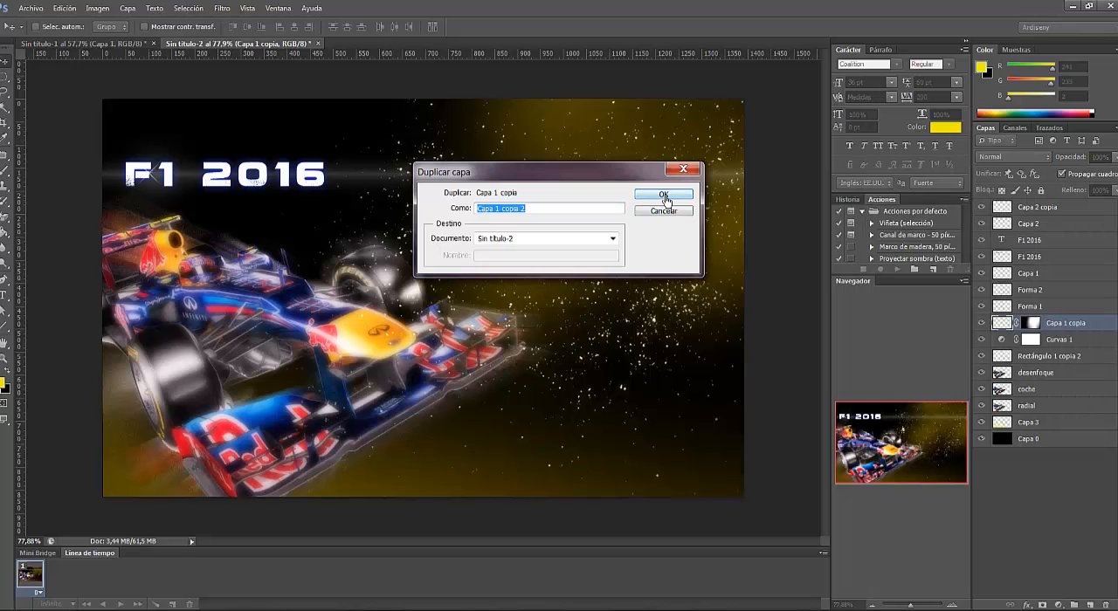
pyautogui.click(665, 194)
pyautogui.click(982, 339)
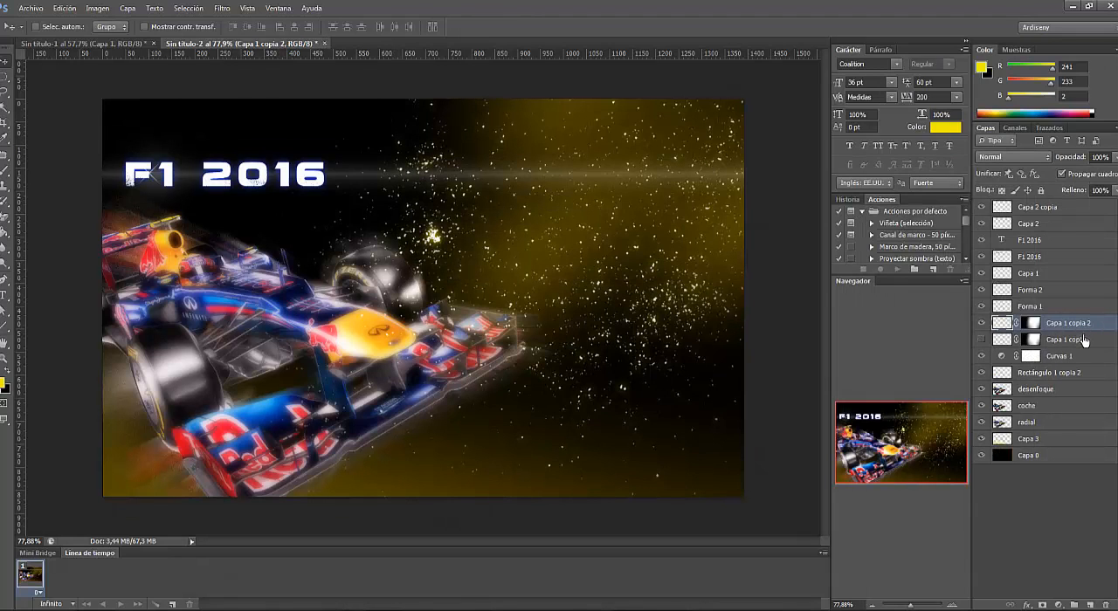
# - Try a Radial Blur on the duplicated particle layer with amount 4, Spin method and Good quality
pyautogui.click(223, 9)
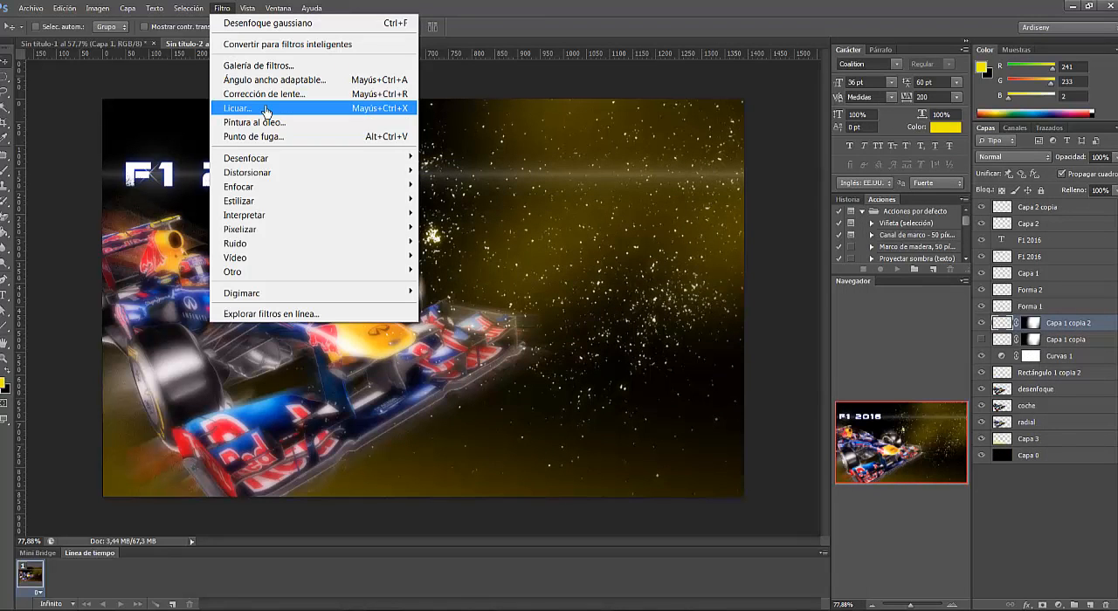
pyautogui.moveTo(267, 157)
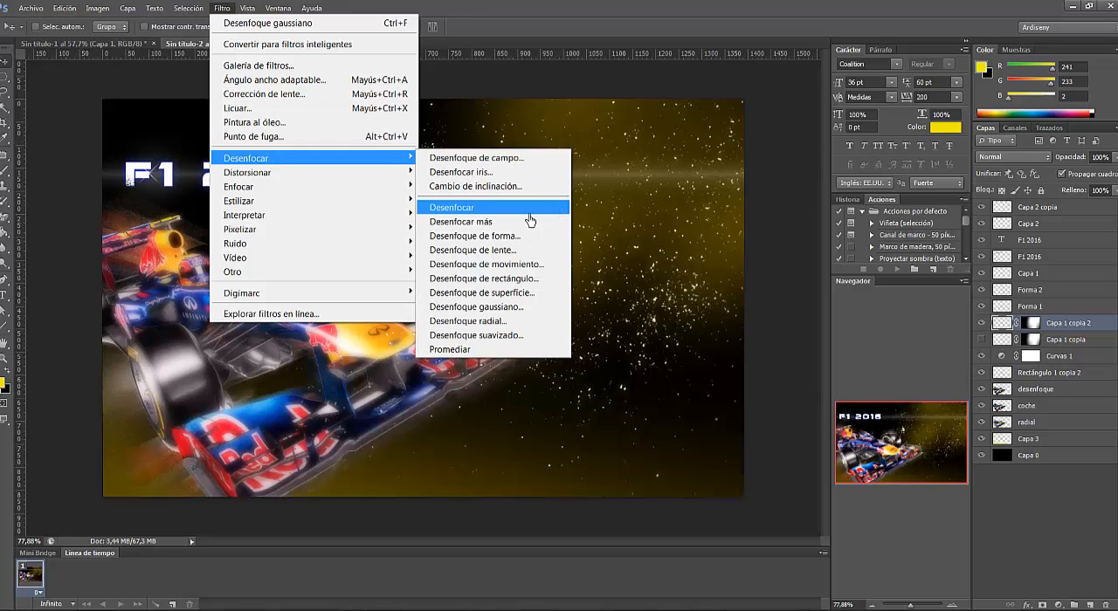
pyautogui.click(507, 321)
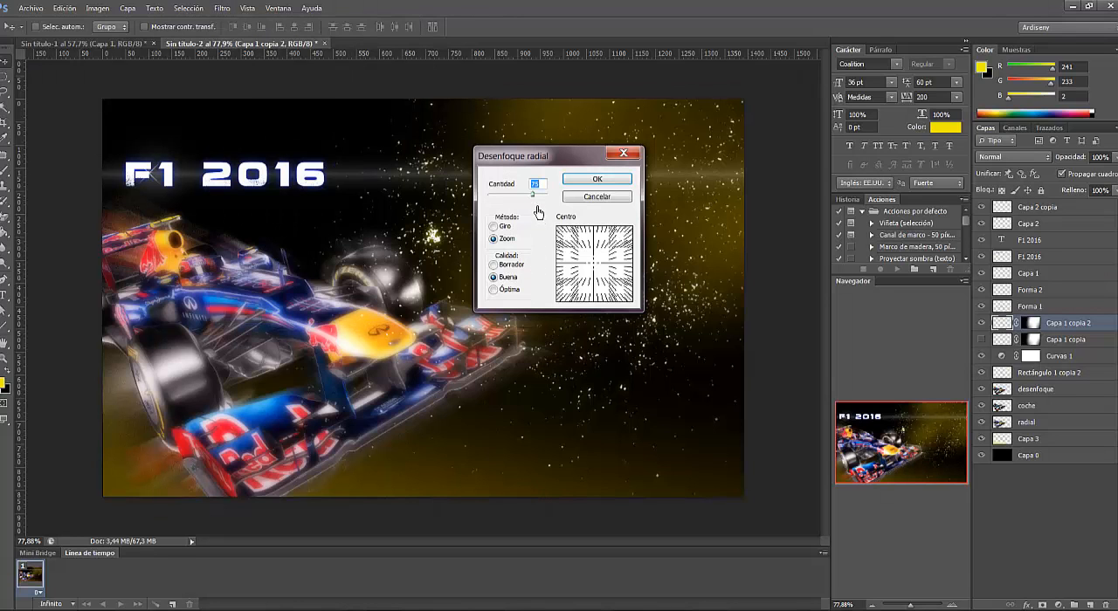
pyautogui.moveTo(532, 194); pyautogui.dragTo(493, 199)
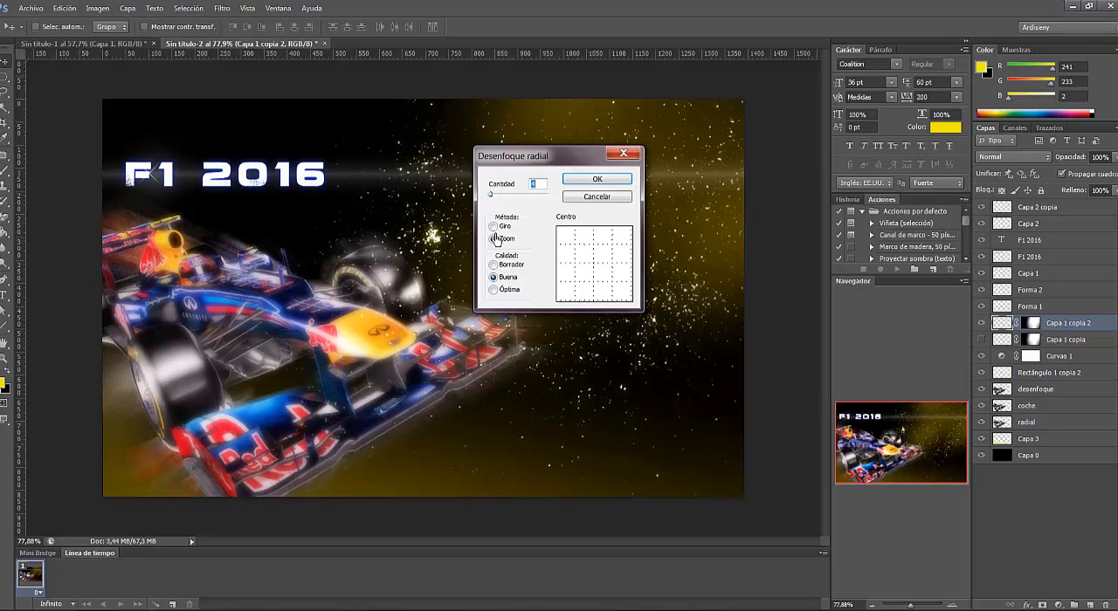
pyautogui.click(494, 227)
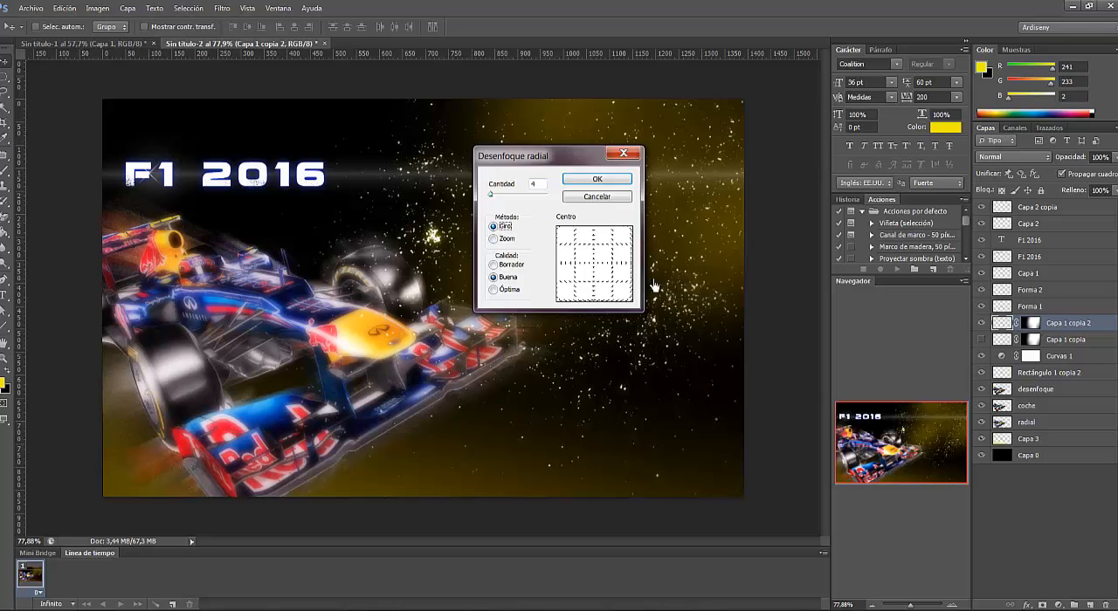
pyautogui.click(597, 180)
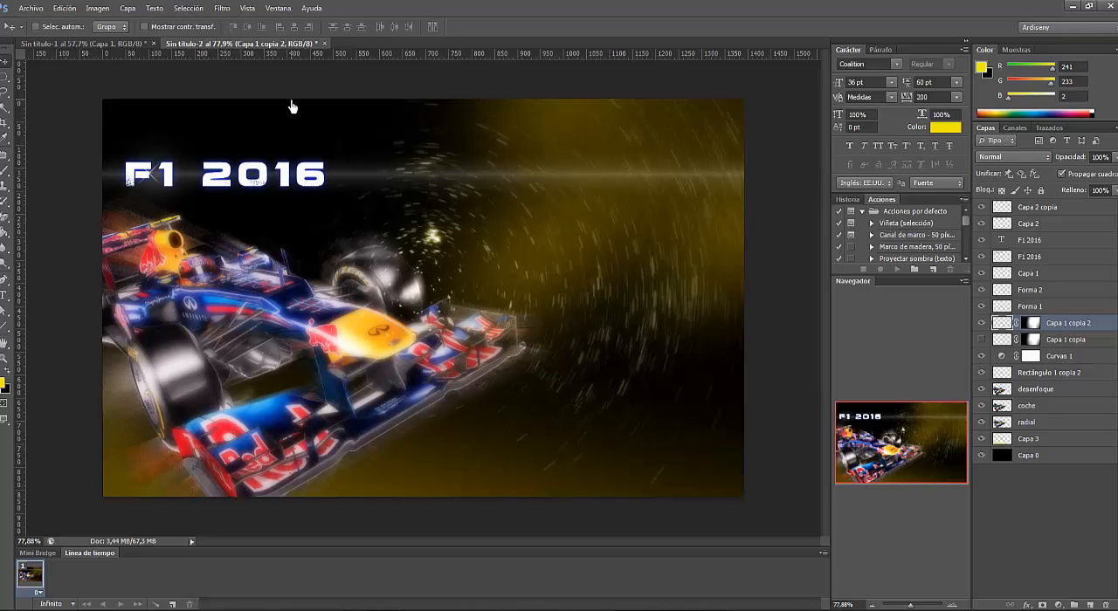
# - Convert the duplicated particle layer to a smart object and apply a Spin Radial Blur with an amount below 4
pyautogui.rightClick(1078, 326)
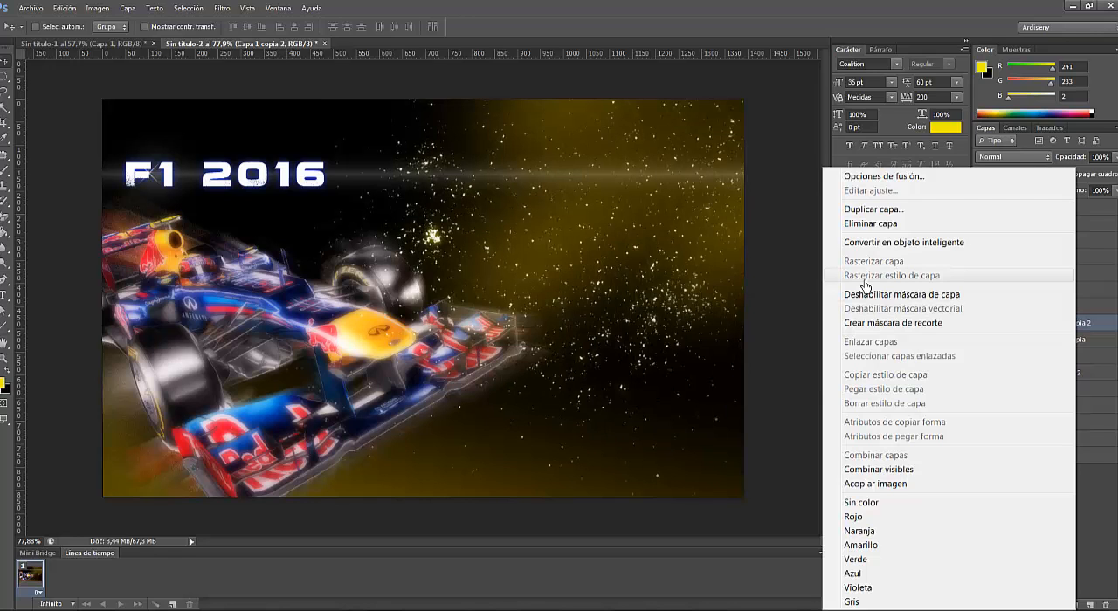
pyautogui.click(891, 242)
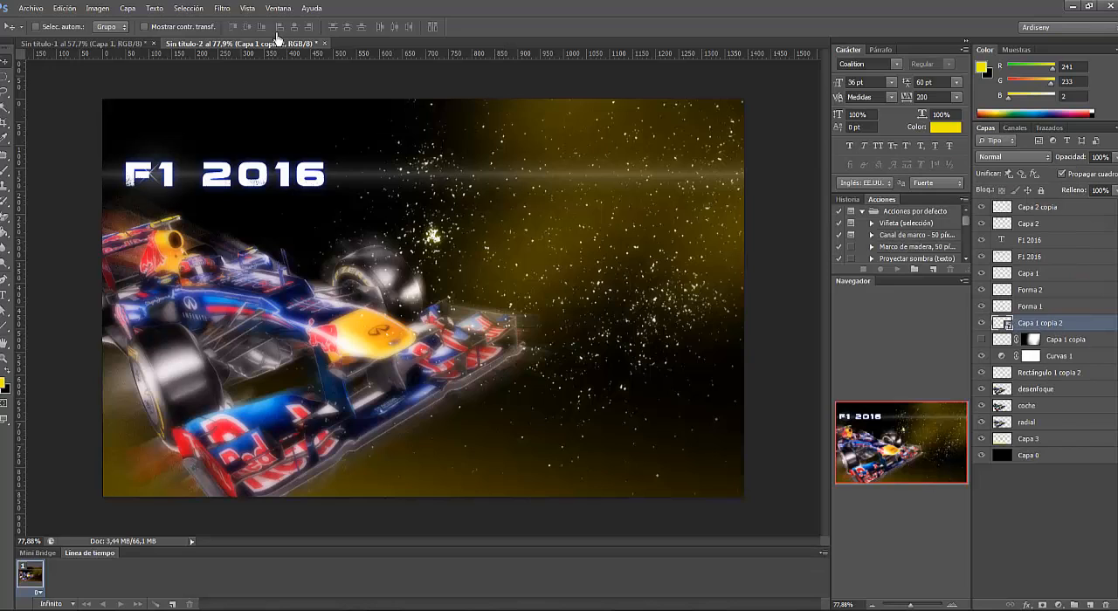
pyautogui.click(224, 9)
pyautogui.moveTo(263, 158)
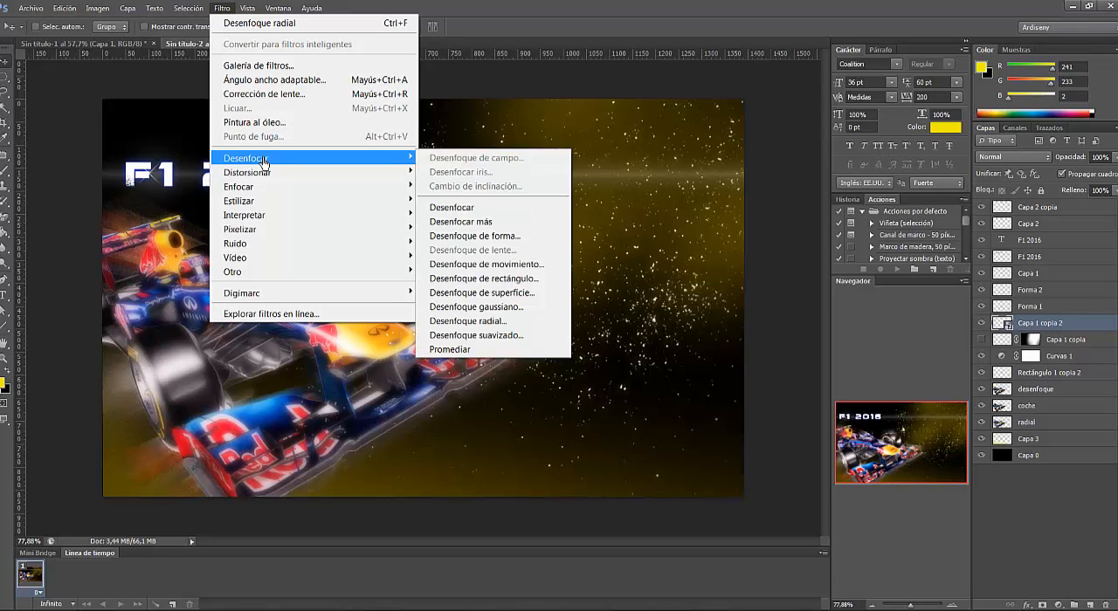
pyautogui.click(510, 322)
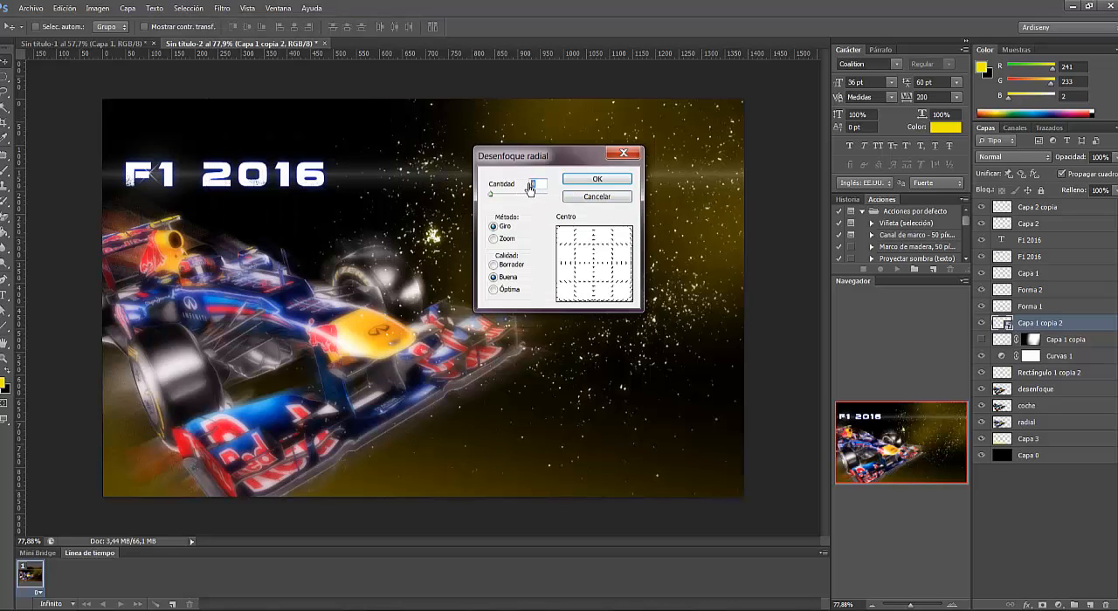
pyautogui.click(583, 179)
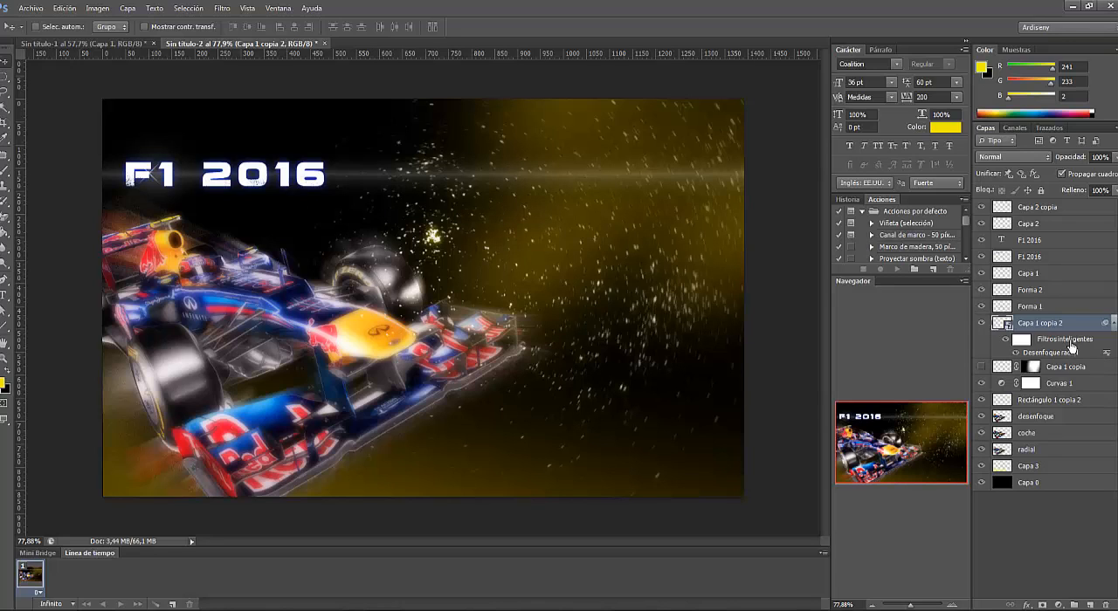
# - Change the particle layer's Radial Blur smart filter to the Zoom method
pyautogui.doubleClick(1044, 353)
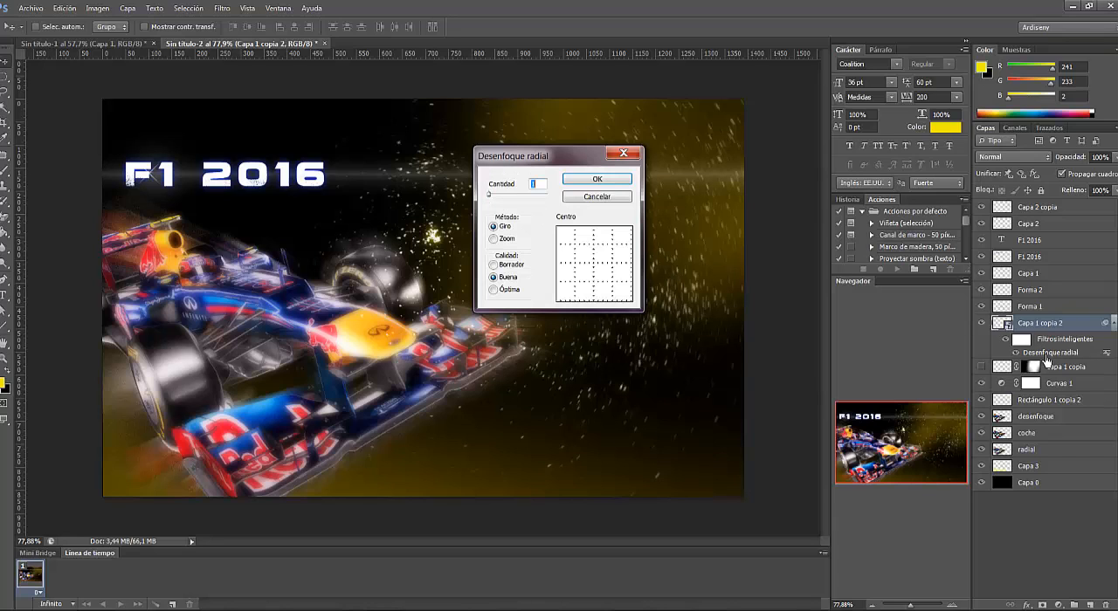
pyautogui.click(497, 240)
pyautogui.click(618, 180)
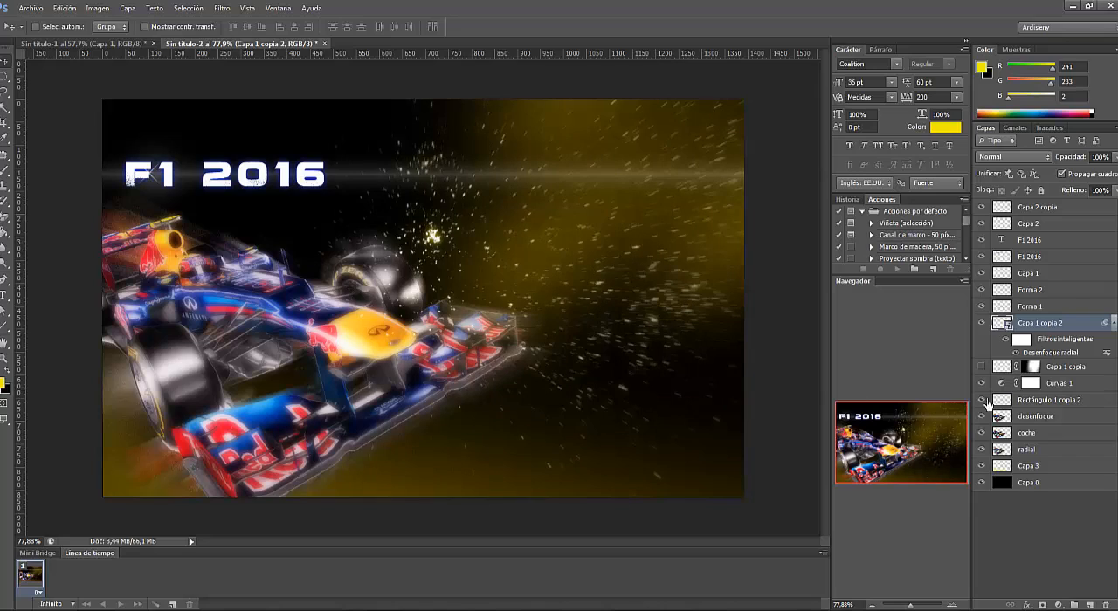
# - Try an amount of 10 for the particles' Zoom Radial Blur and reduce it to a weaker blur
pyautogui.doubleClick(1071, 360)
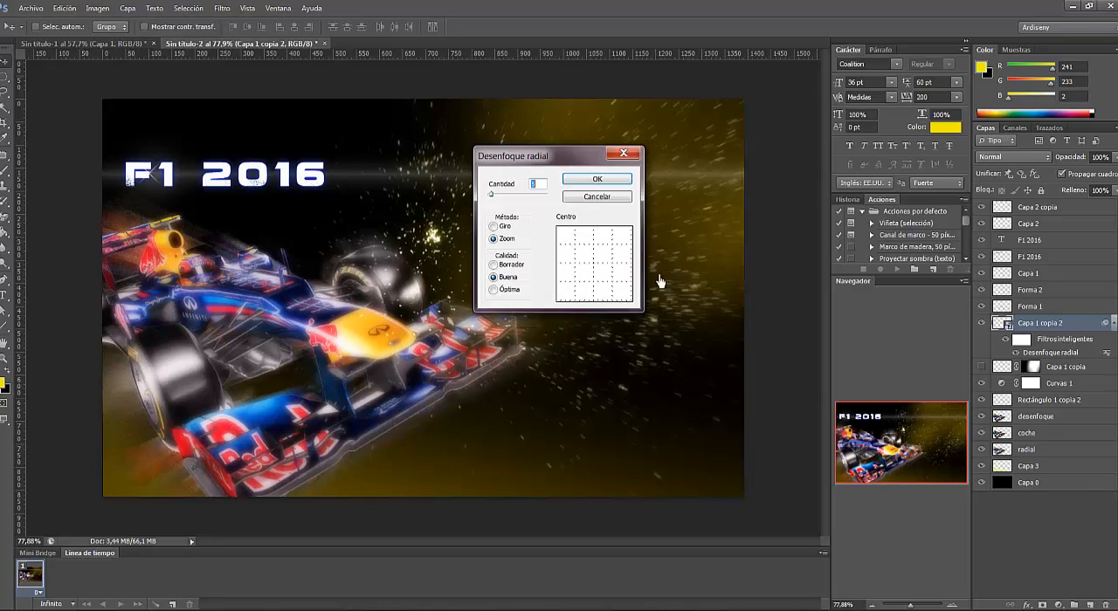
pyautogui.click(539, 189)
pyautogui.write('10')
pyautogui.click(627, 179)
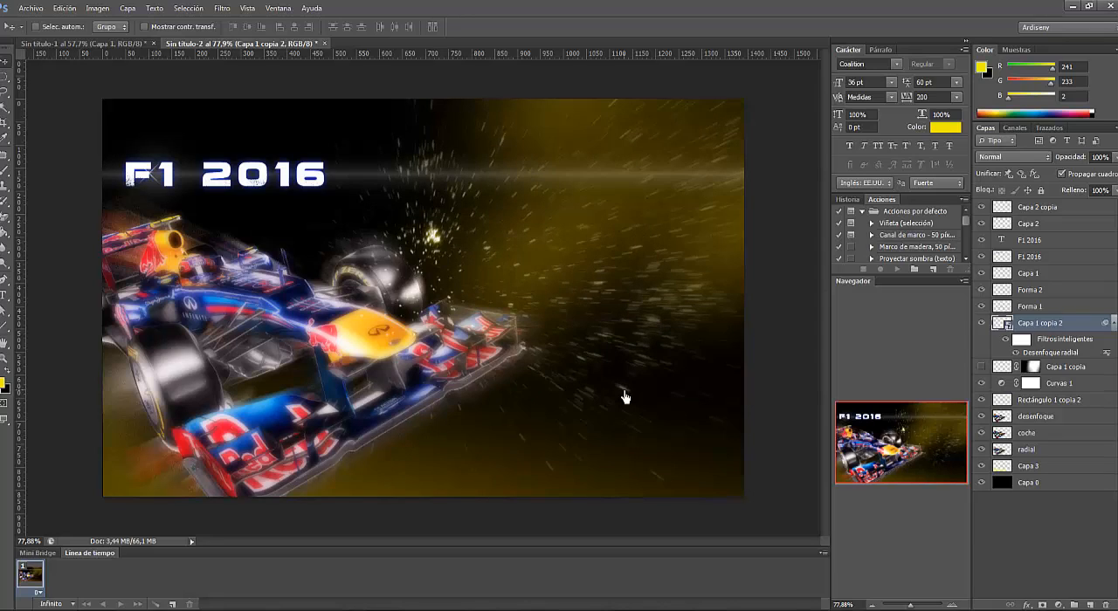
pyautogui.doubleClick(1051, 353)
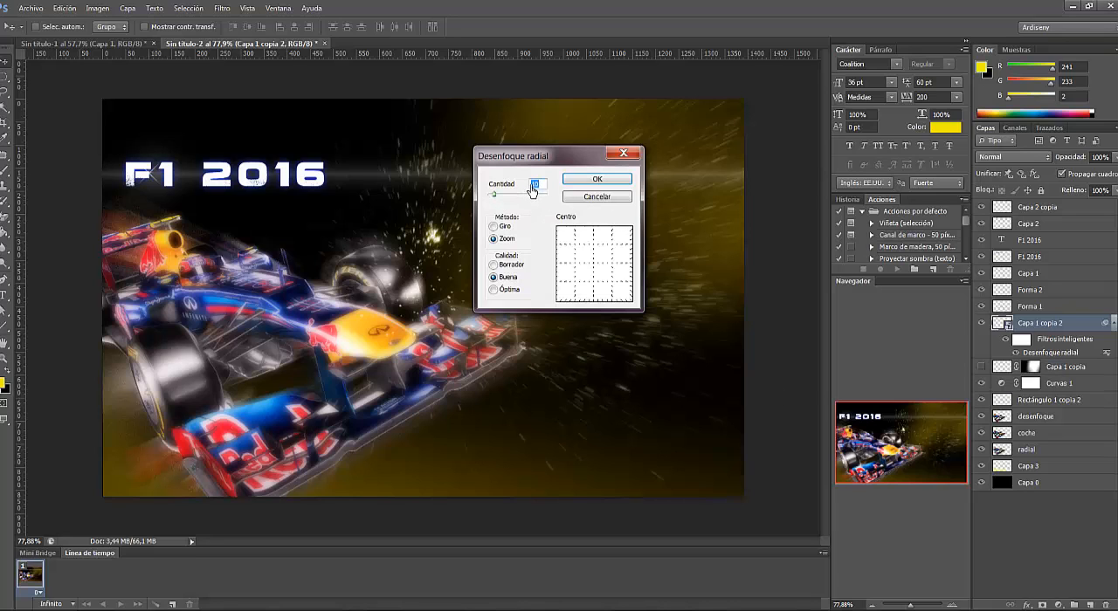
pyautogui.click(624, 180)
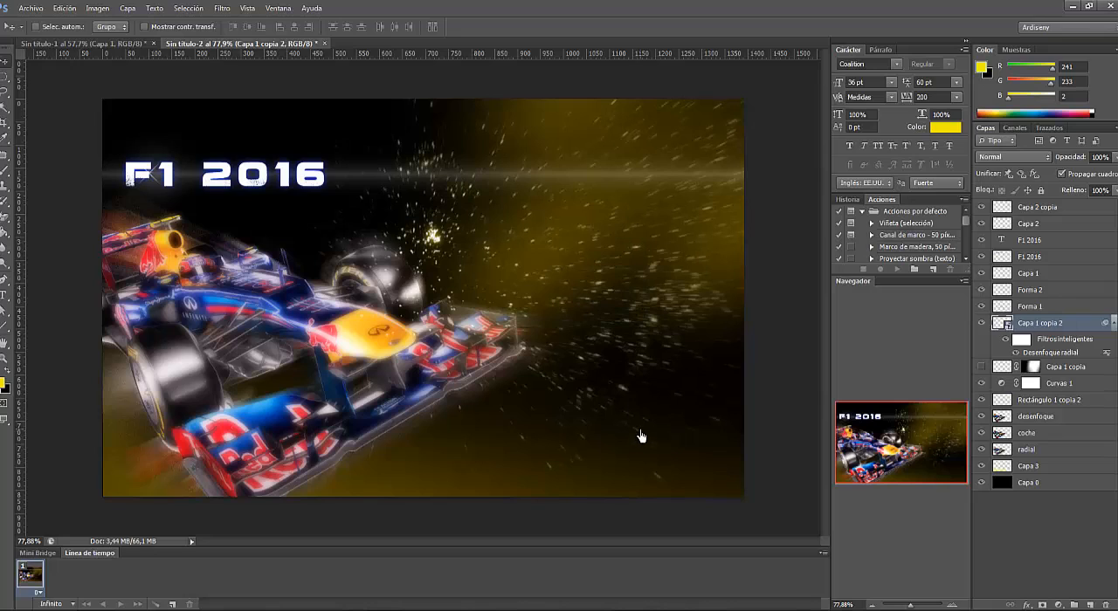